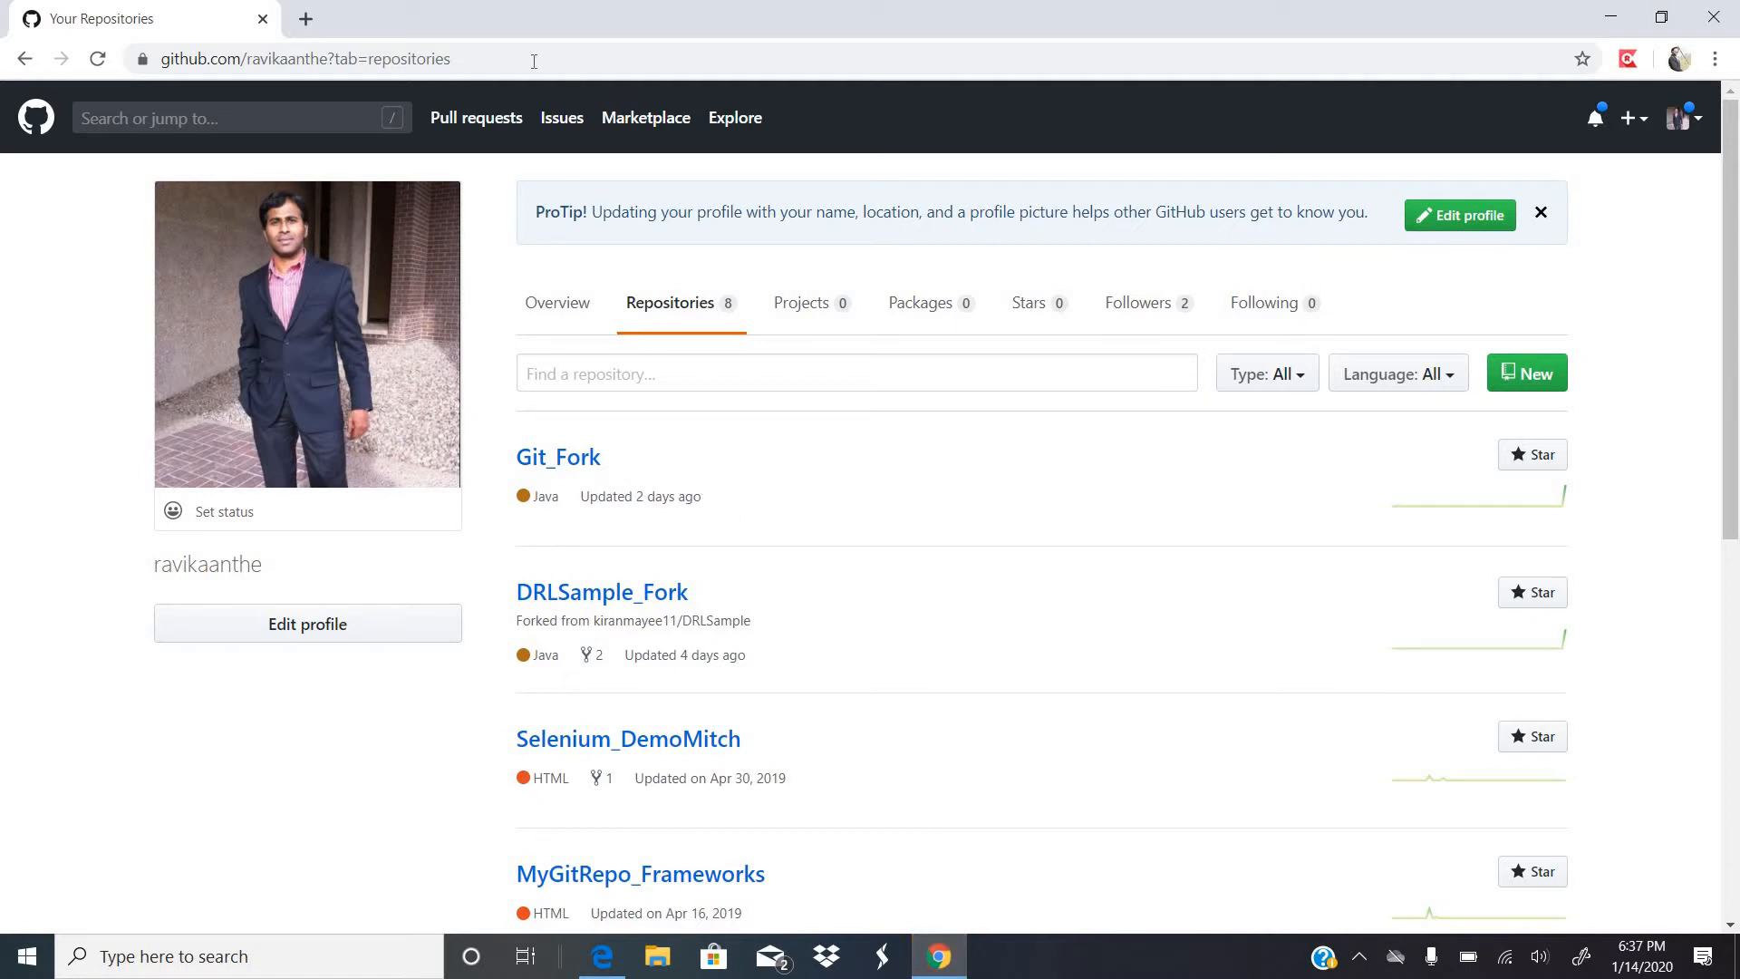
# Check the signed-in account, and open the Git_Fork repository to view its files.
pyautogui.click(1685, 118)
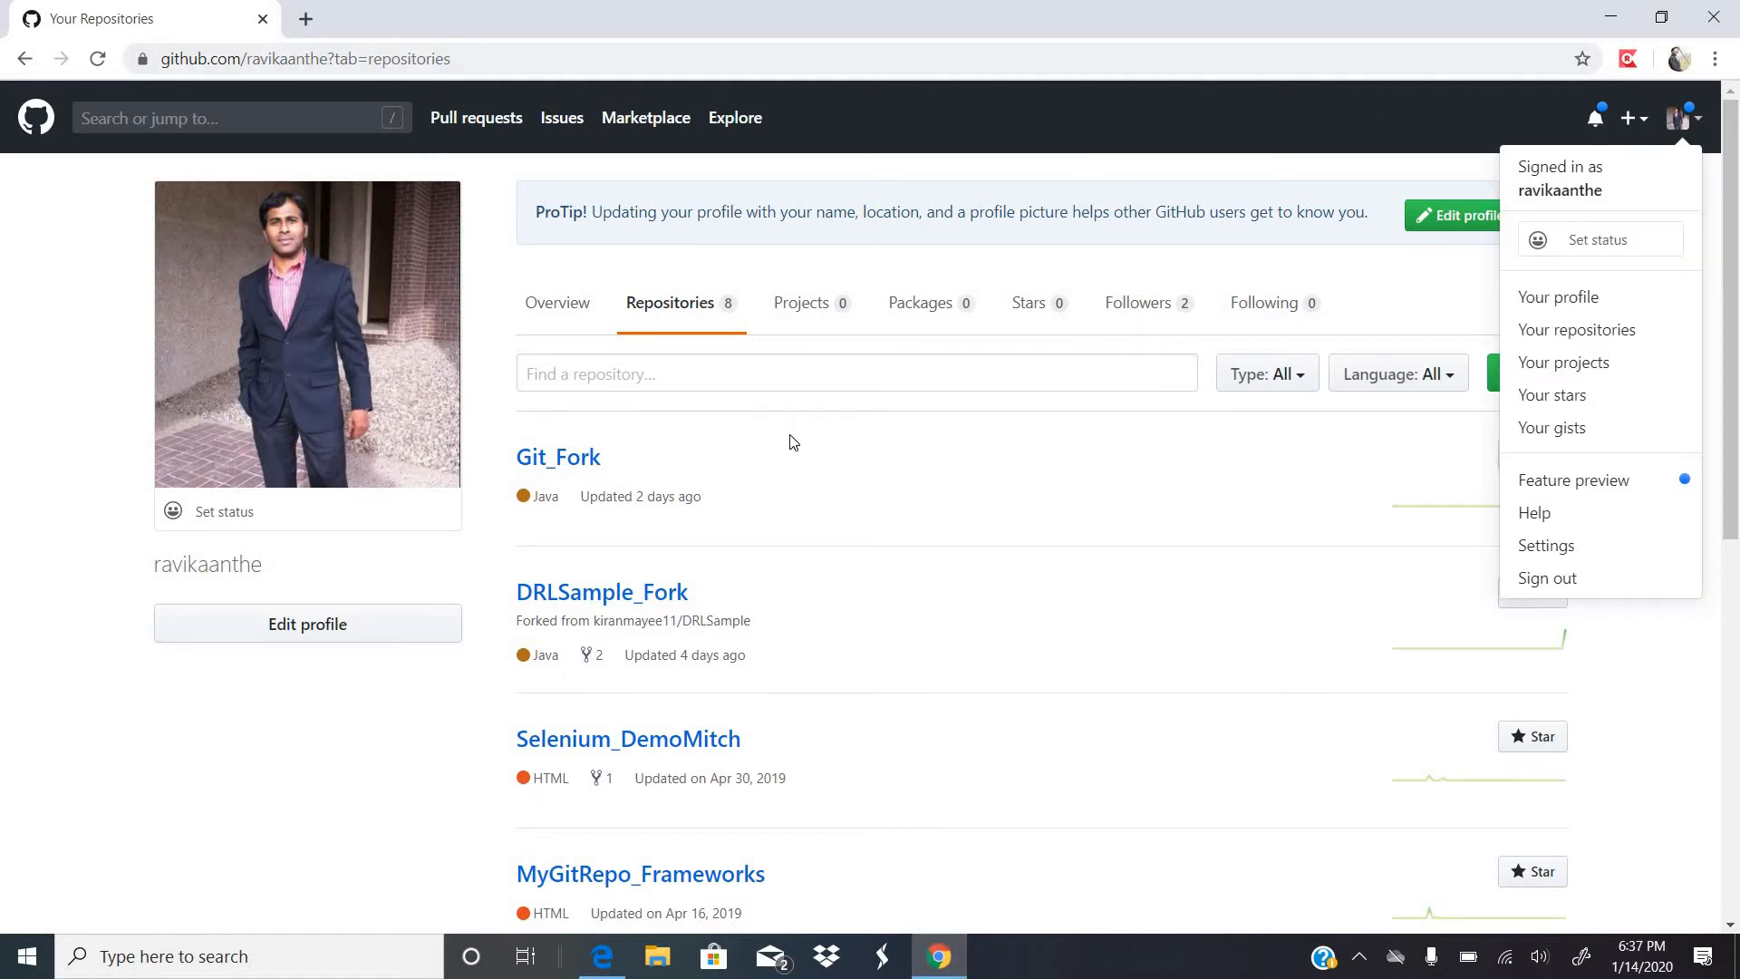
pyautogui.click(568, 472)
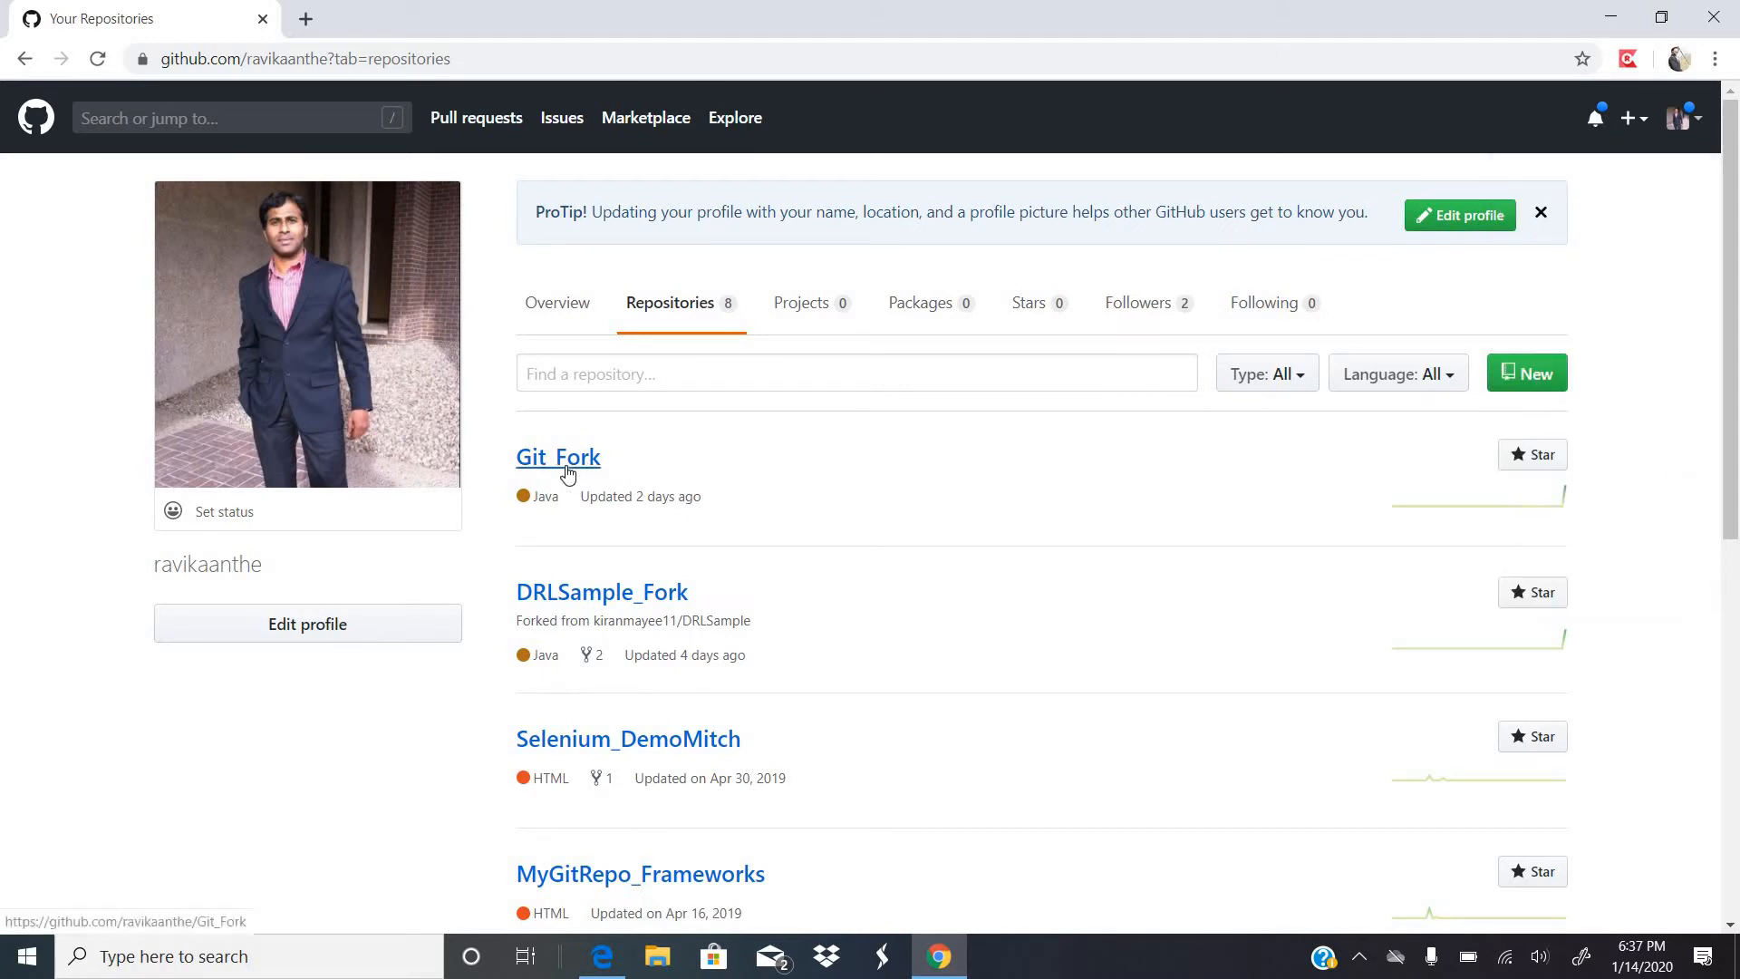
pyautogui.click(568, 472)
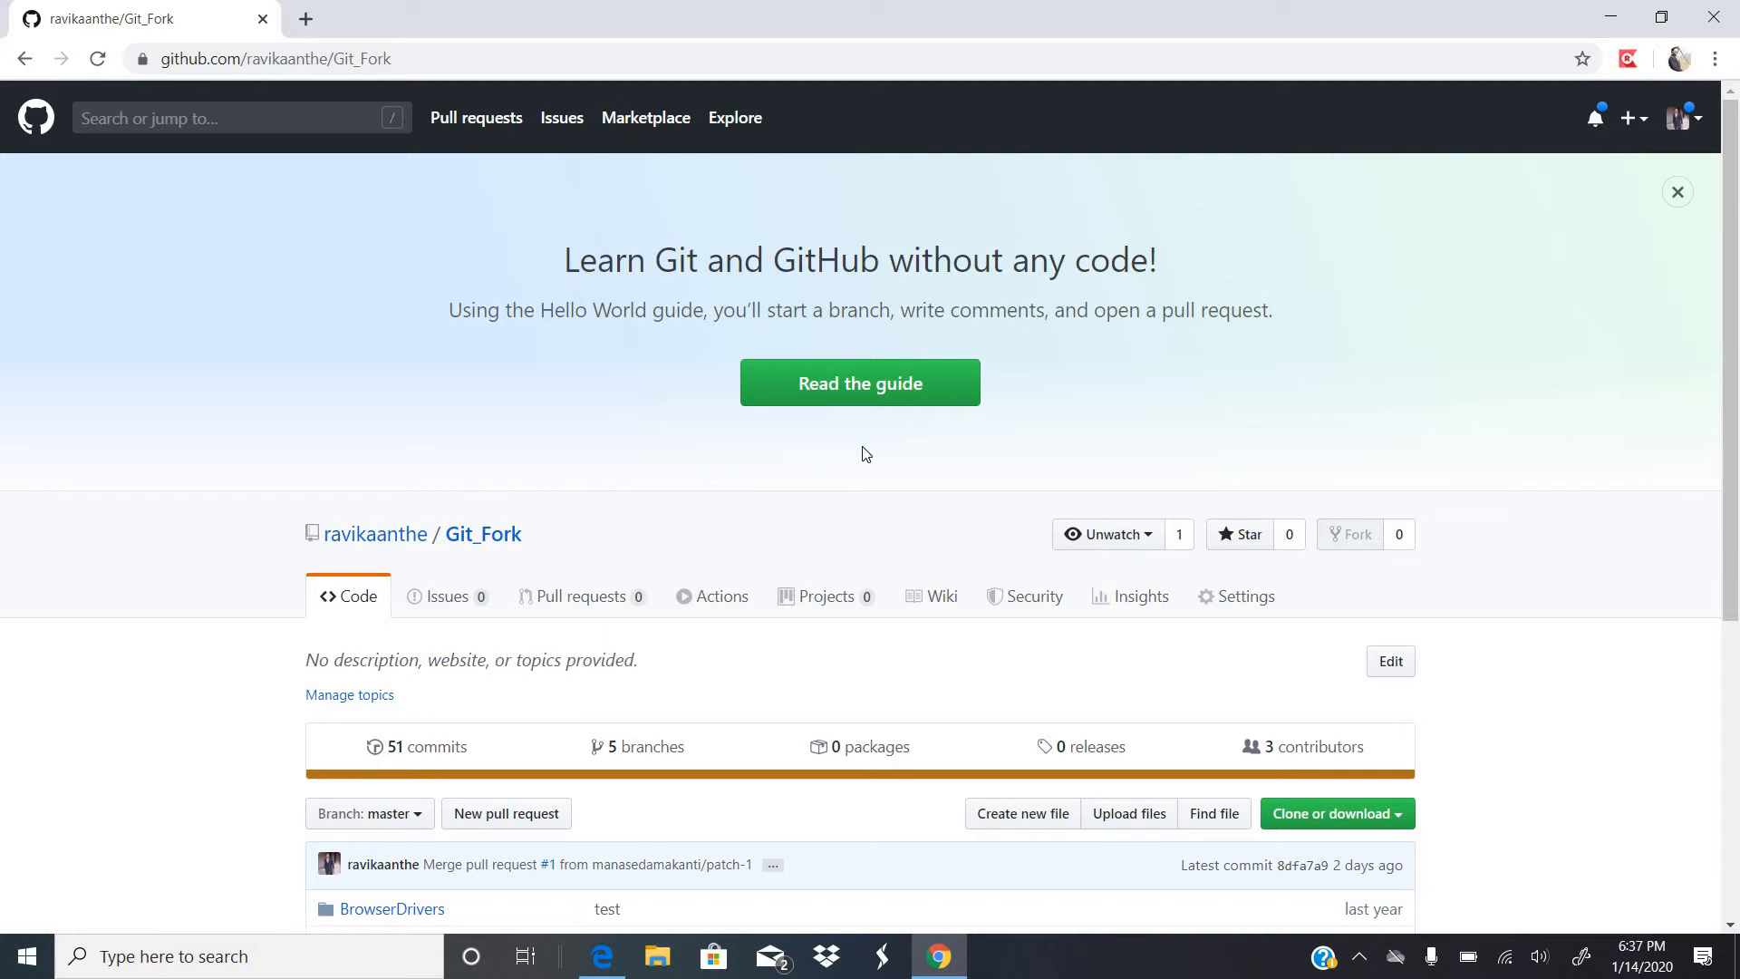
pyautogui.scroll(-5, 866, 453)
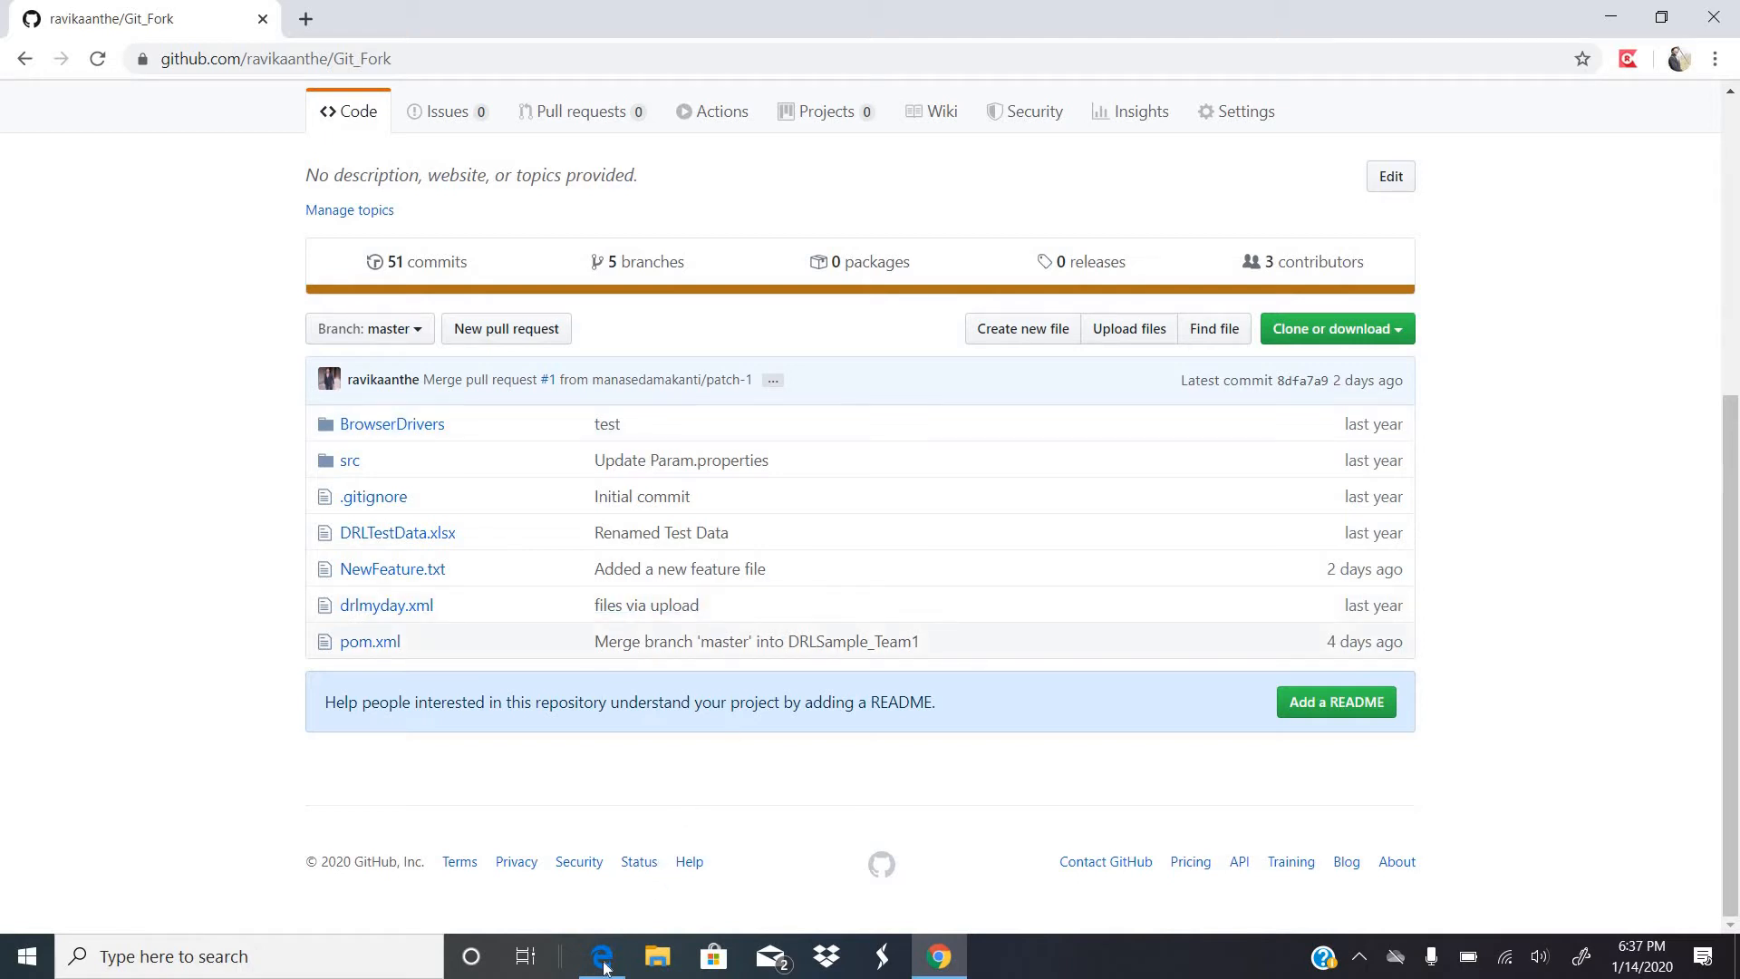
# Switch to Microsoft Edge and check which account is signed in to GitHub there.
pyautogui.moveTo(605, 968)
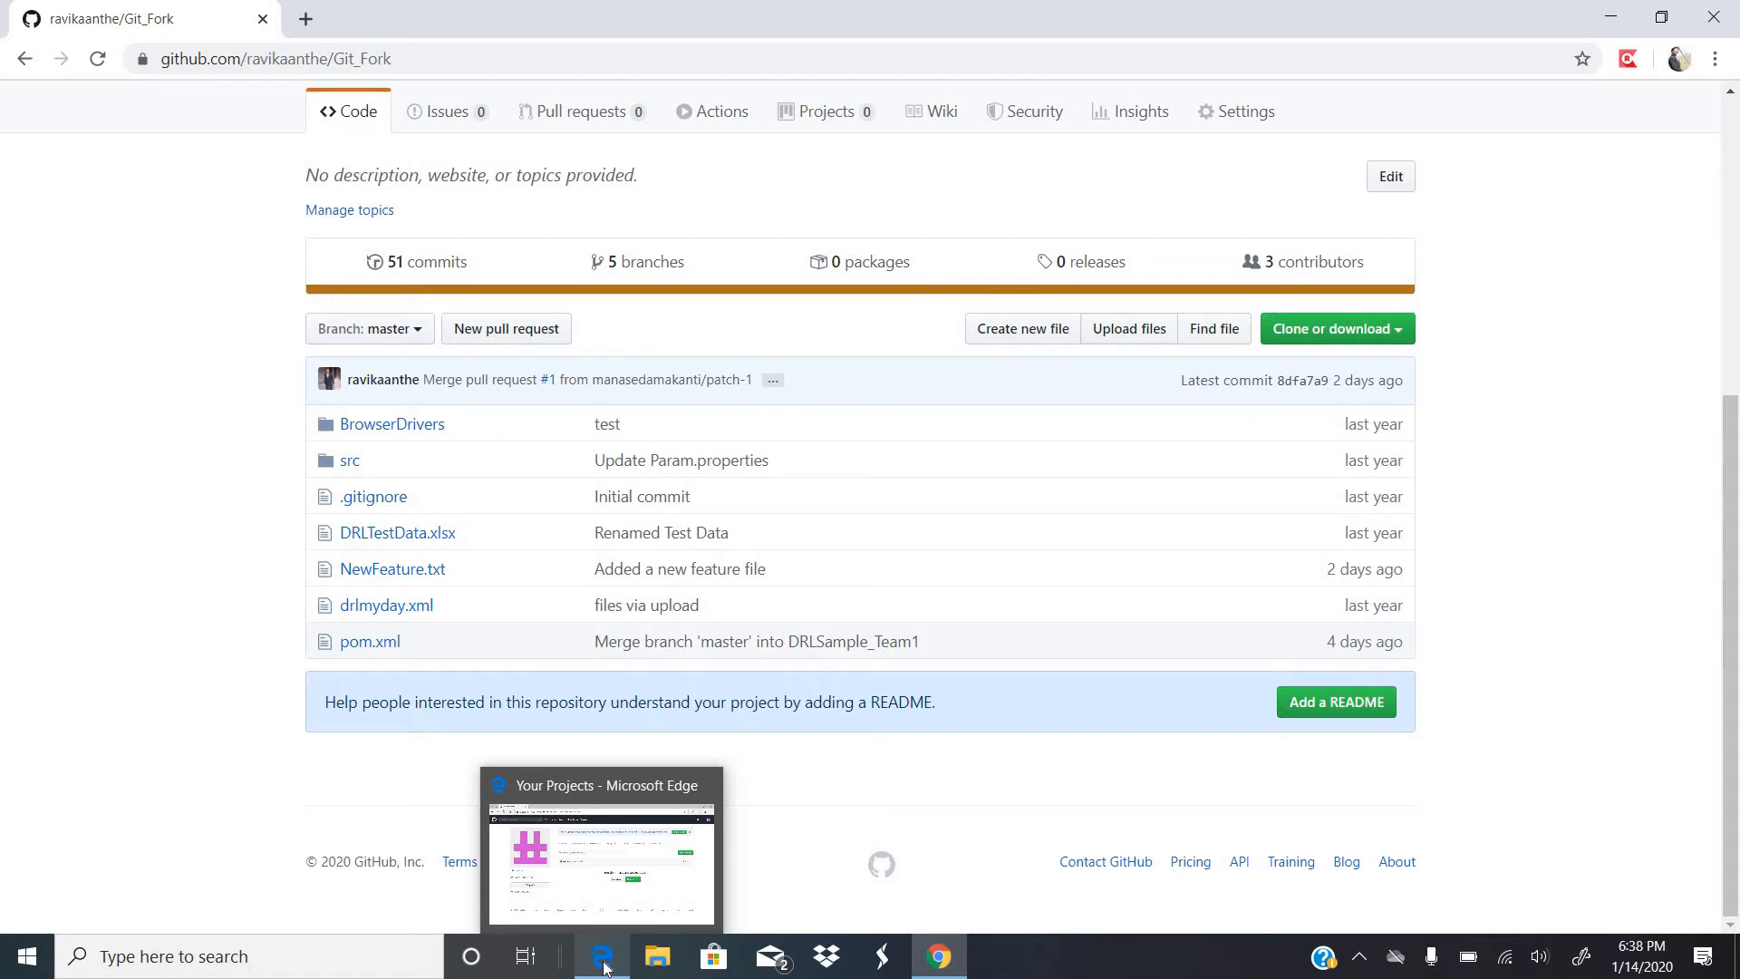
pyautogui.click(604, 967)
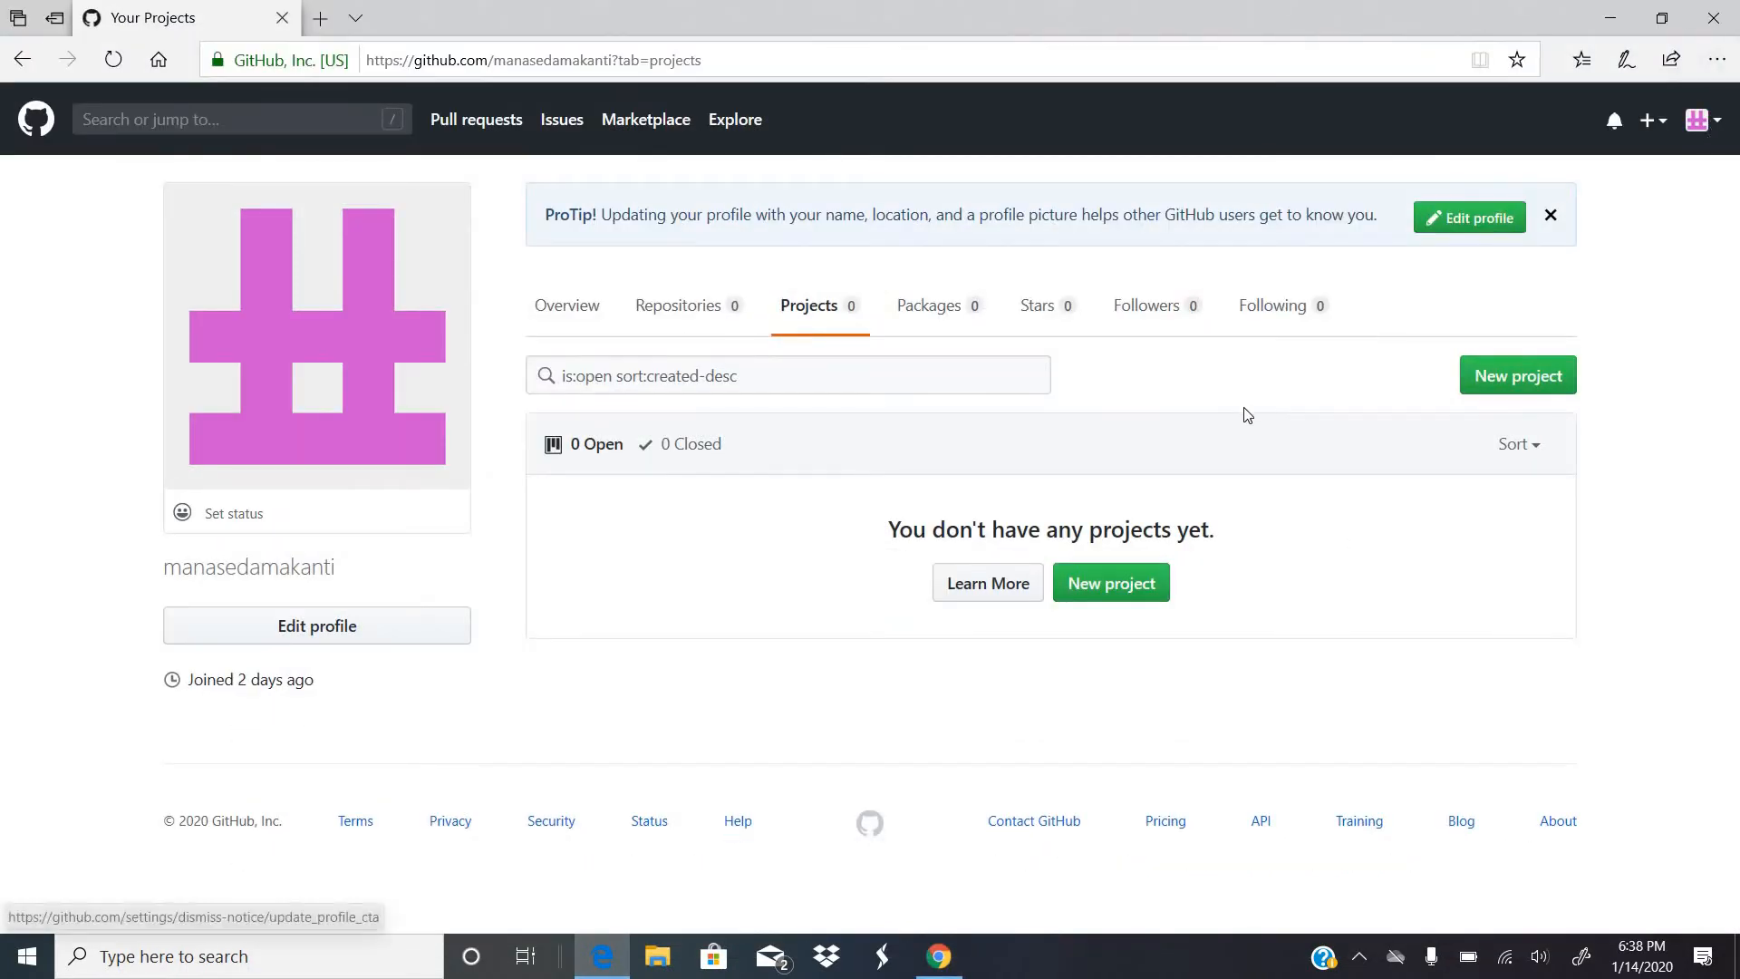
pyautogui.hotkey('alt', 'Tab')
pyautogui.hotkey('alt', 'Tab')
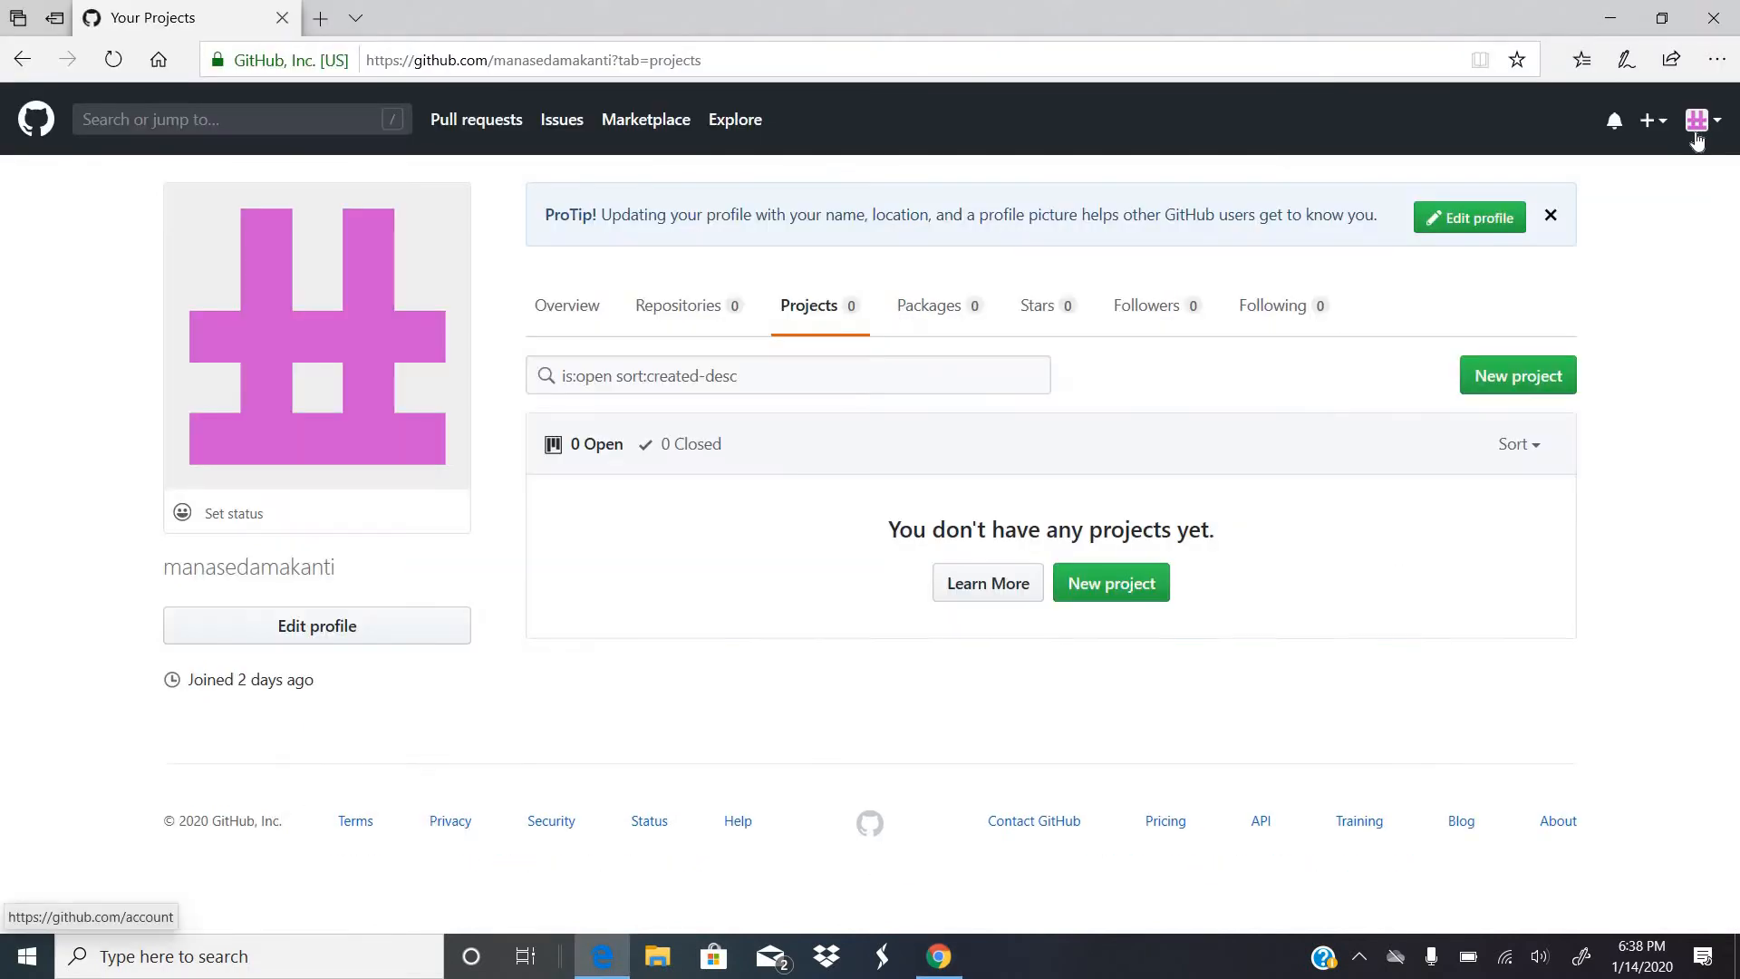
pyautogui.click(1714, 132)
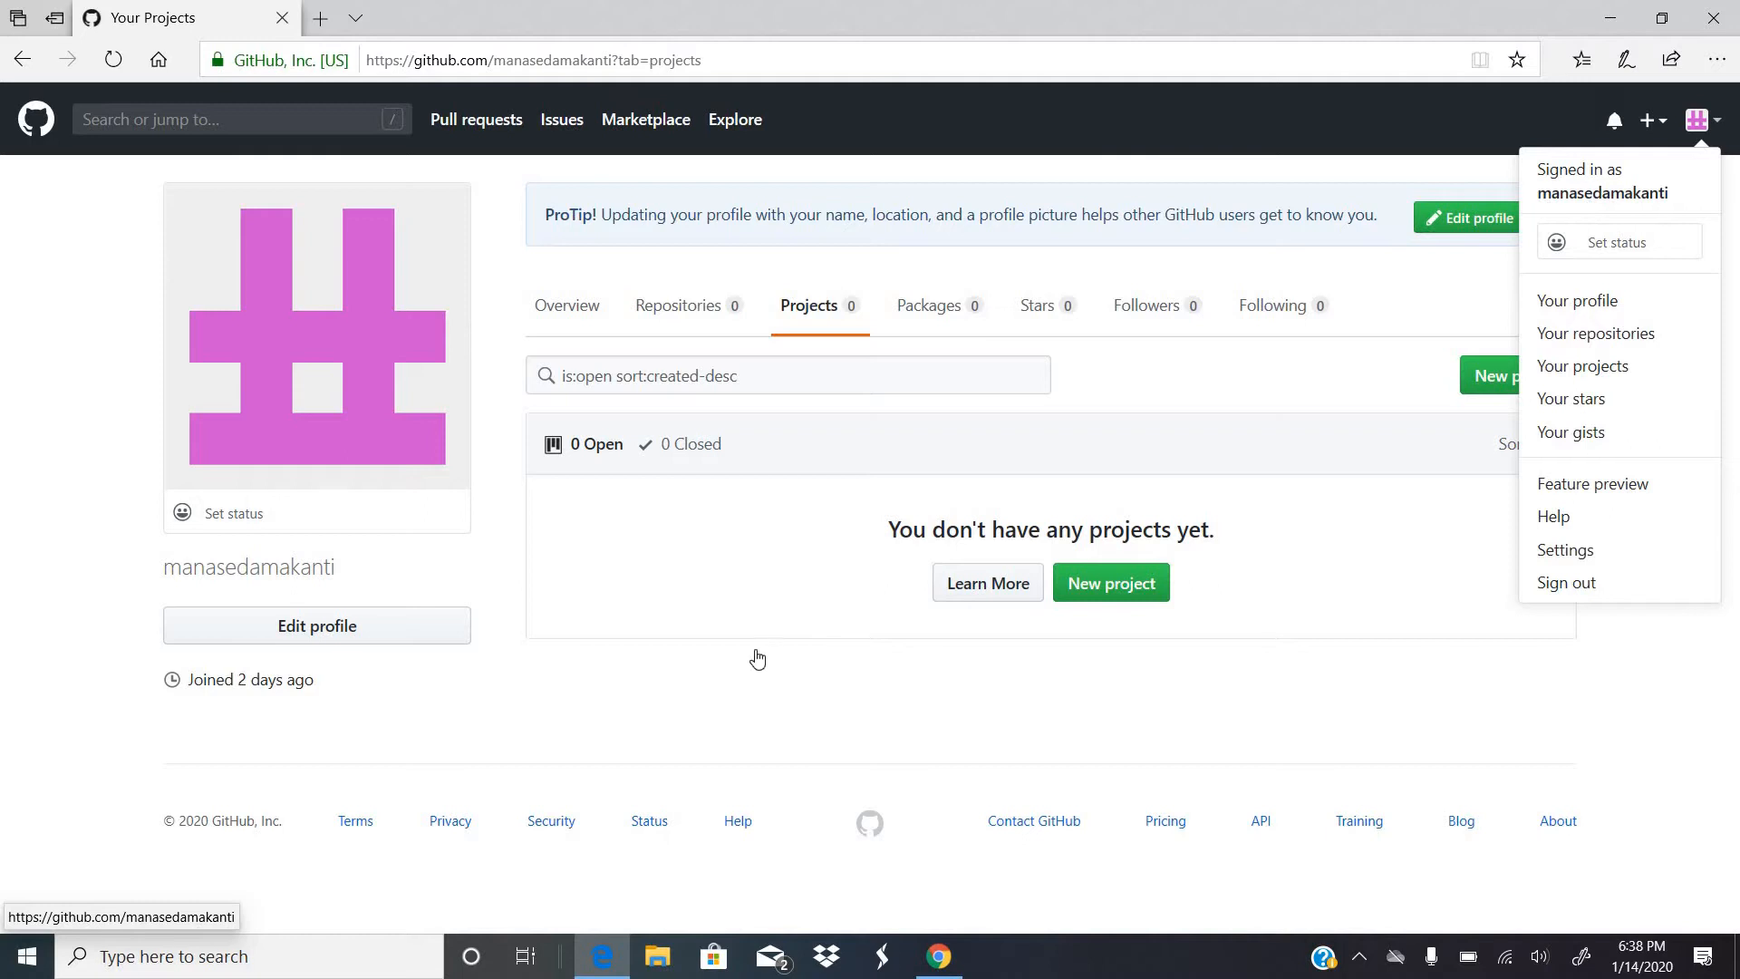
pyautogui.click(711, 691)
# Switch back to Chrome and copy the owner and Git_Fork part of the repository's address.
pyautogui.hotkey('alt', 'Tab')
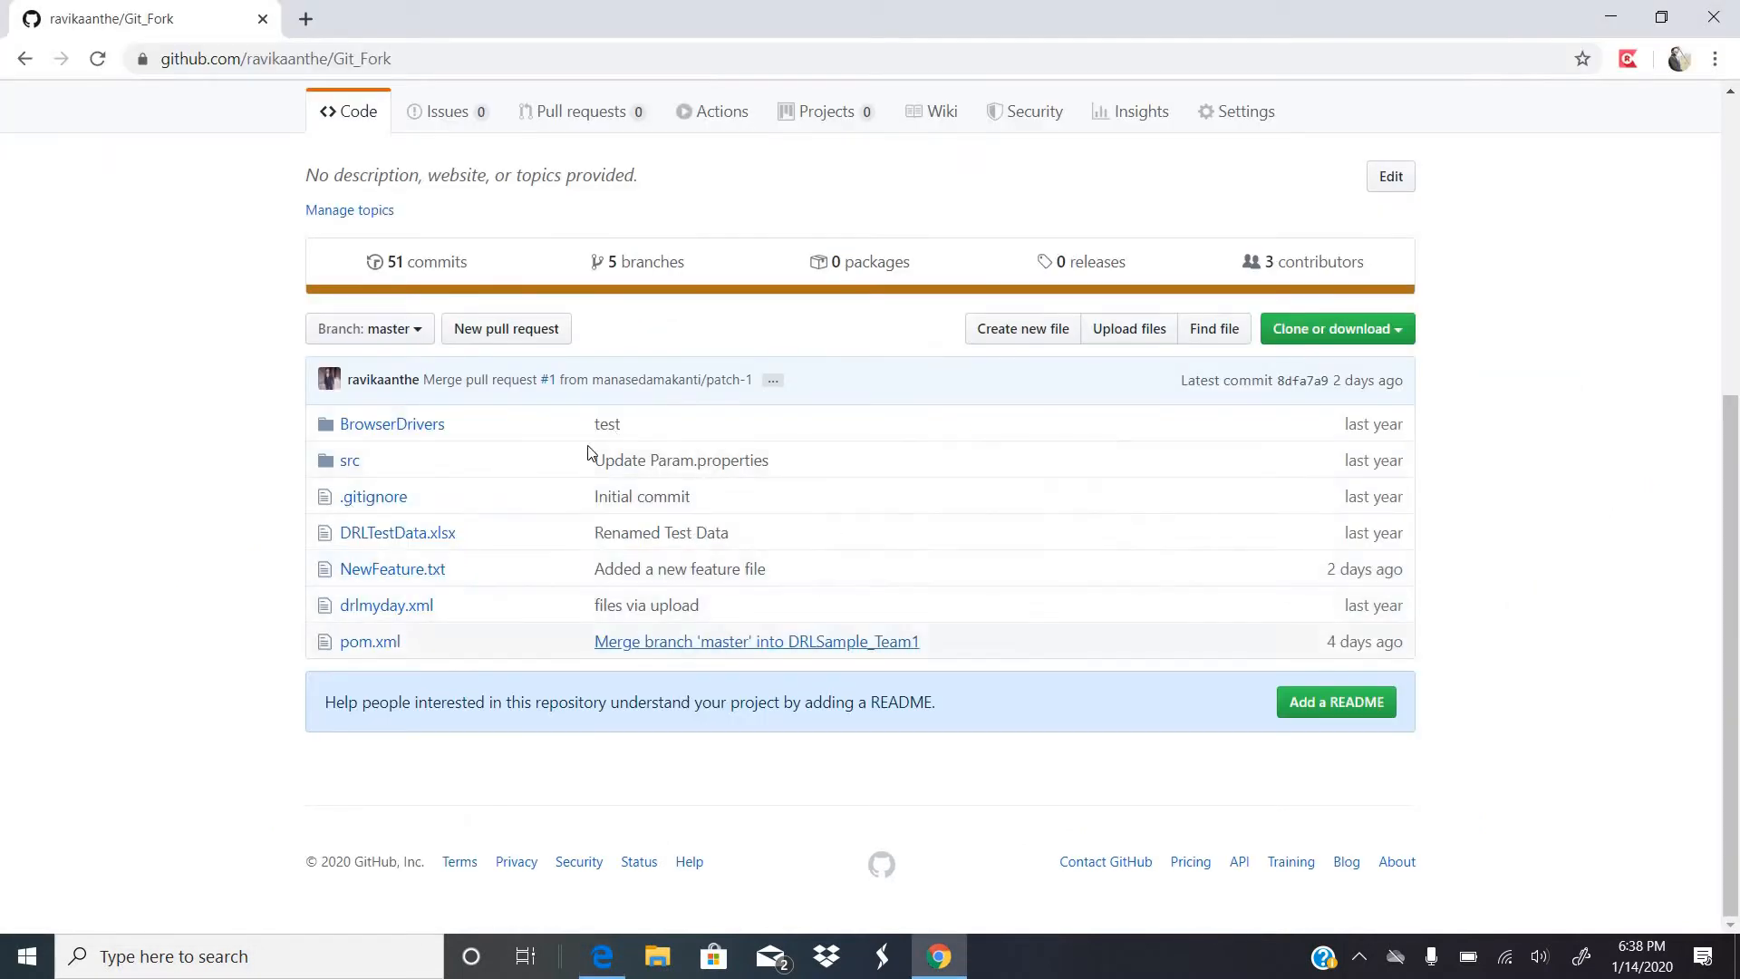
pyautogui.hotkey('alt', 'Tab')
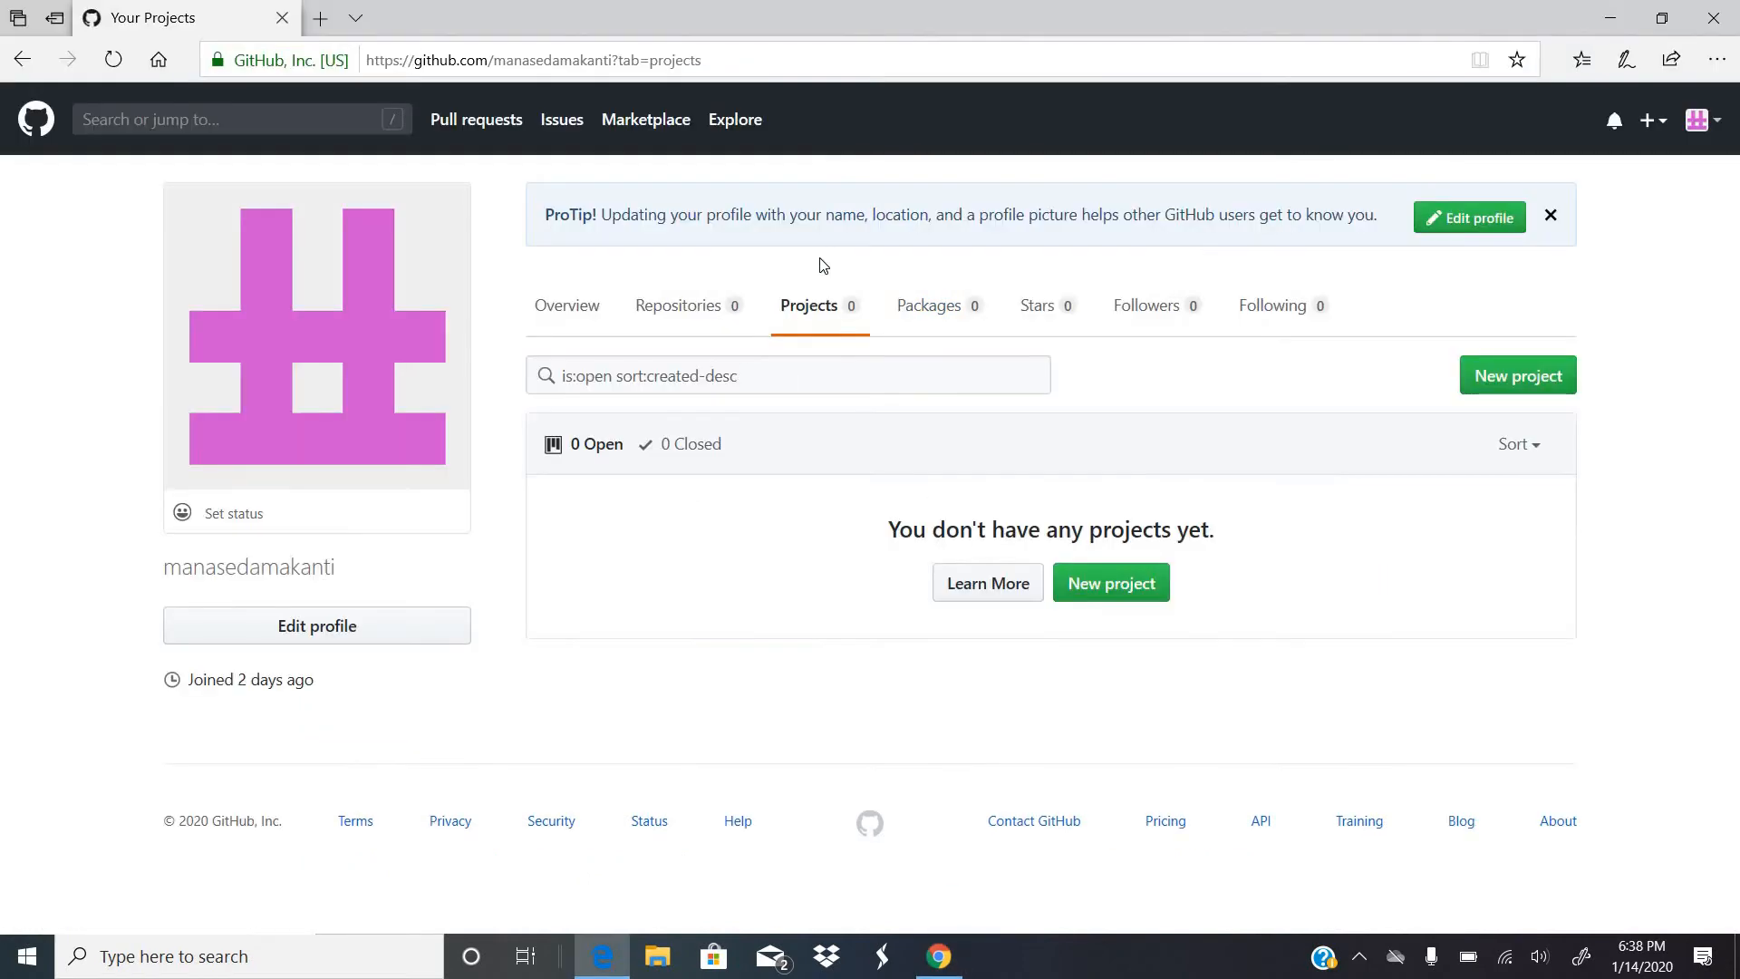
pyautogui.hotkey('alt', 'Tab')
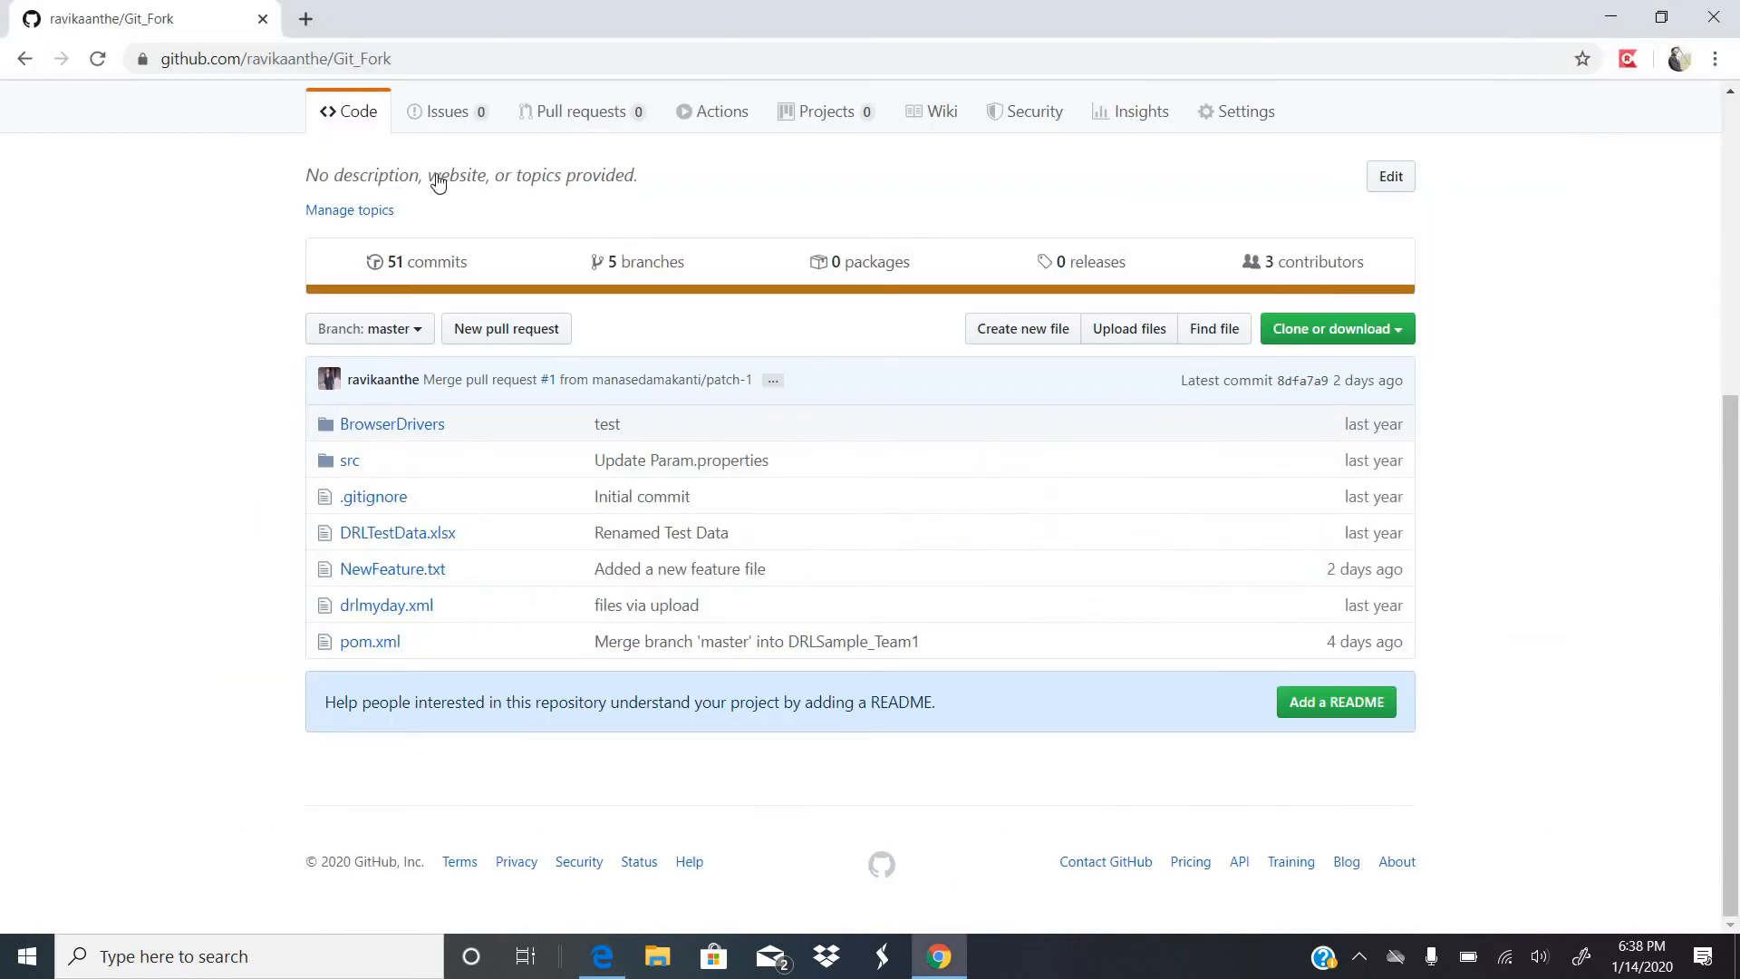
pyautogui.click(415, 61)
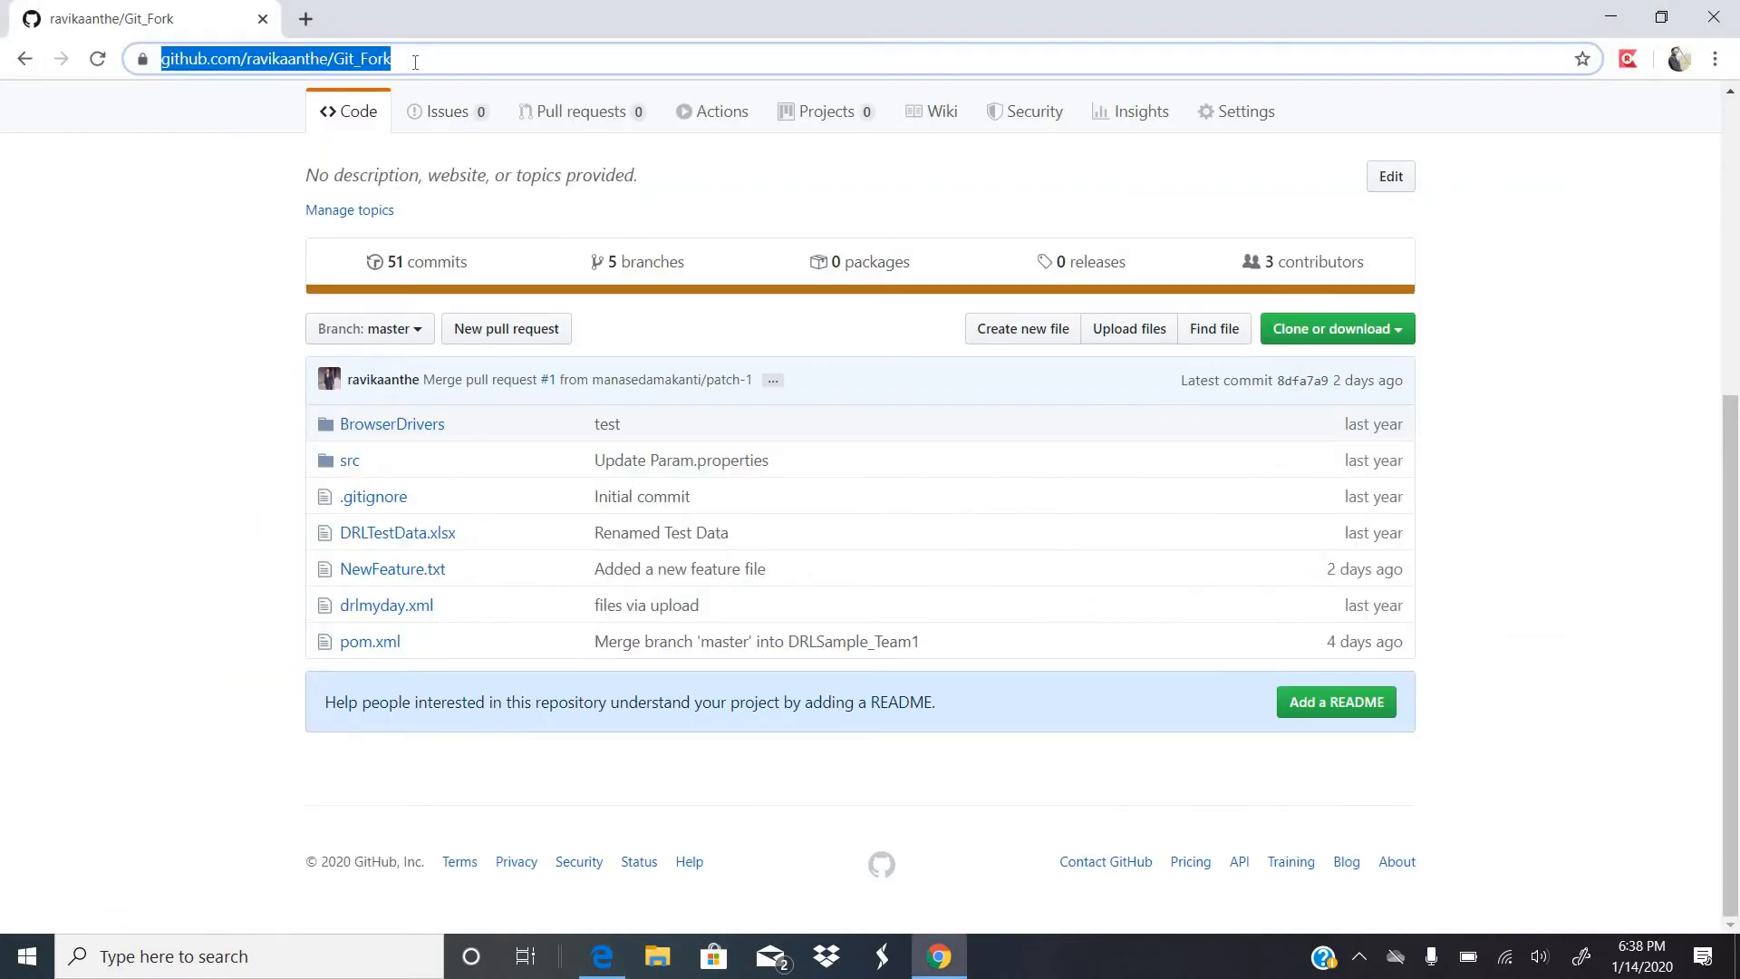
pyautogui.click(415, 61)
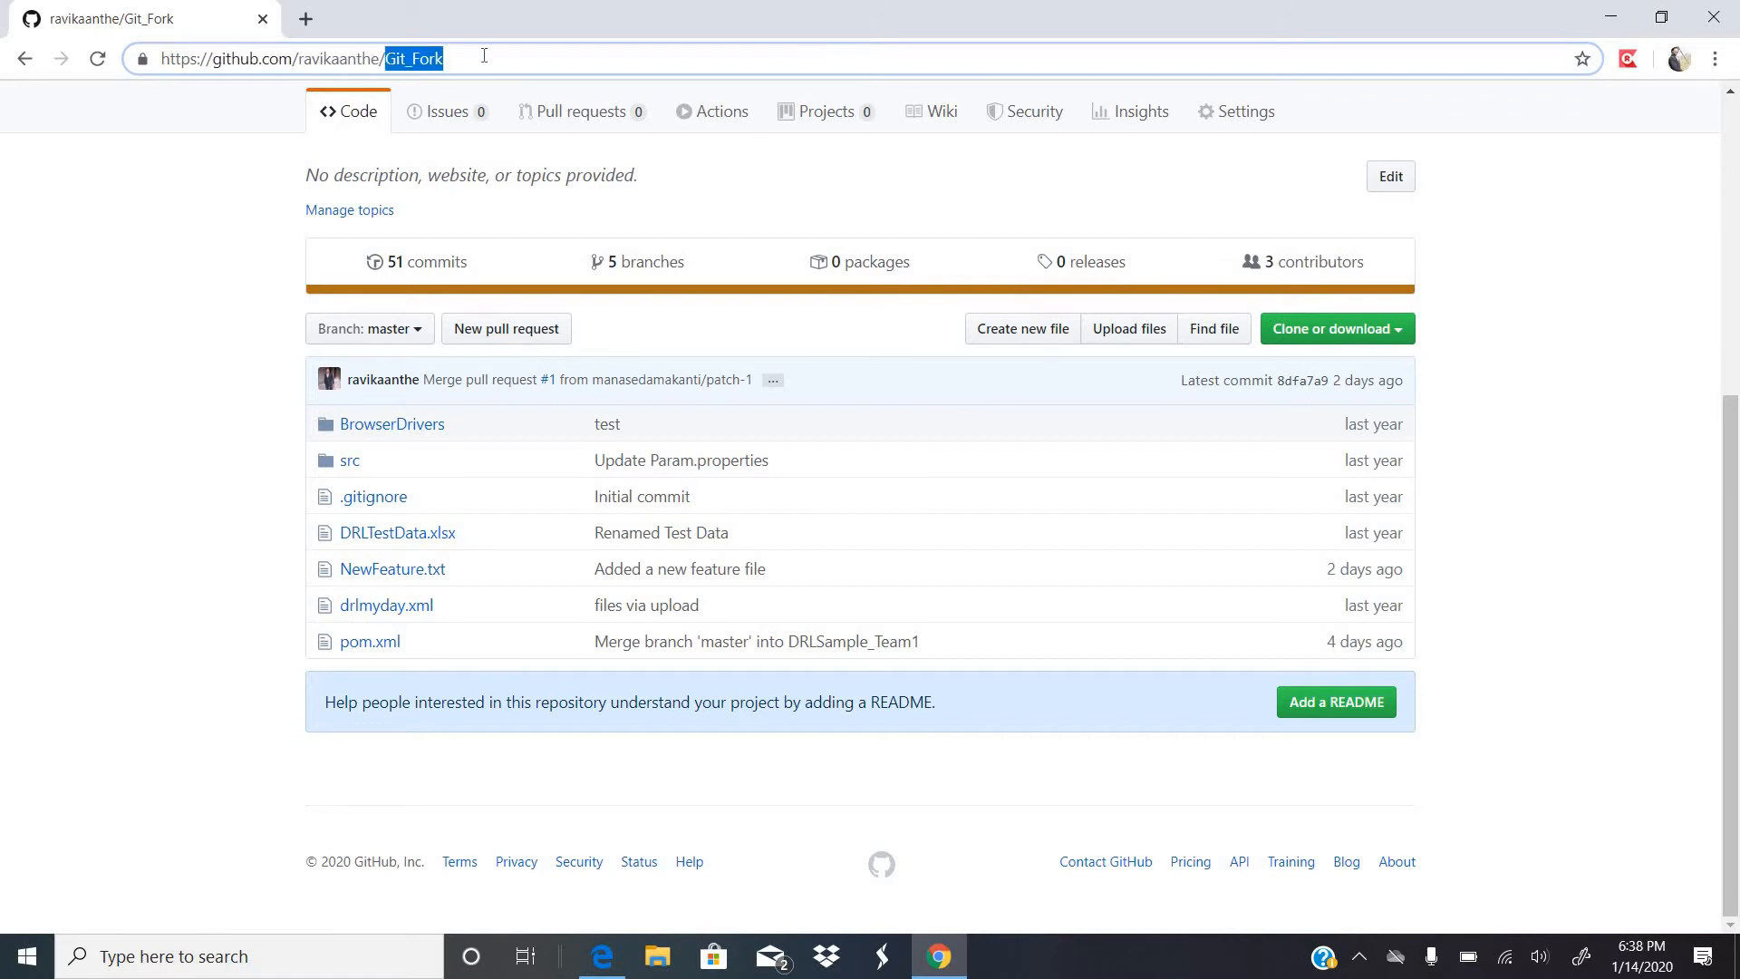
pyautogui.press('End')
pyautogui.hotkey('ctrl', 'shift', 'Left')
pyautogui.hotkey('ctrl', 'shift', 'Left')
pyautogui.hotkey('ctrl', 'c')
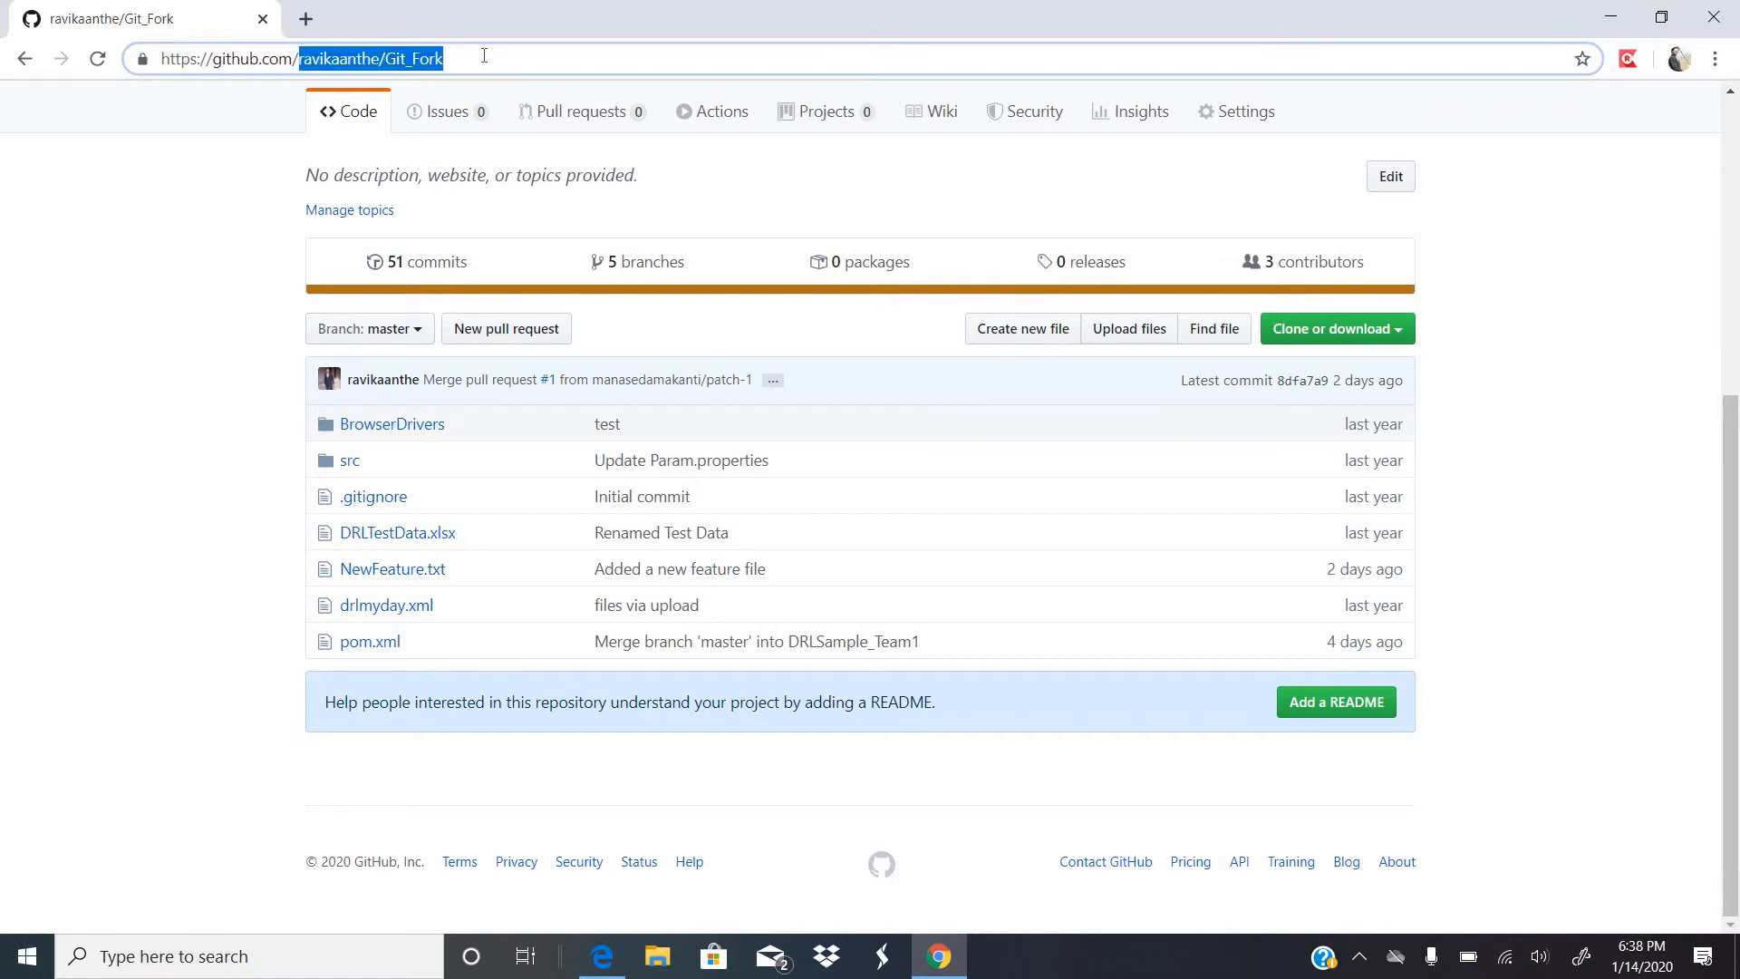
# Switch to Edge and search GitHub for the copied repository path within the current user's scope.
pyautogui.hotkey('alt', 'Tab')
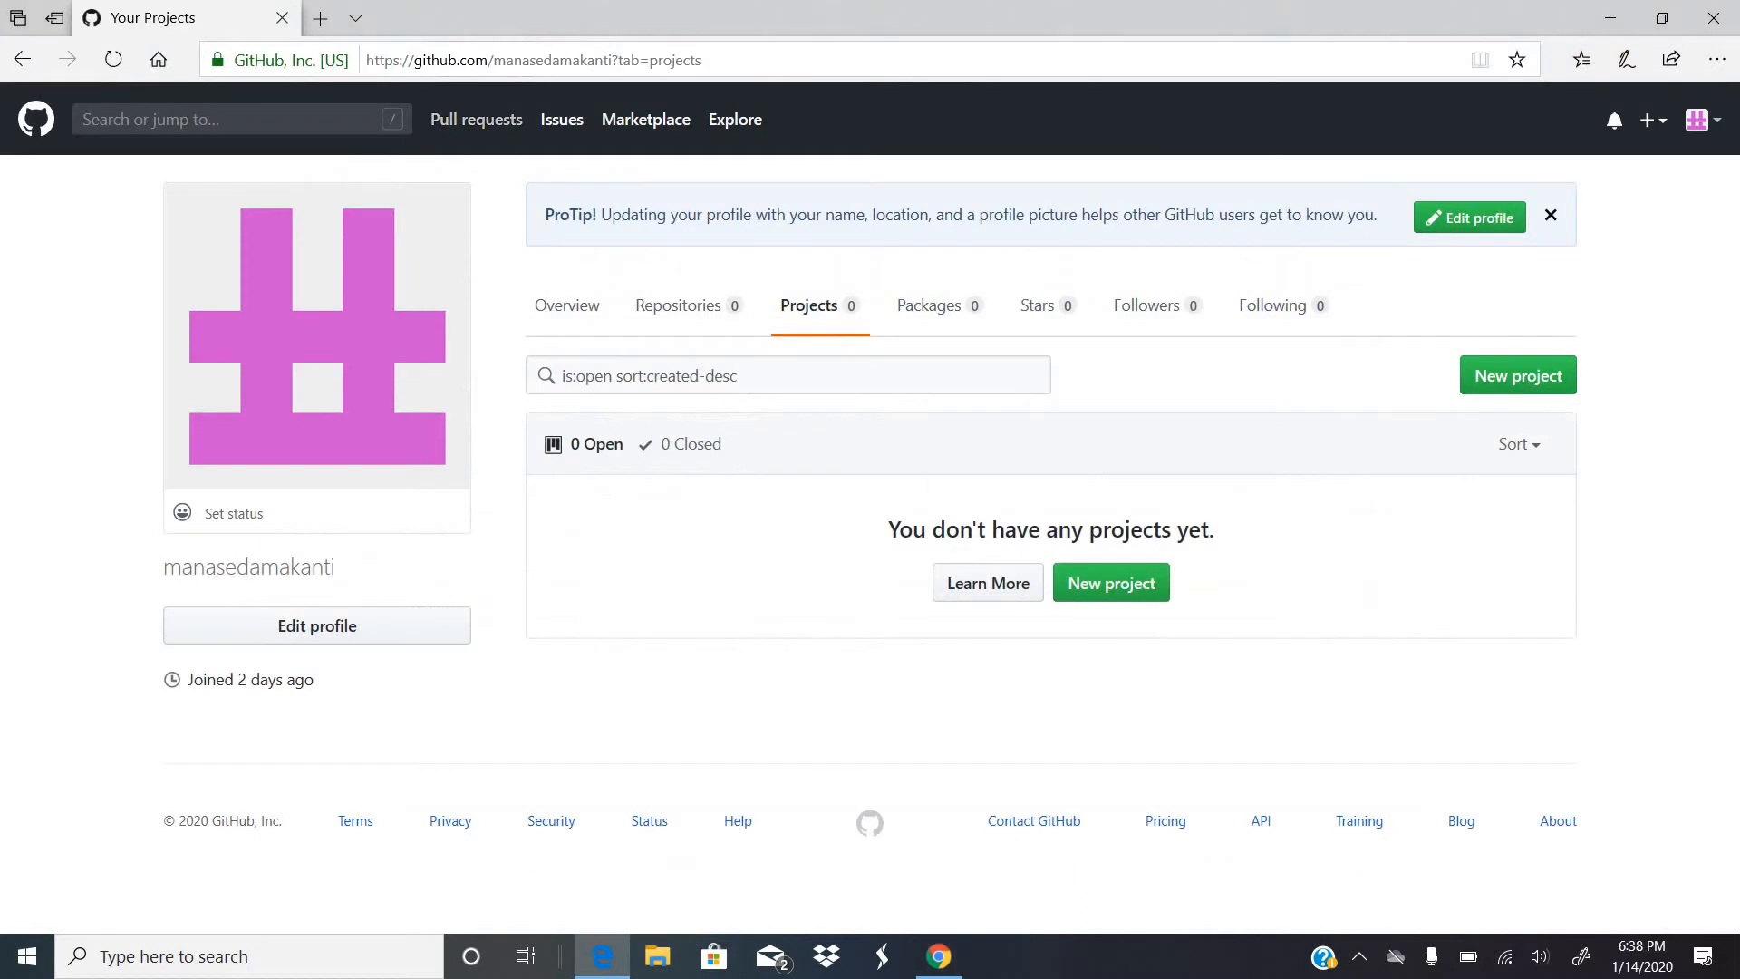
pyautogui.click(234, 119)
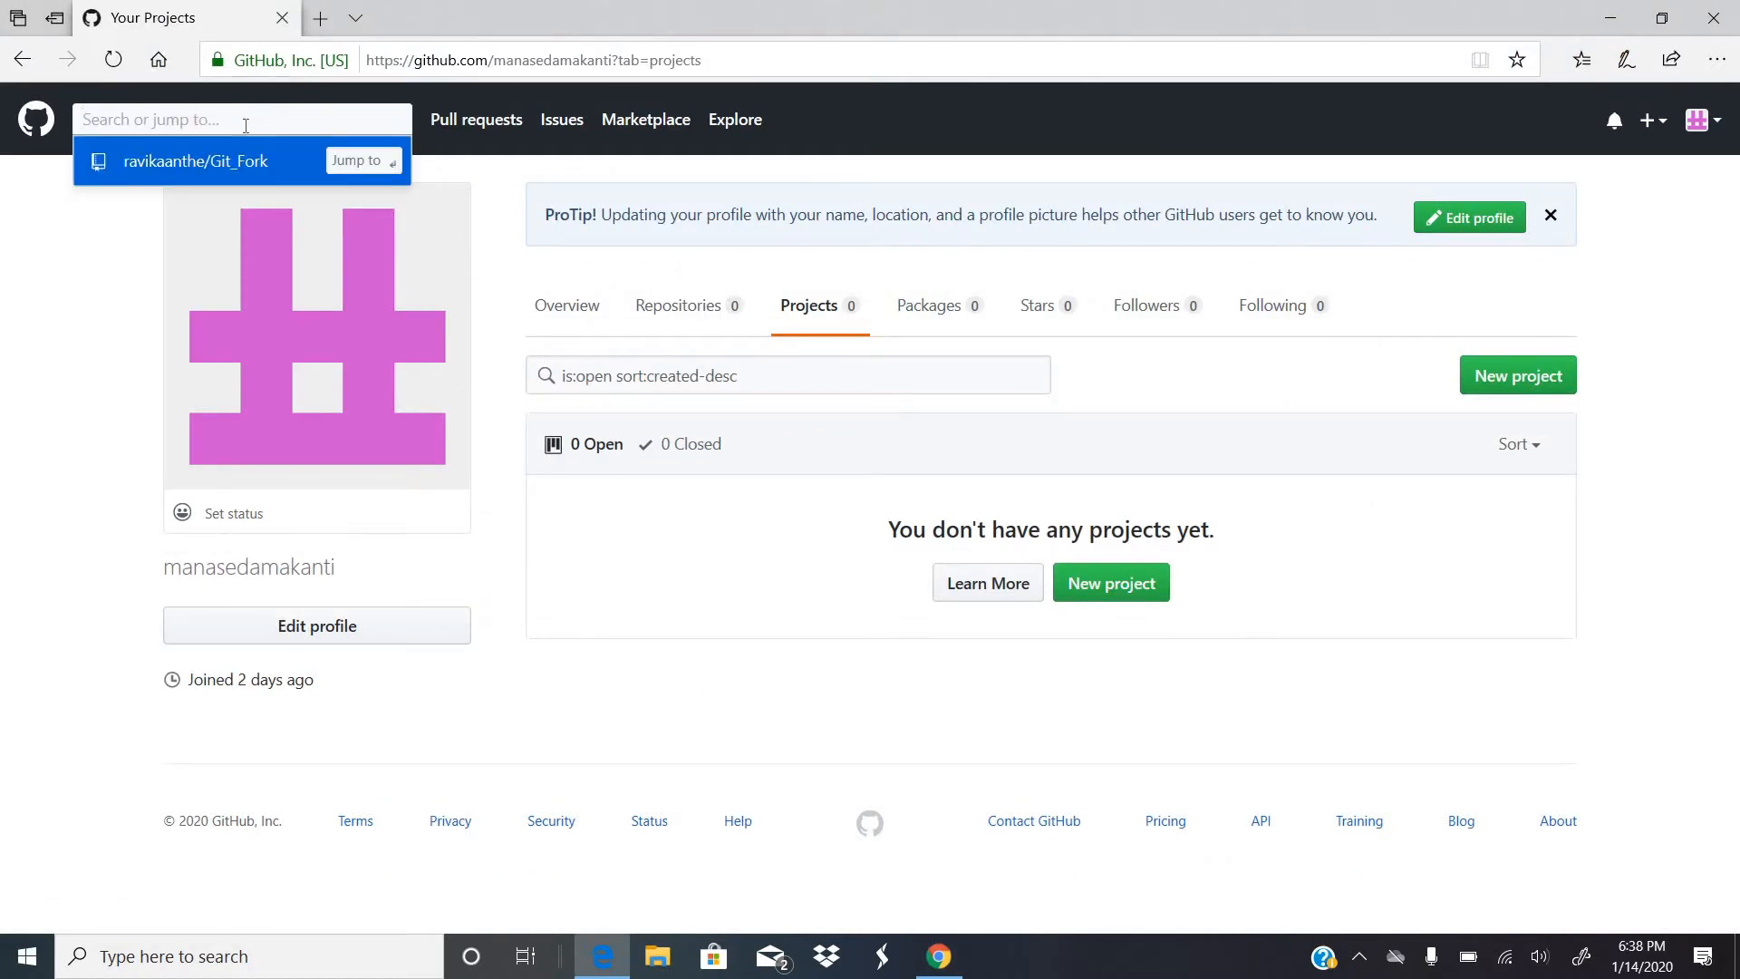
pyautogui.hotkey('ctrl', 'v')
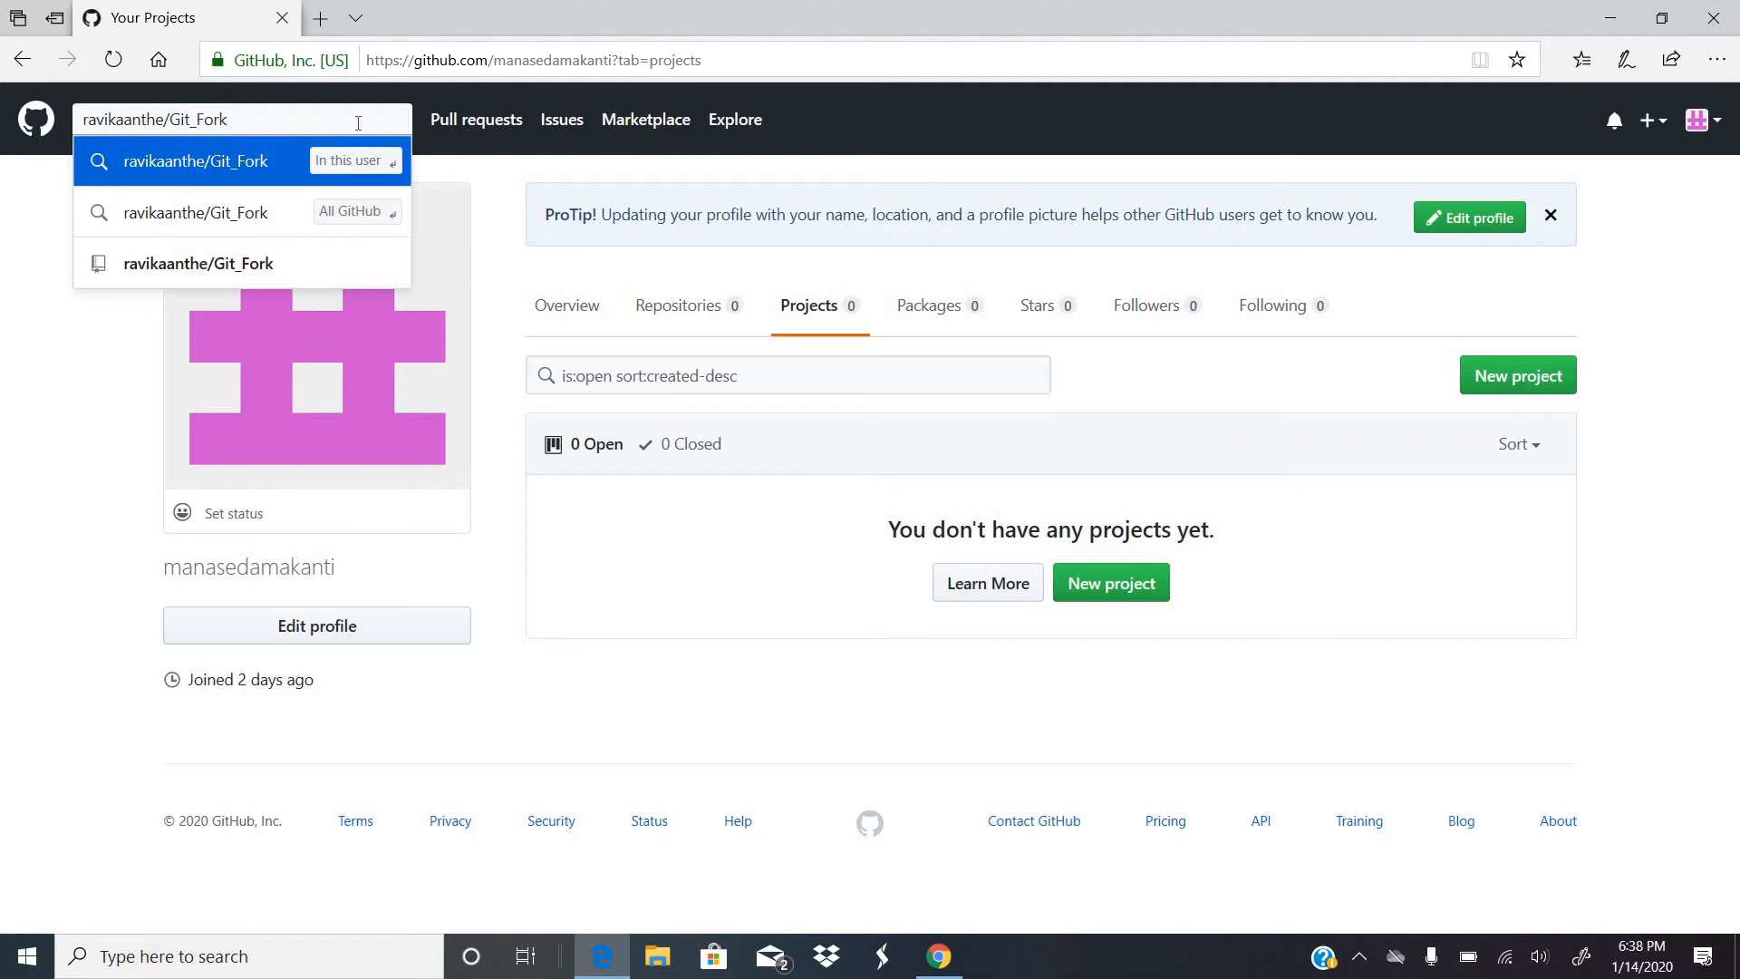
pyautogui.press('Return')
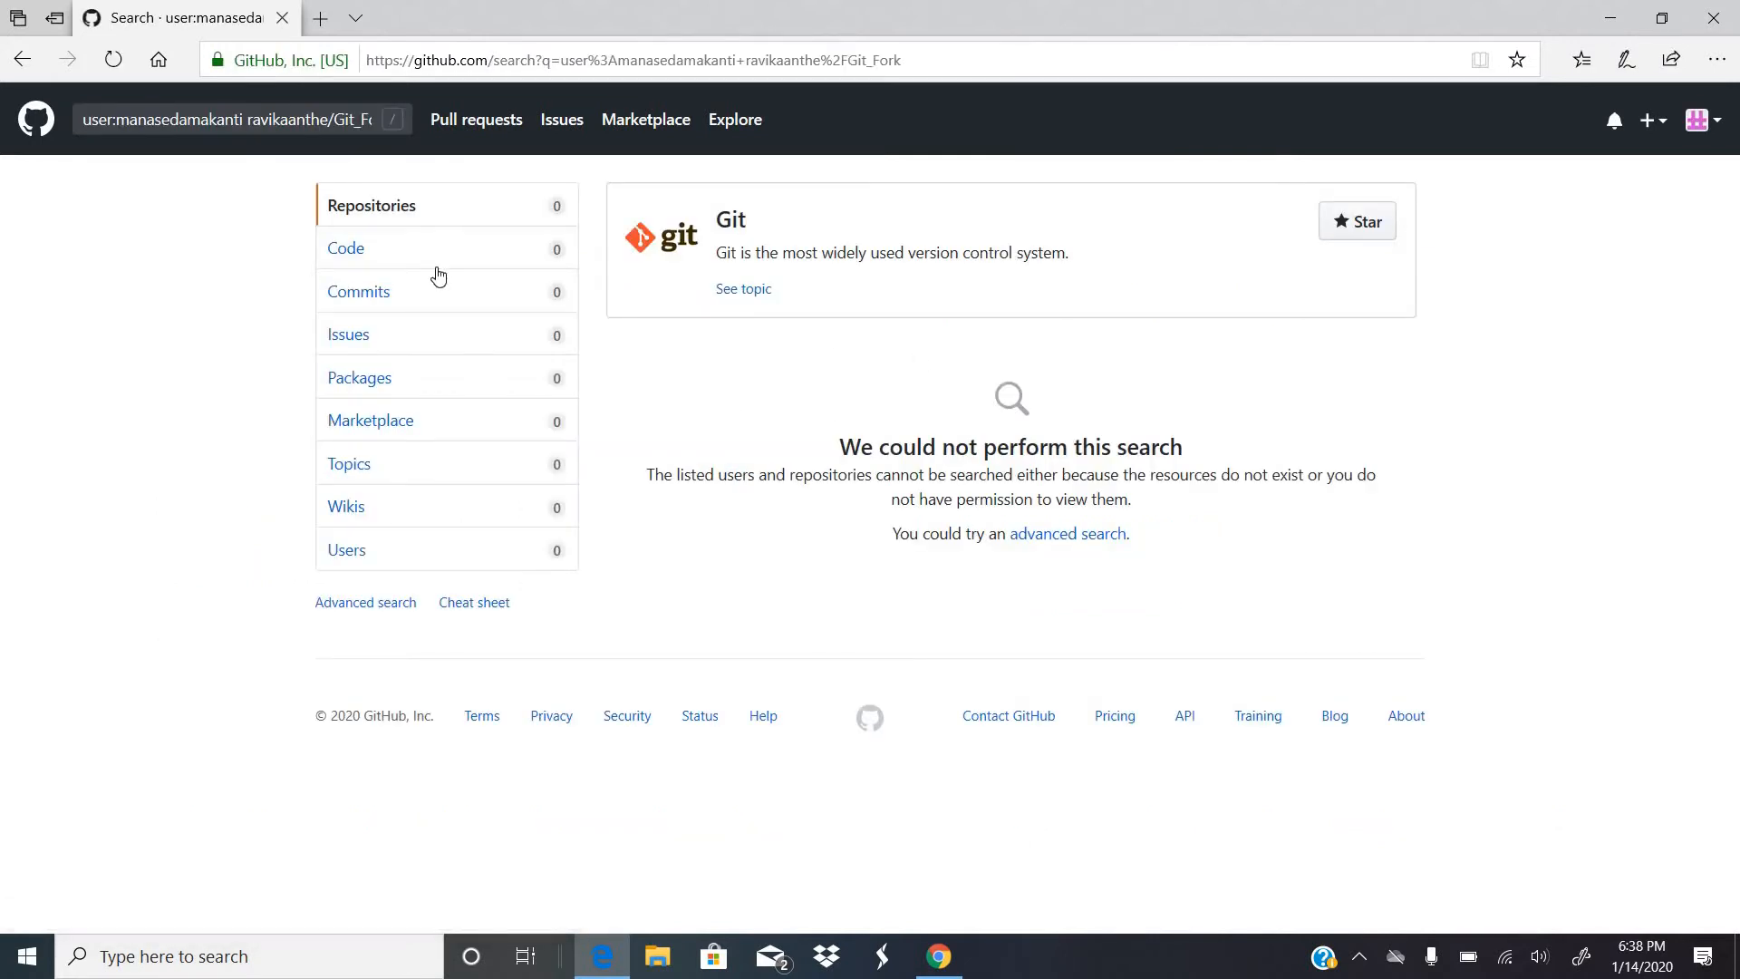
# Remove the user qualifier from the search query and search all of GitHub for the repository path.
pyautogui.click(185, 121)
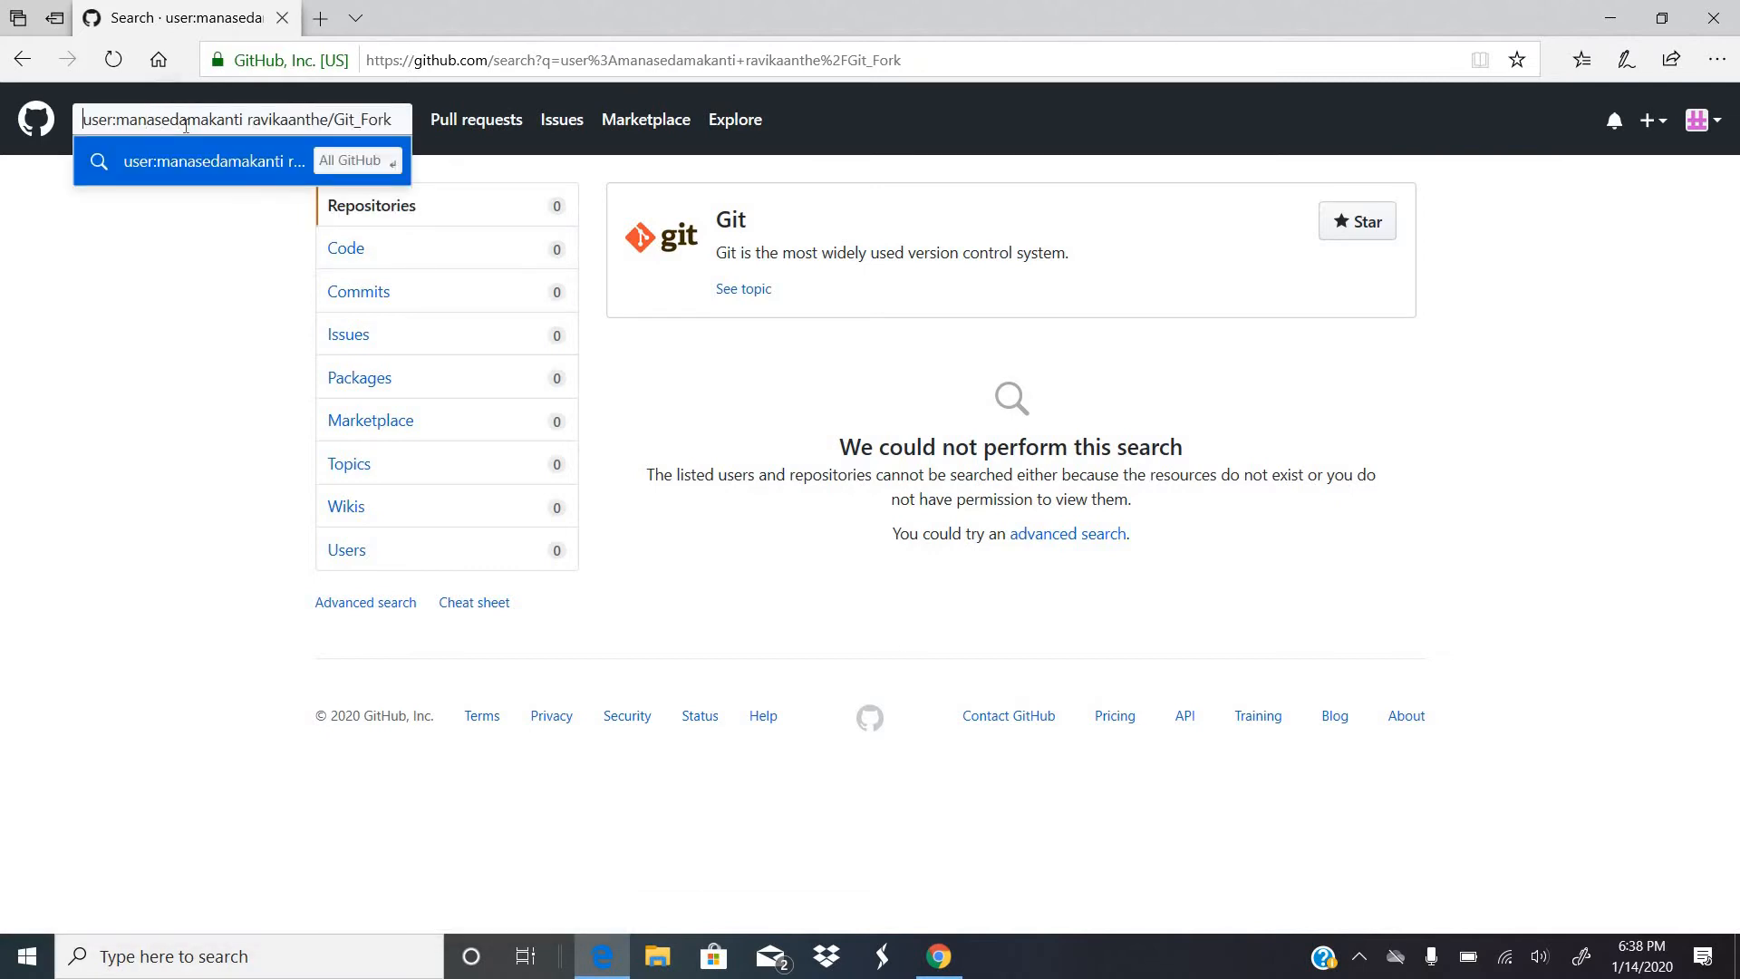
pyautogui.hotkey('shift', 'Right')
pyautogui.hotkey('shift', 'Right')
pyautogui.hotkey('shift', 'Right')
pyautogui.hotkey('shift', 'Right')
pyautogui.hotkey('shift', 'Right')
pyautogui.hotkey('shift', 'Right')
pyautogui.hotkey('shift', 'Right')
pyautogui.hotkey('shift', 'Right')
pyautogui.hotkey('shift', 'Right')
pyautogui.hotkey('shift', 'Right')
pyautogui.hotkey('shift', 'Right')
pyautogui.hotkey('shift', 'Right')
pyautogui.hotkey('shift', 'Right')
pyautogui.hotkey('shift', 'Right')
pyautogui.hotkey('shift', 'Right')
pyautogui.hotkey('shift', 'Right')
pyautogui.hotkey('shift', 'Right')
pyautogui.hotkey('shift', 'Right')
pyautogui.hotkey('shift', 'Right')
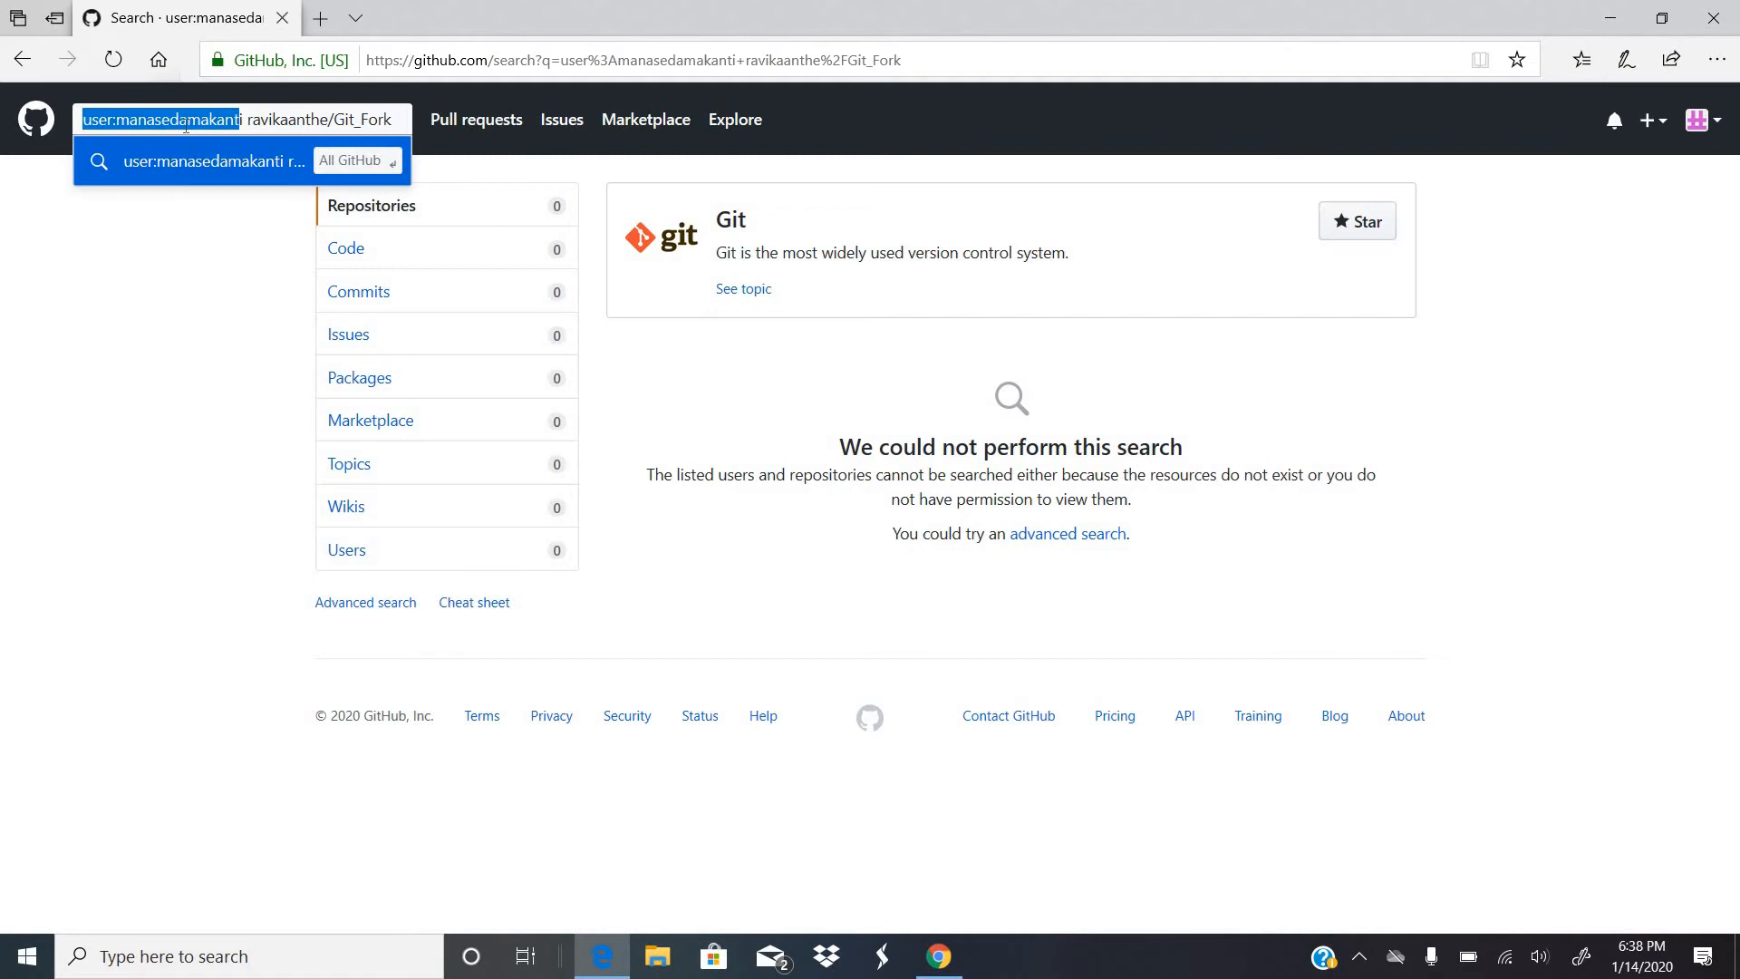
pyautogui.hotkey('shift', 'Right')
pyautogui.hotkey('shift', 'Right')
pyautogui.press('BackSpace')
pyautogui.press('Return')
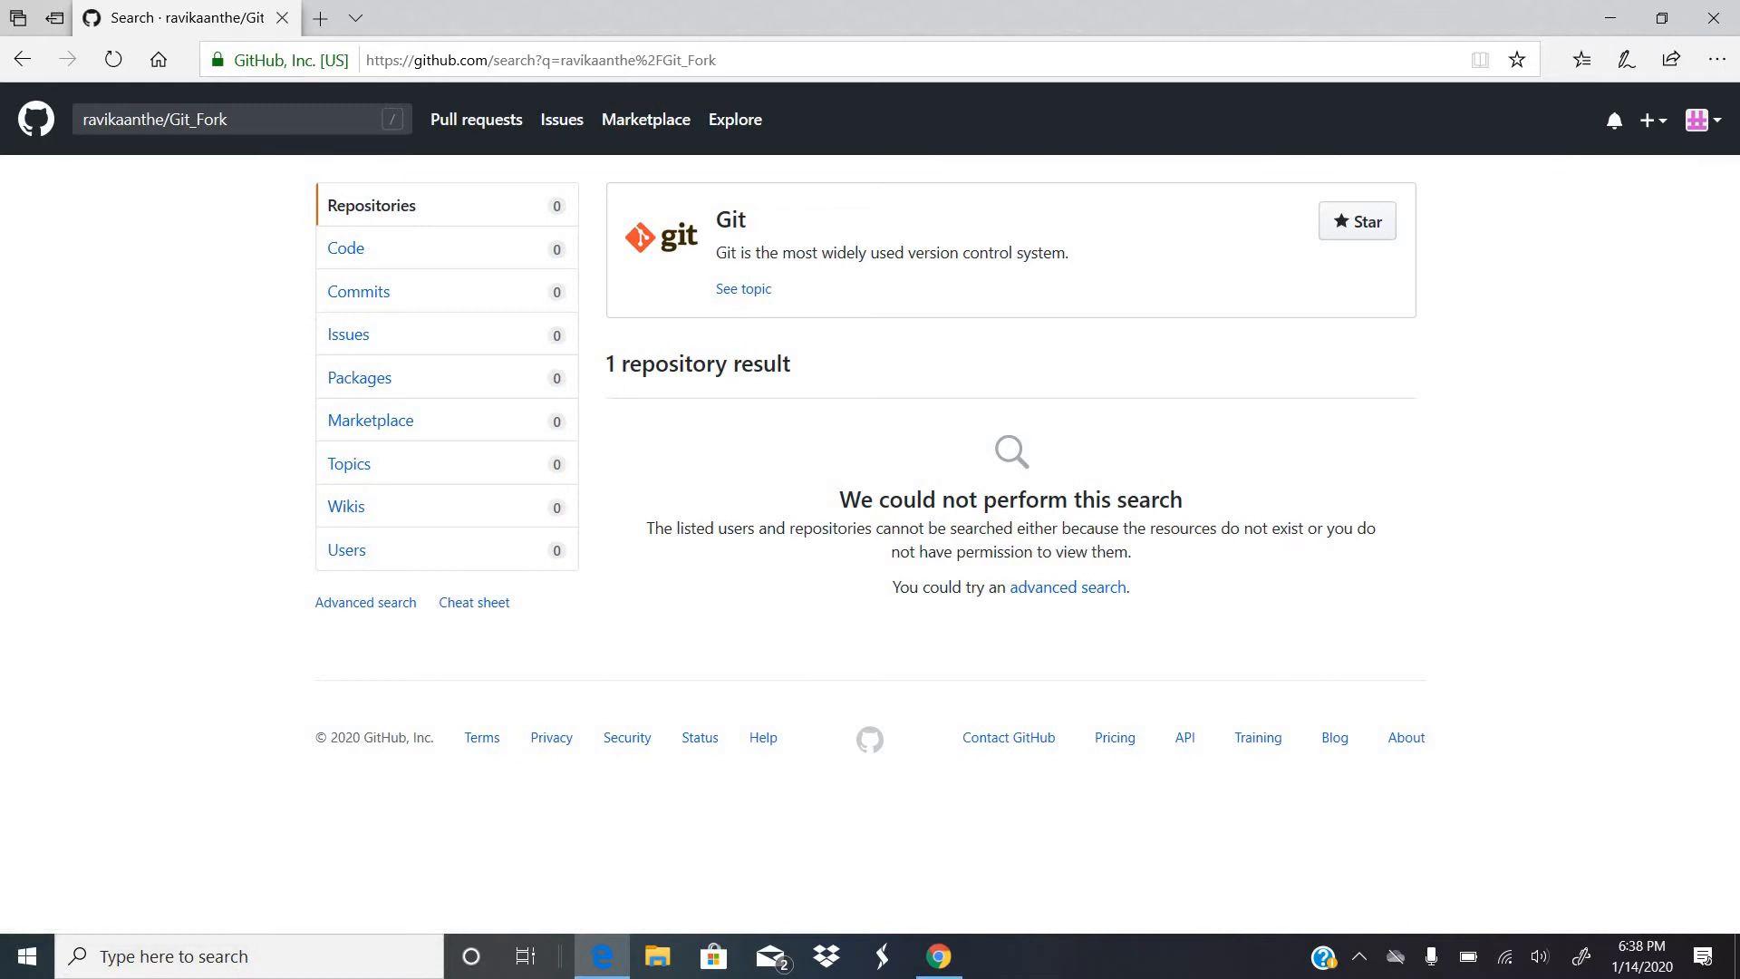
# Open the suggested Git_Fork repository and compare its page and file list with the owner's view in Chrome.
pyautogui.click(270, 118)
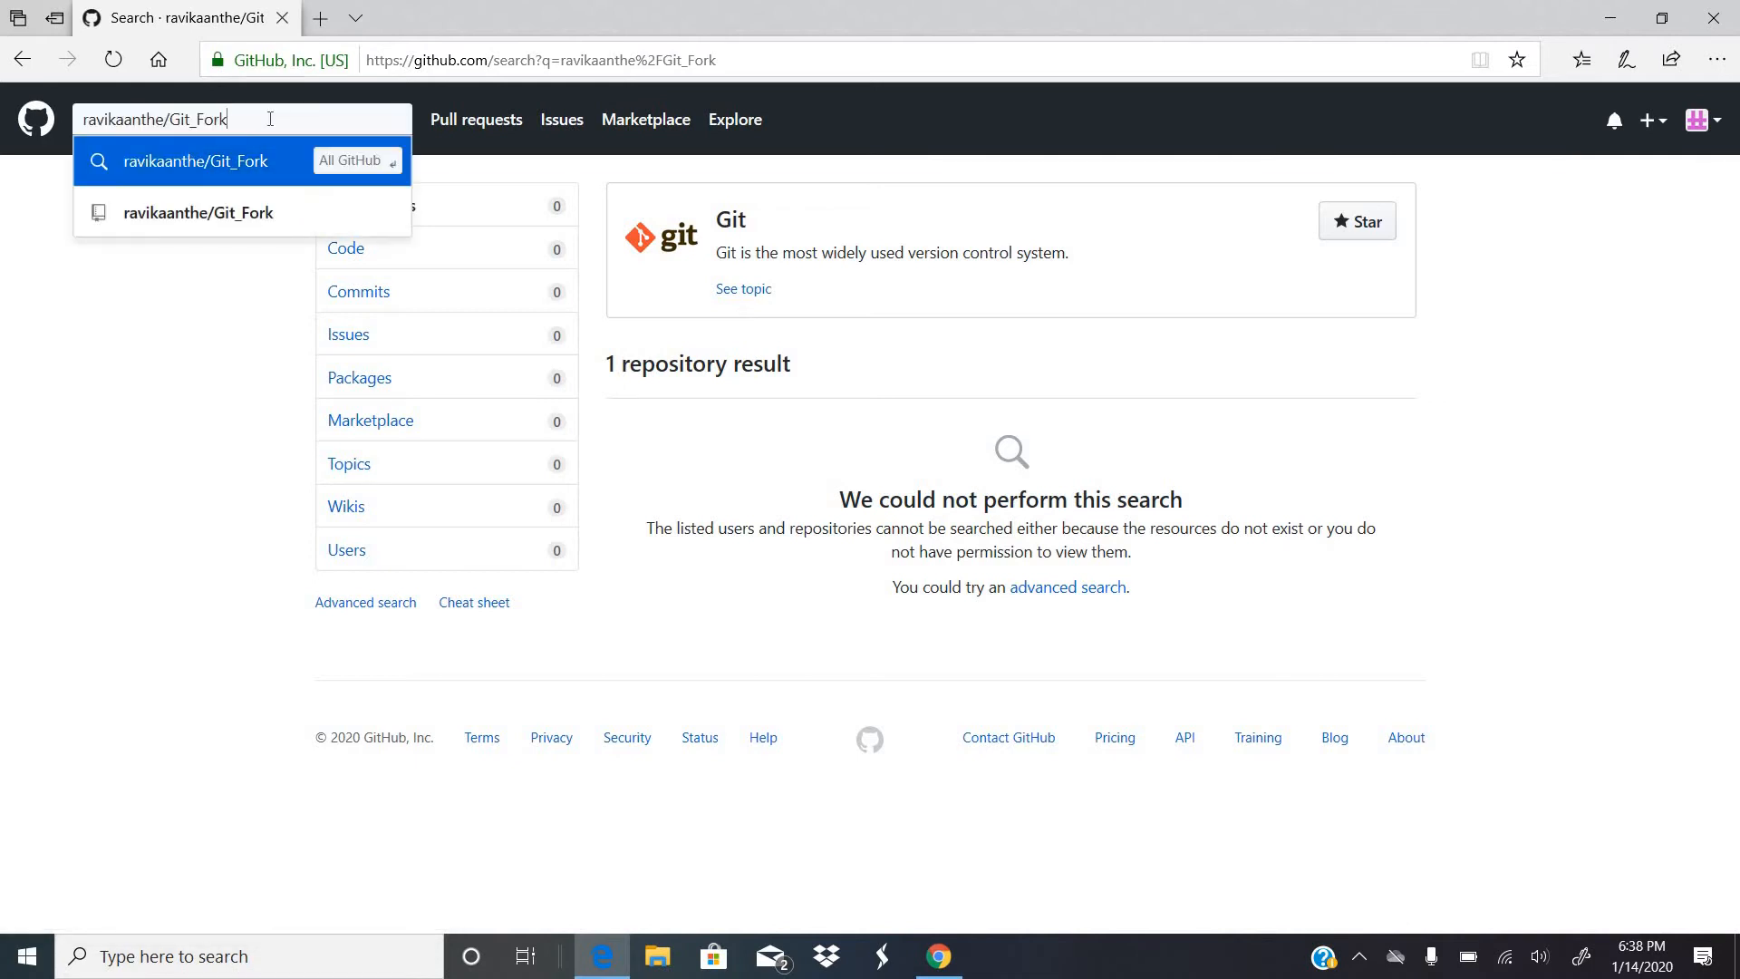
pyautogui.click(223, 212)
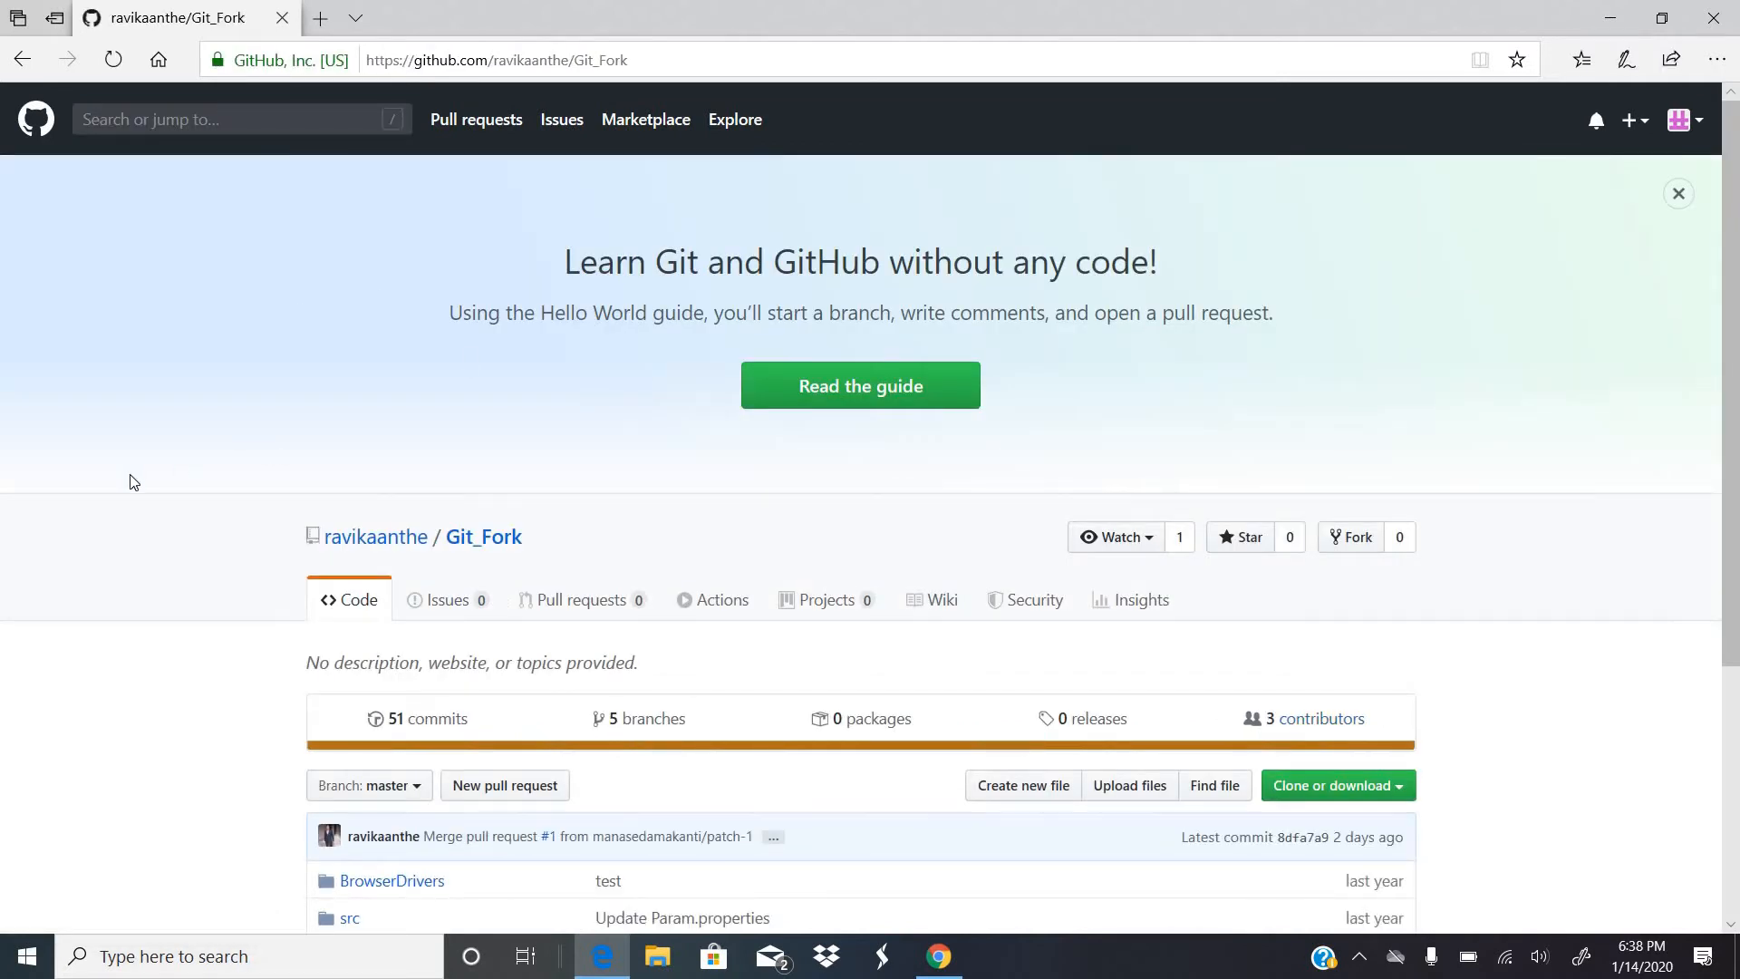
pyautogui.scroll(-3, 134, 482)
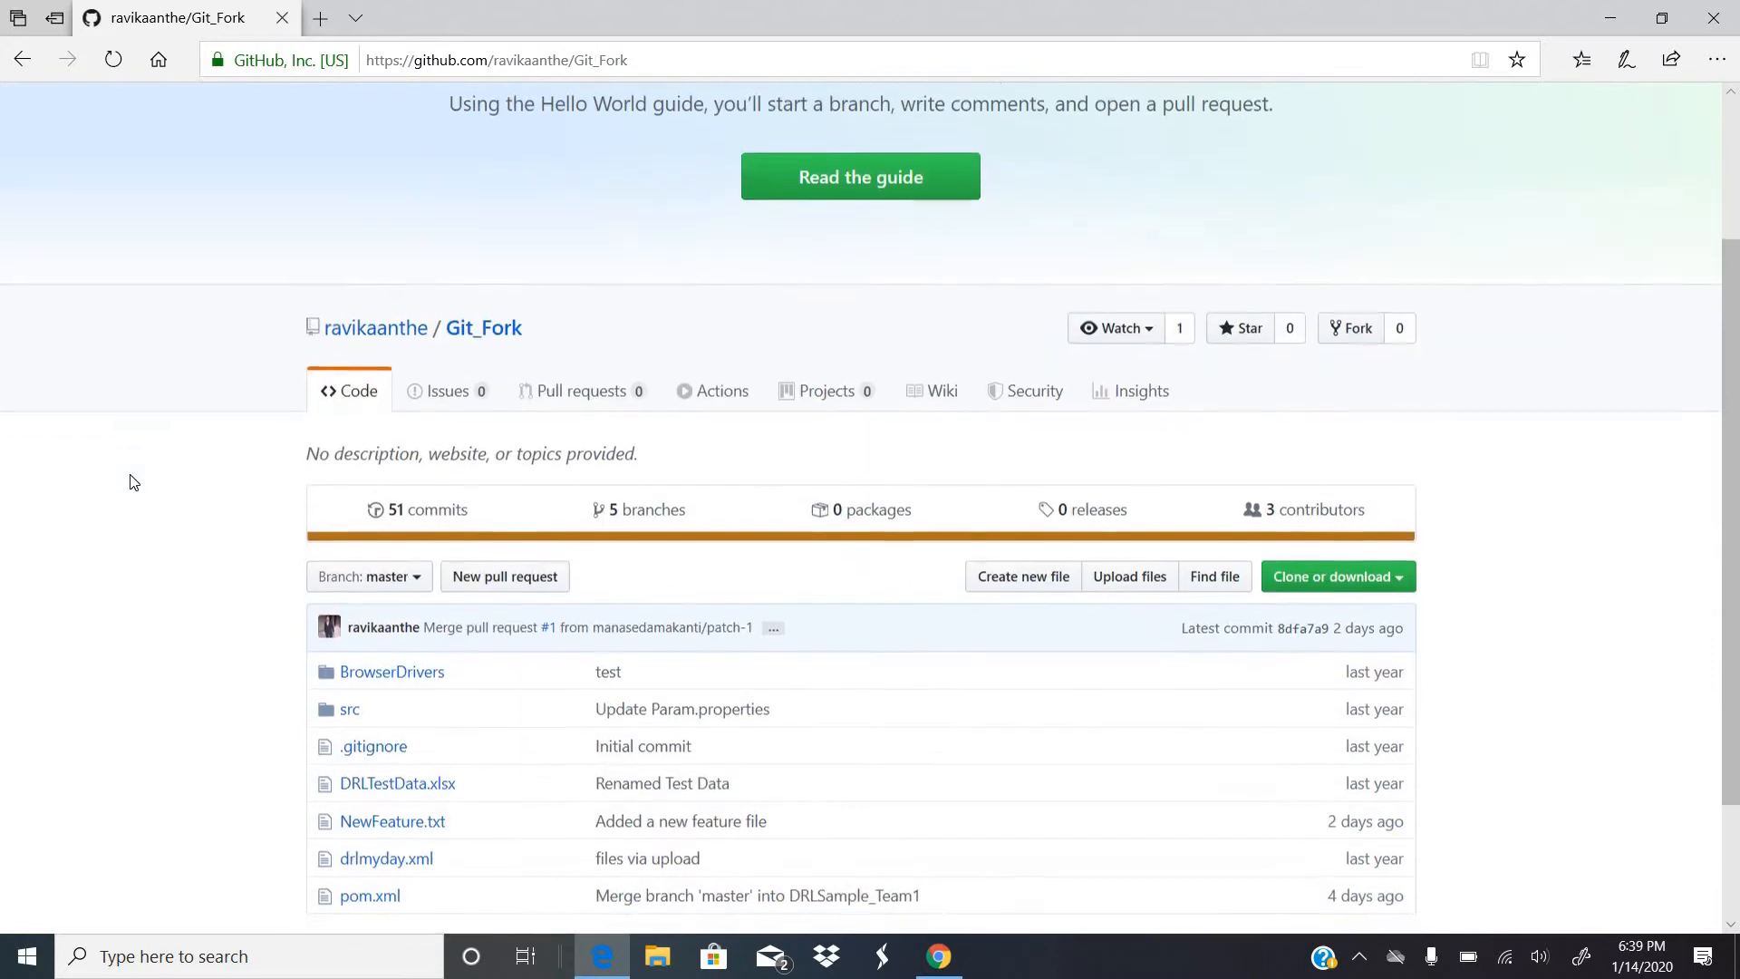
pyautogui.scroll(-1, 135, 483)
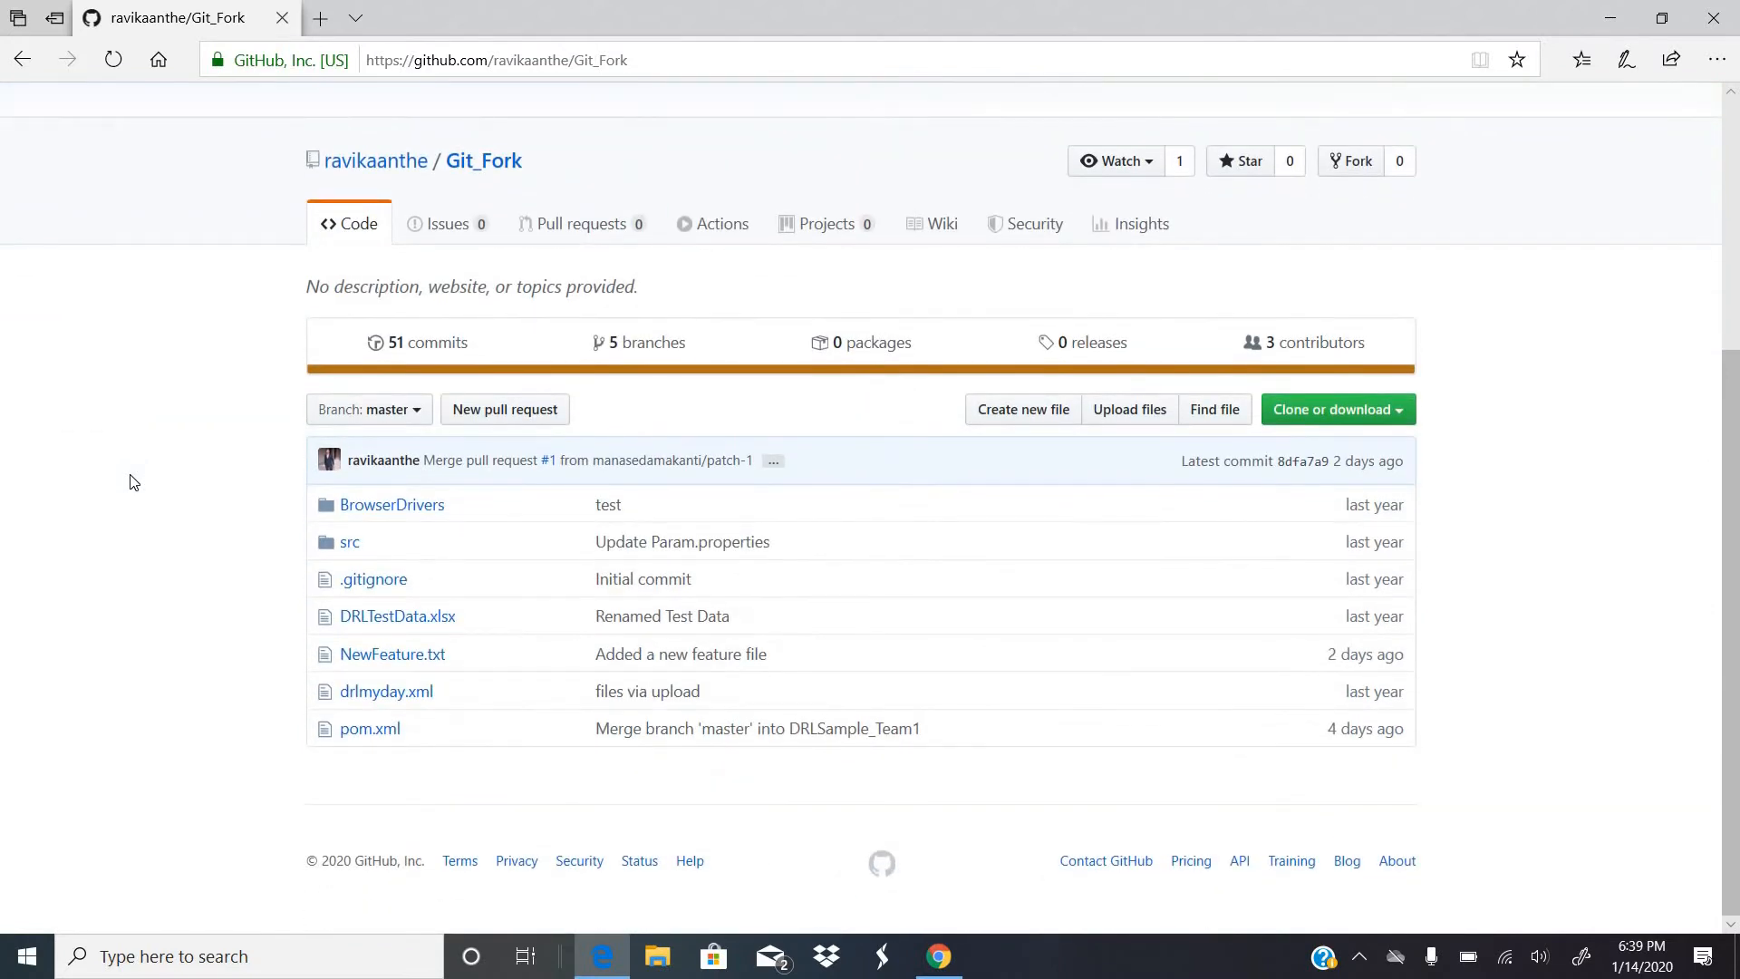
pyautogui.scroll(2, 134, 482)
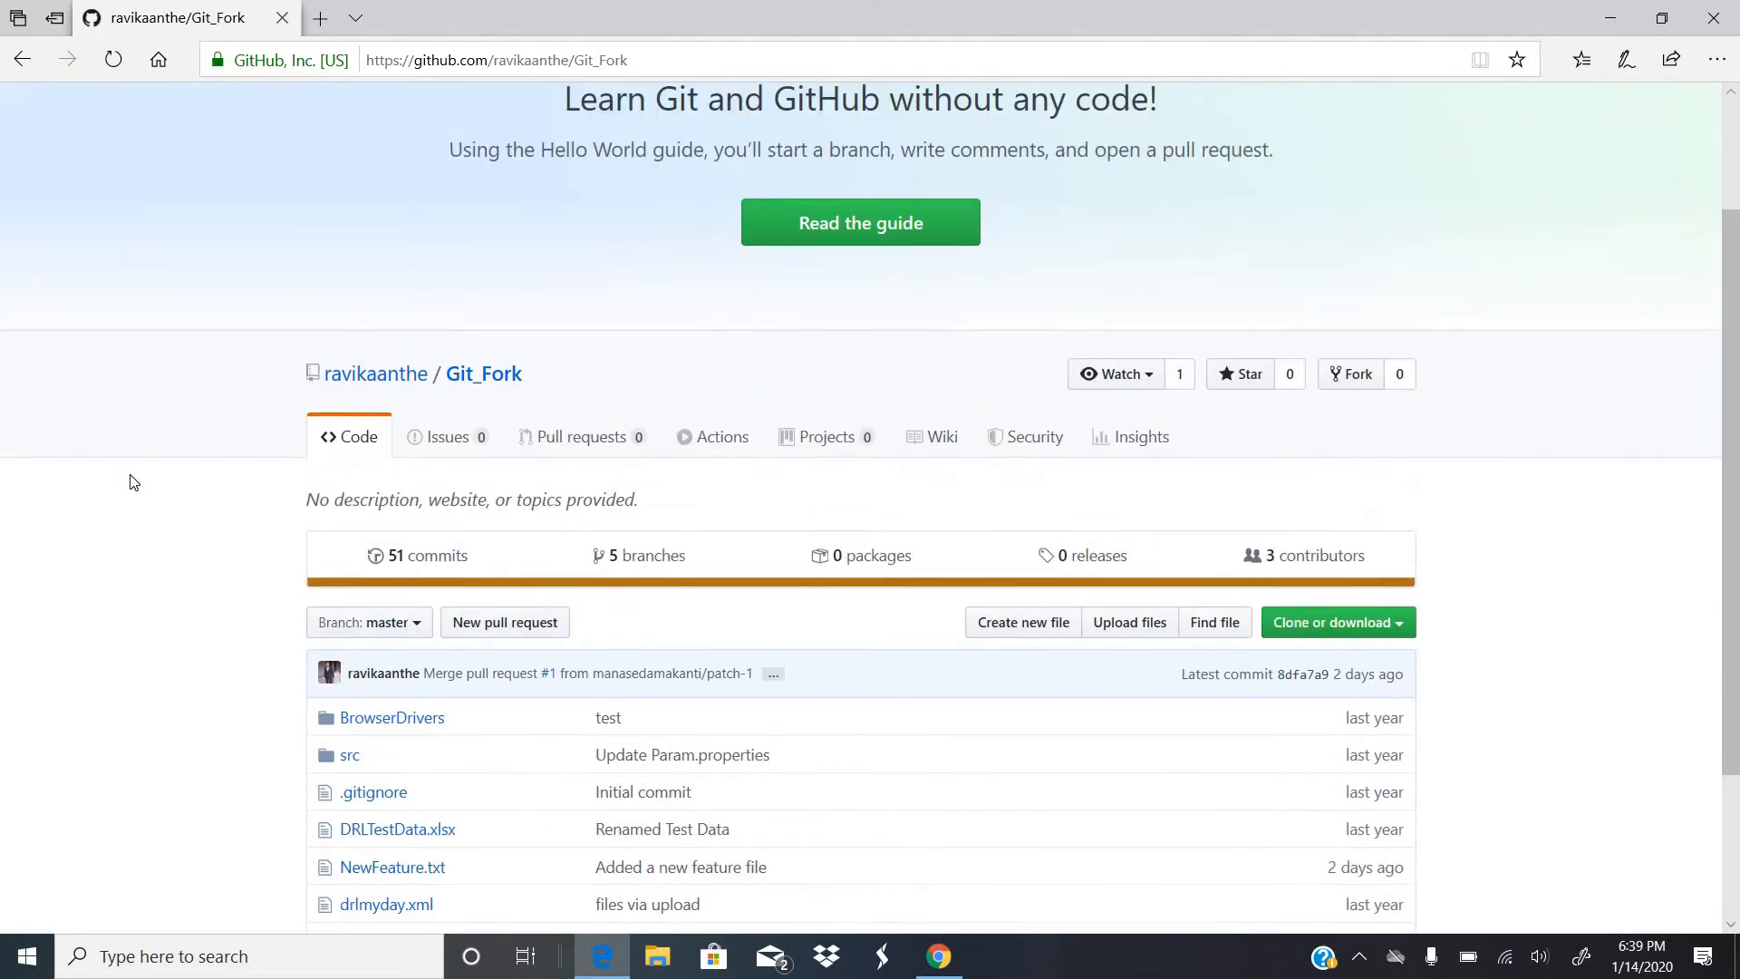
pyautogui.scroll(2, 135, 482)
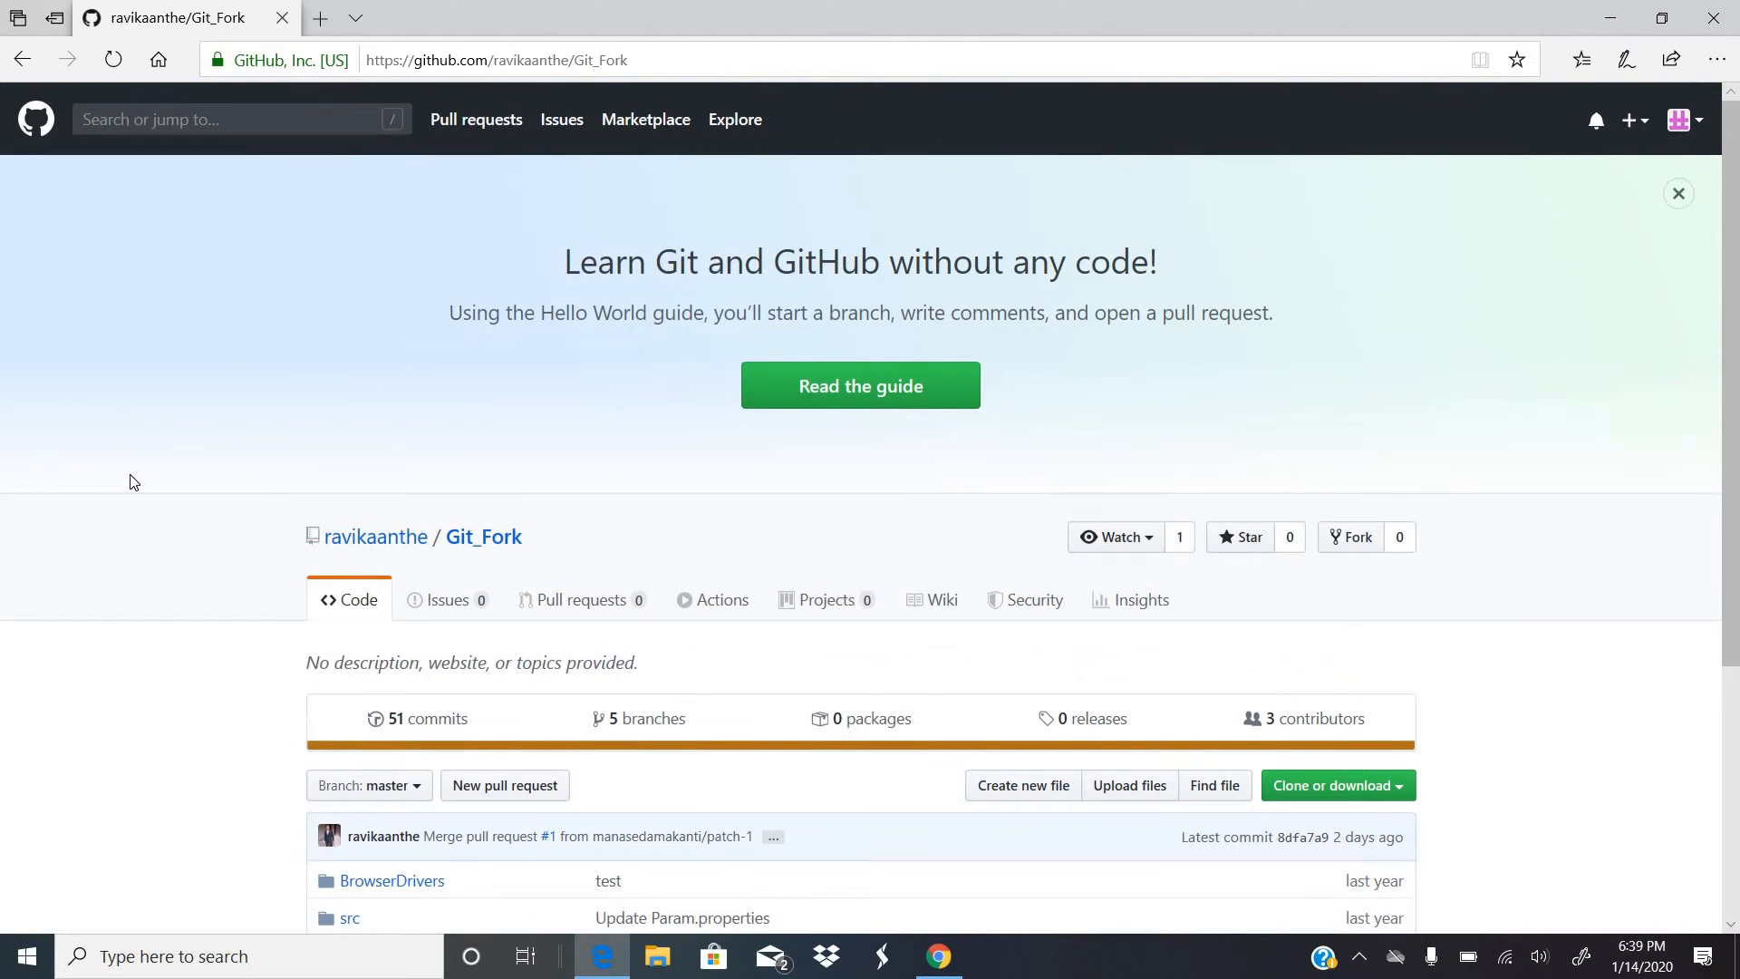
pyautogui.scroll(-4, 134, 482)
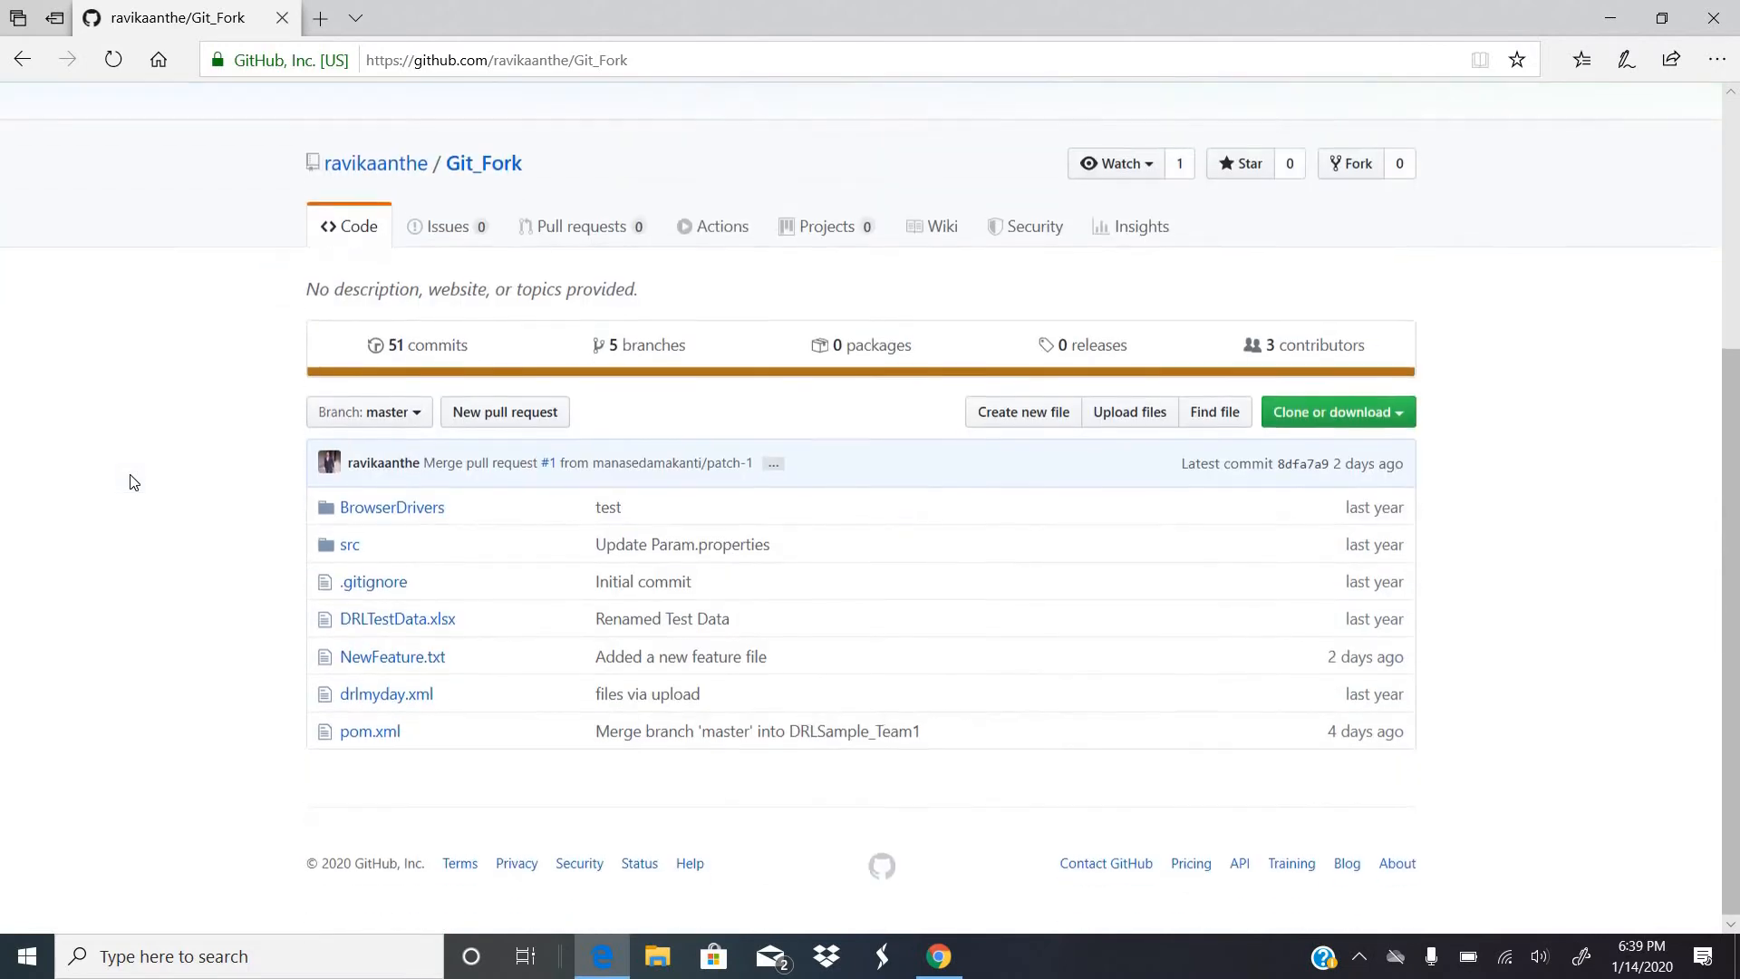
pyautogui.hotkey('alt', 'Tab')
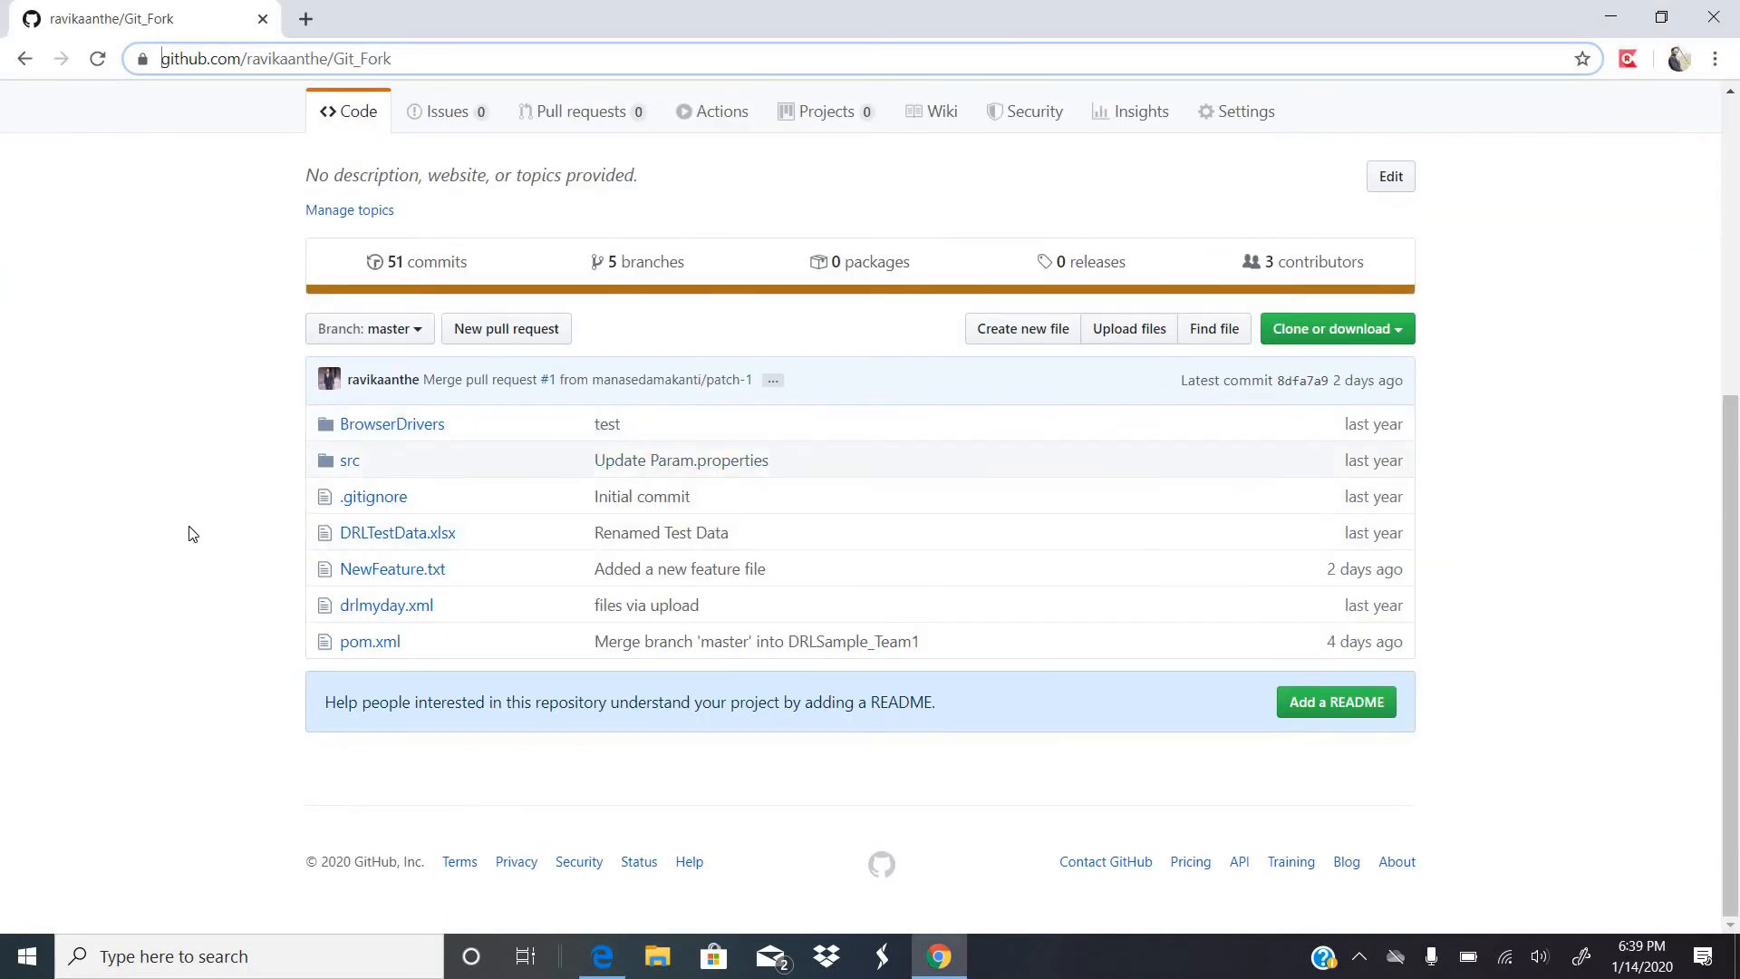
pyautogui.hotkey('alt', 'Tab')
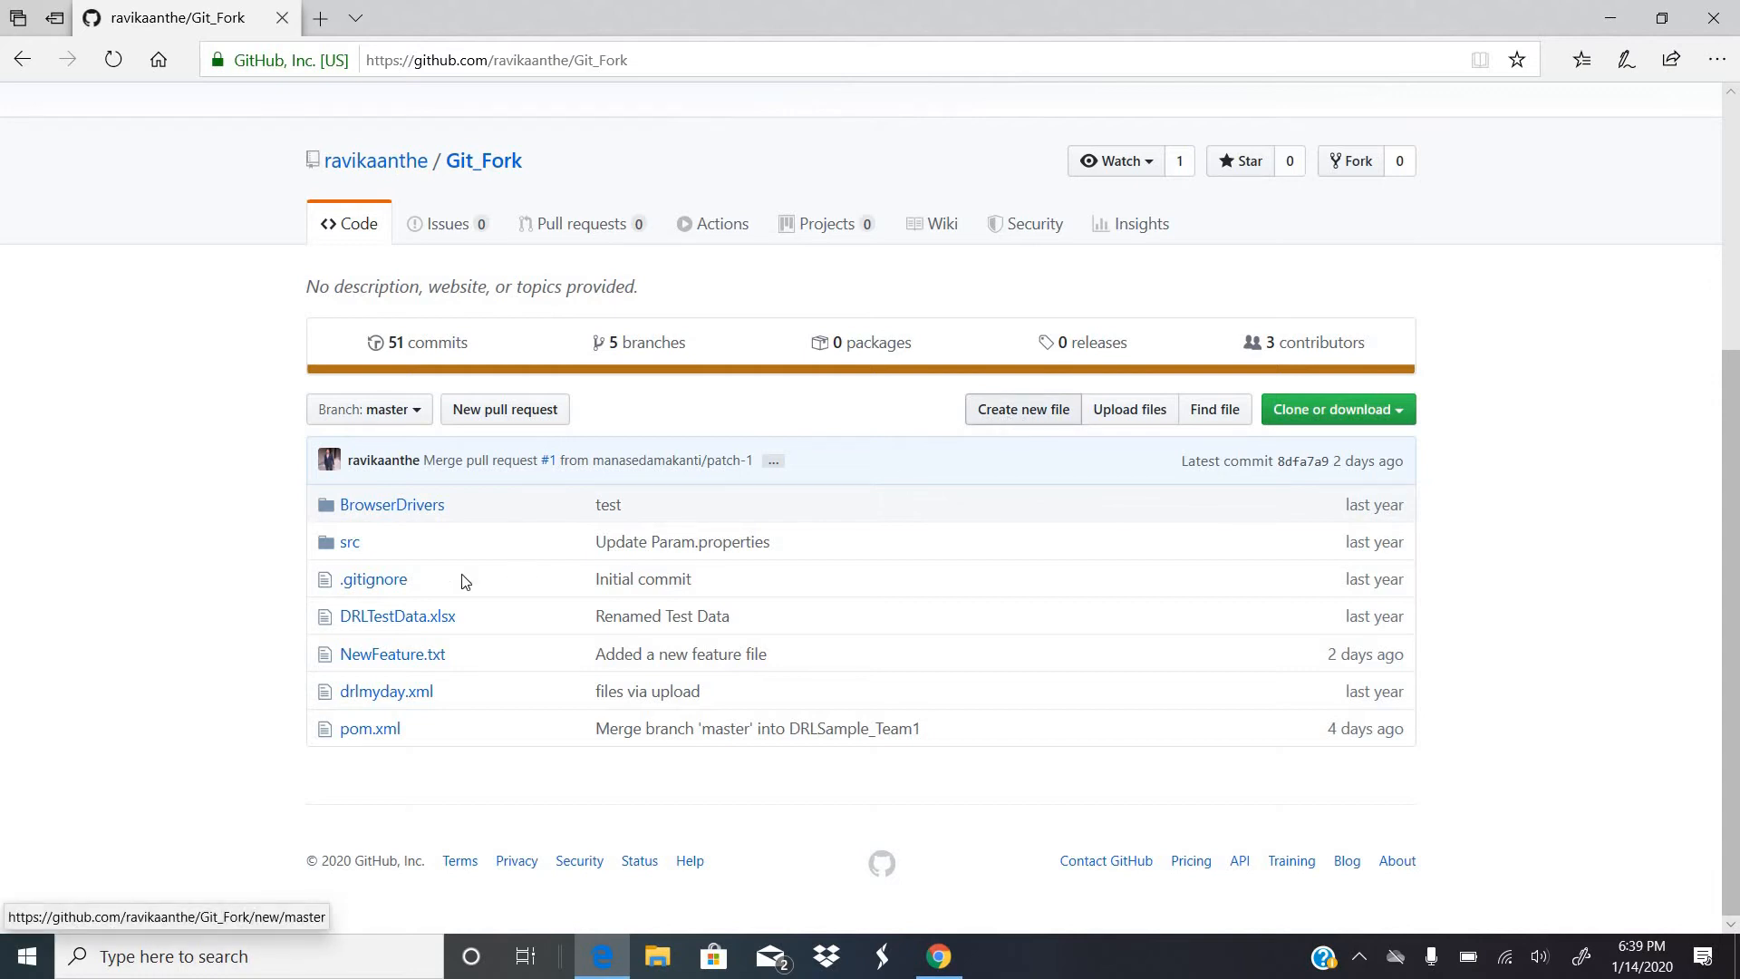
# Start a new file named NewFeature3.txt in Git_Fork and highlight the notice about the project being forked.
pyautogui.click(1031, 419)
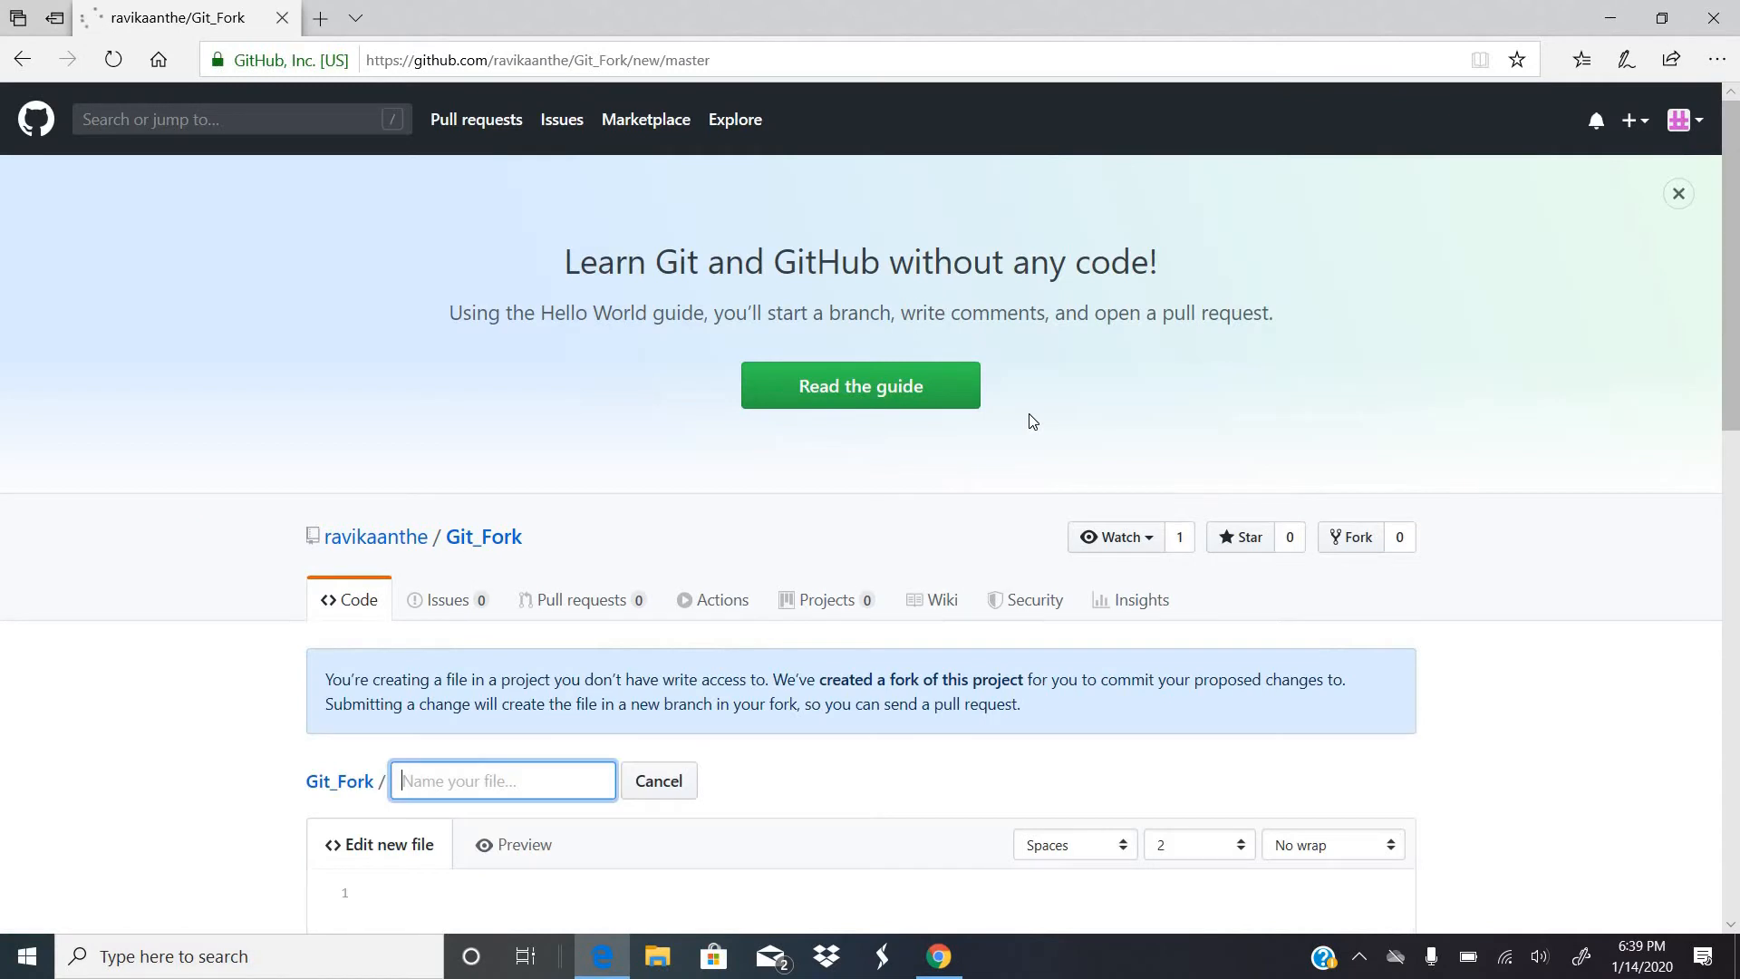
pyautogui.write('N')
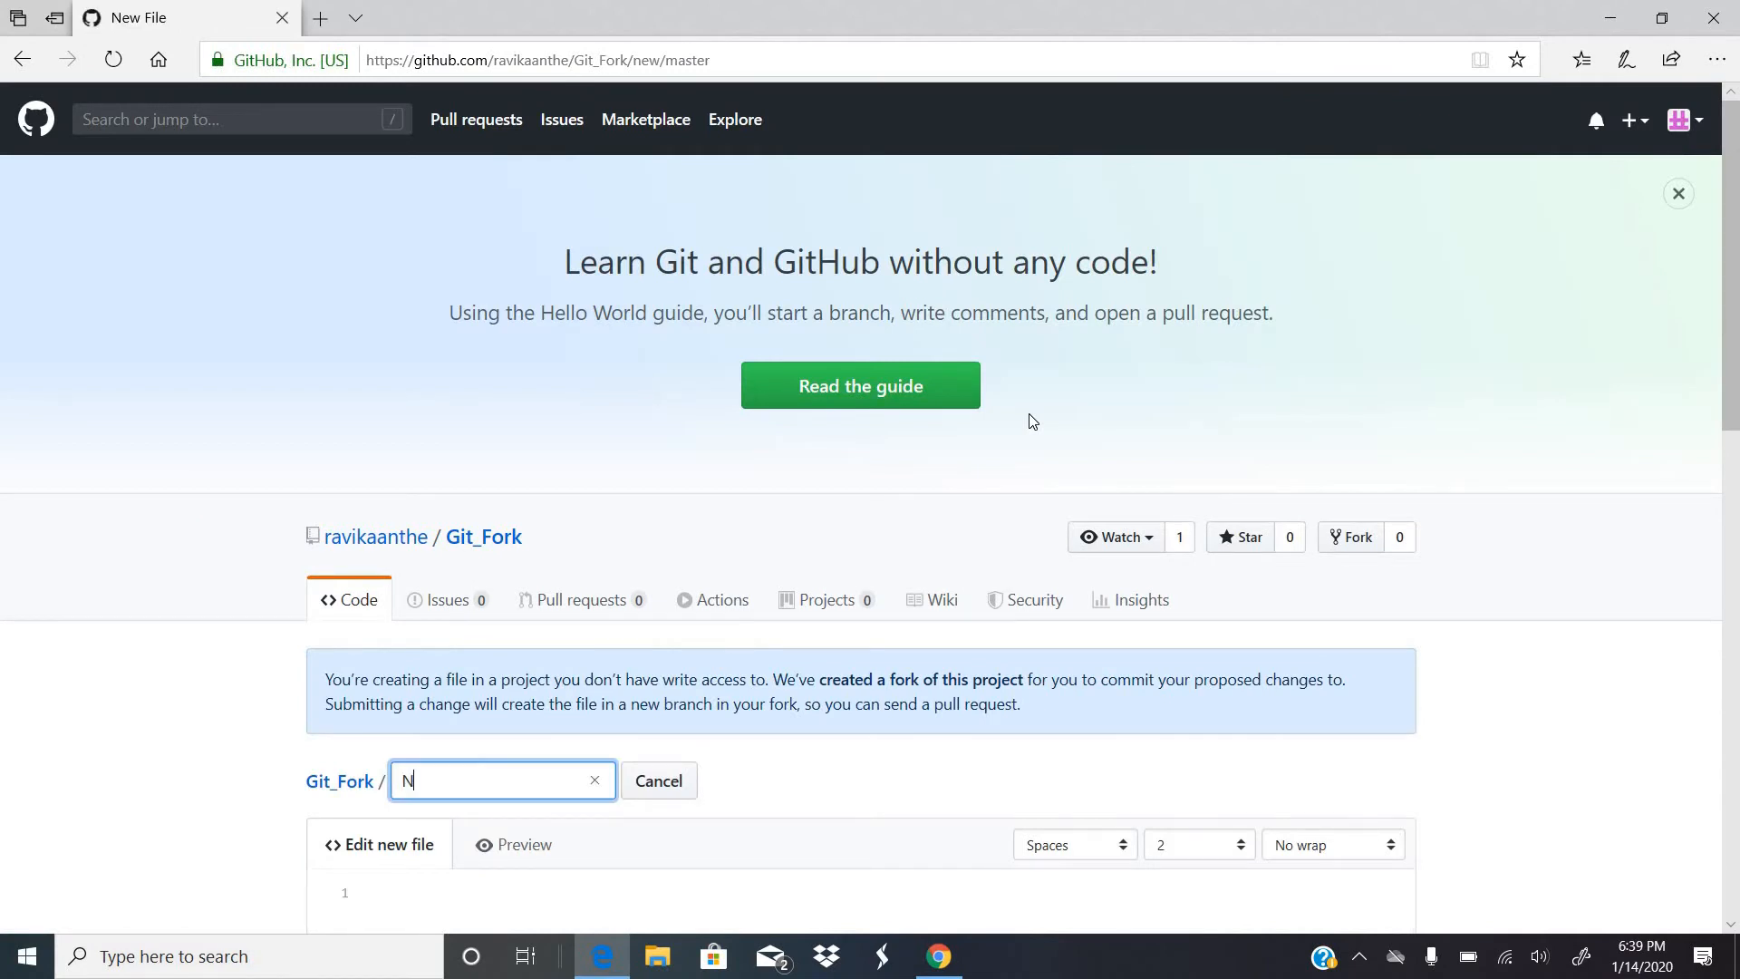
pyautogui.write('ewFeature3')
pyautogui.scroll(-2, 1734, 322)
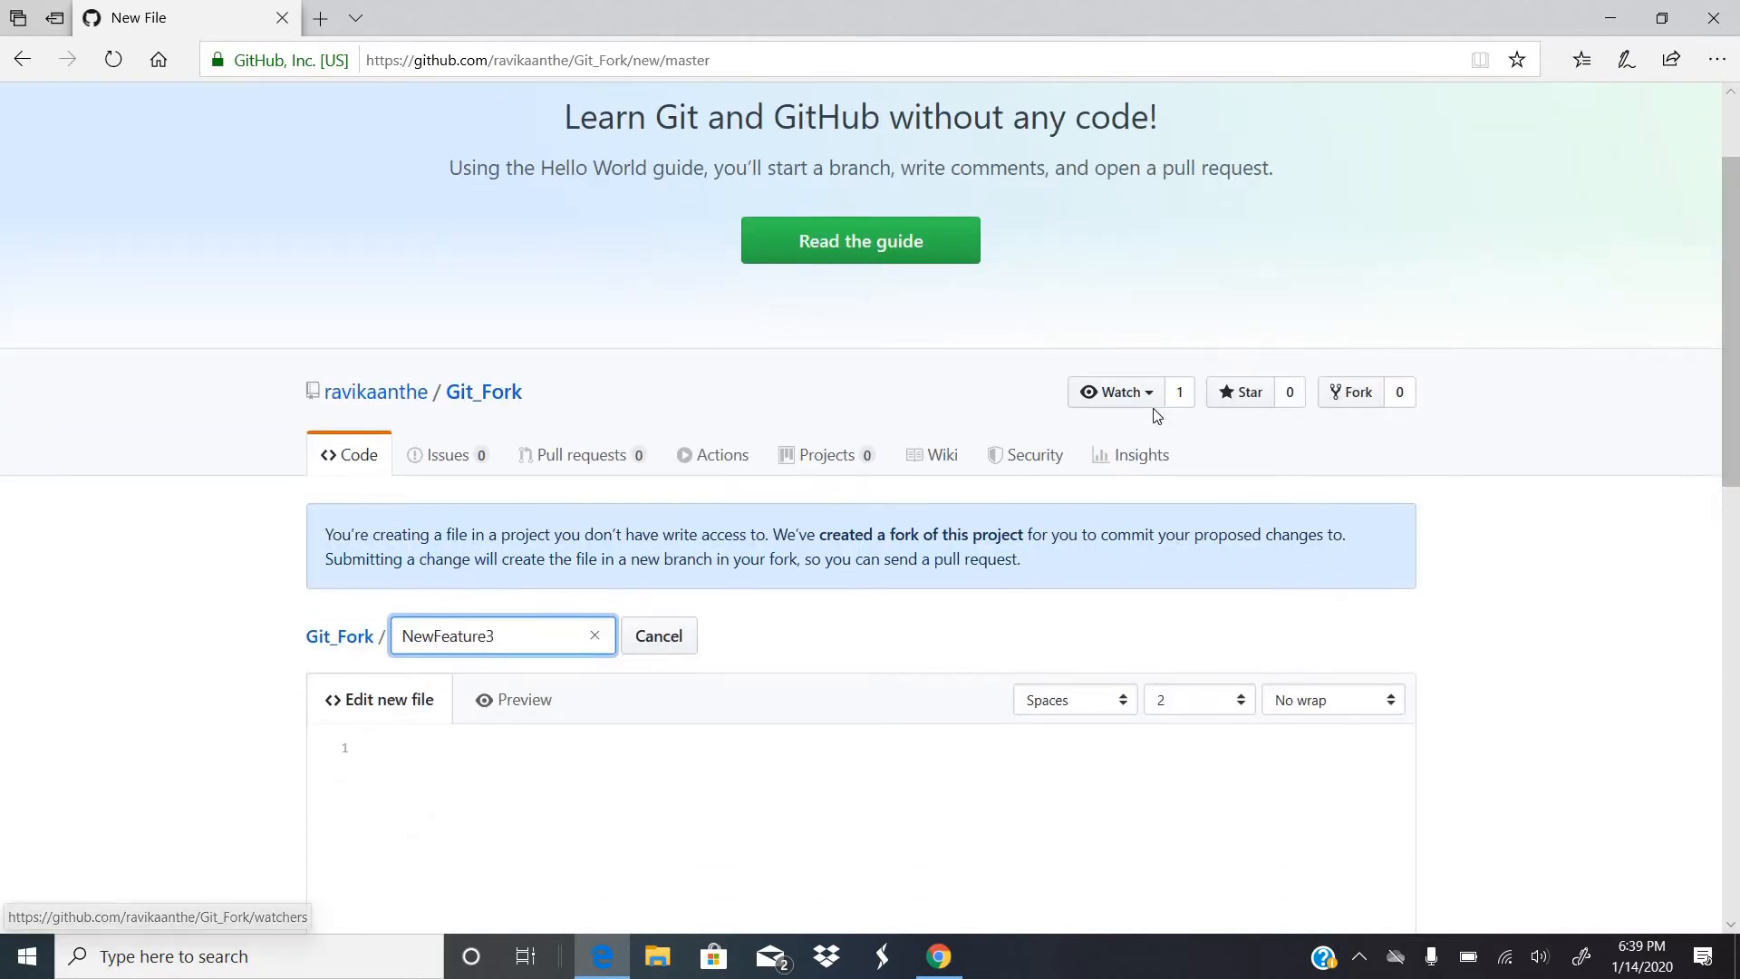
pyautogui.write('.txt')
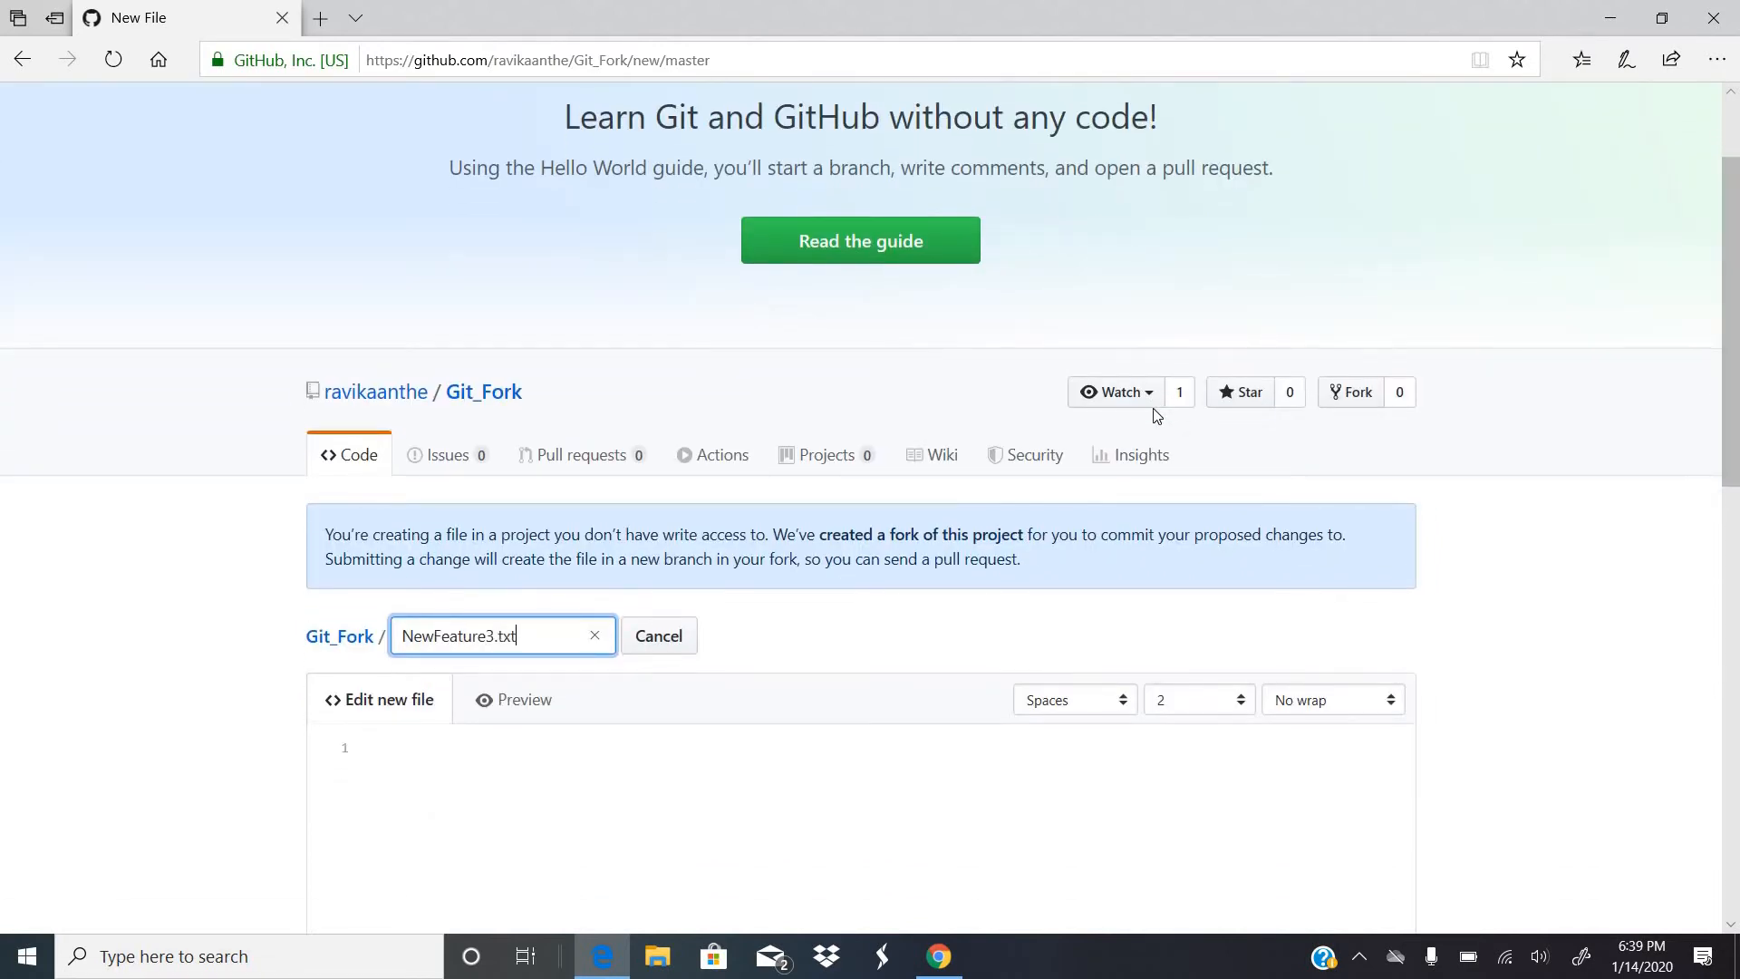
pyautogui.tripleClick(396, 538)
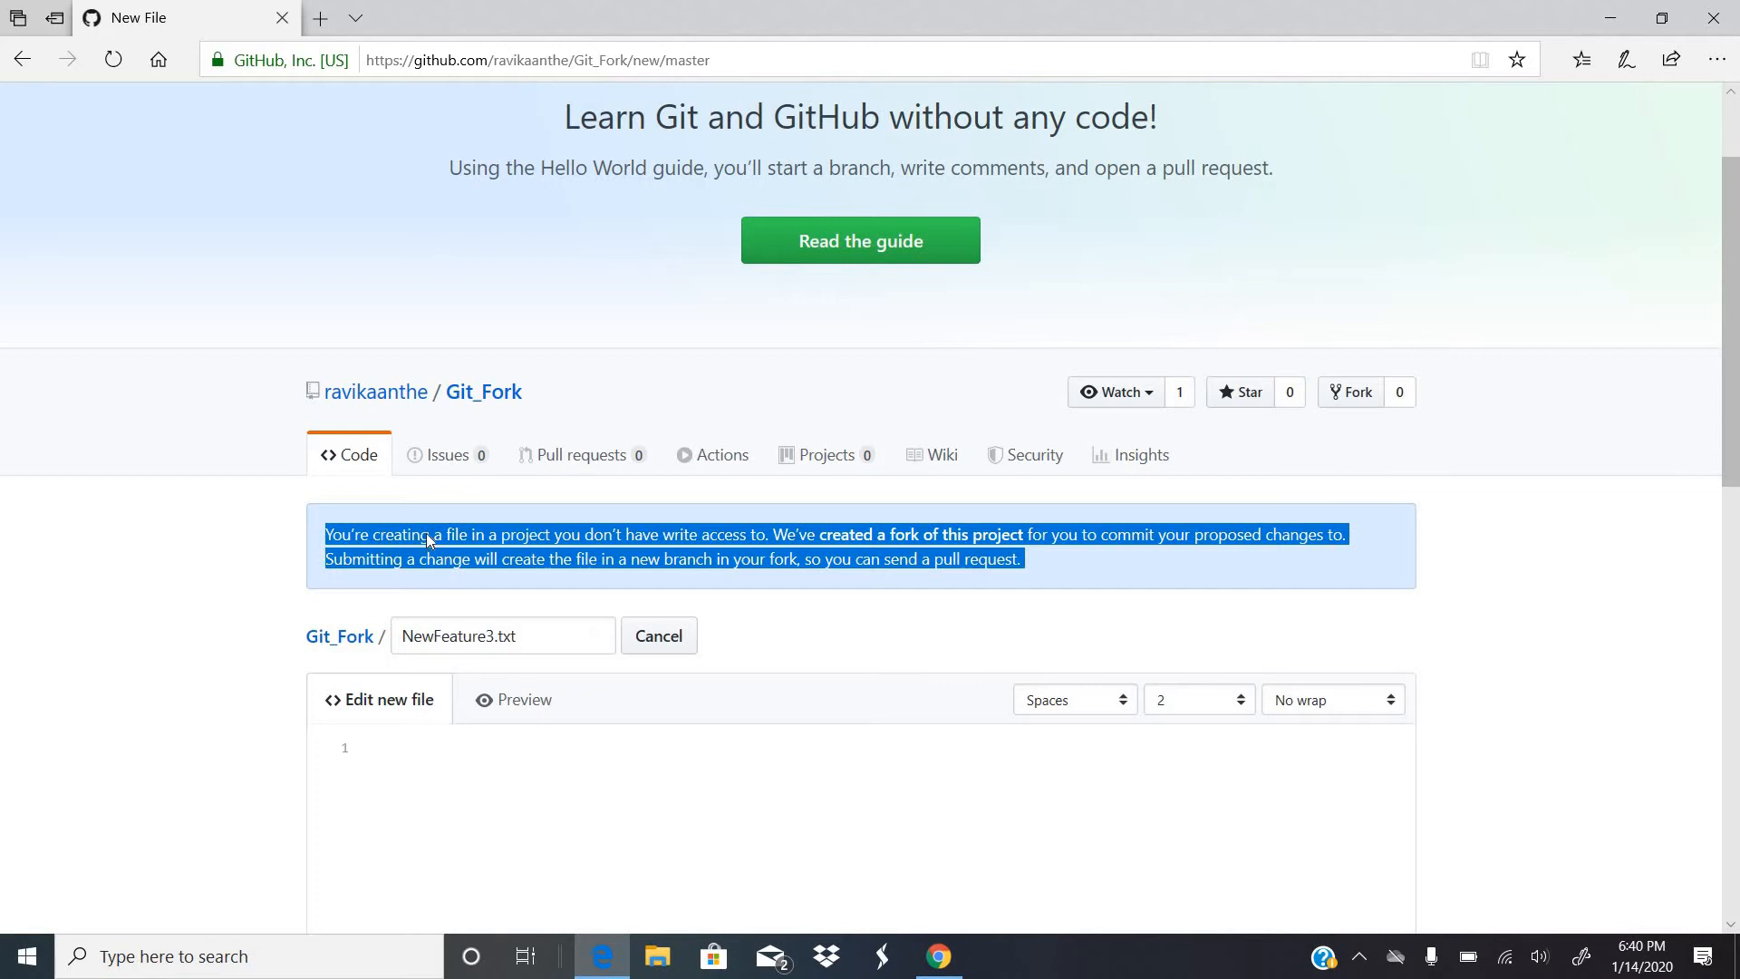
# Examine the notice about lacking write access, focusing on the words about the created fork.
pyautogui.click(643, 537)
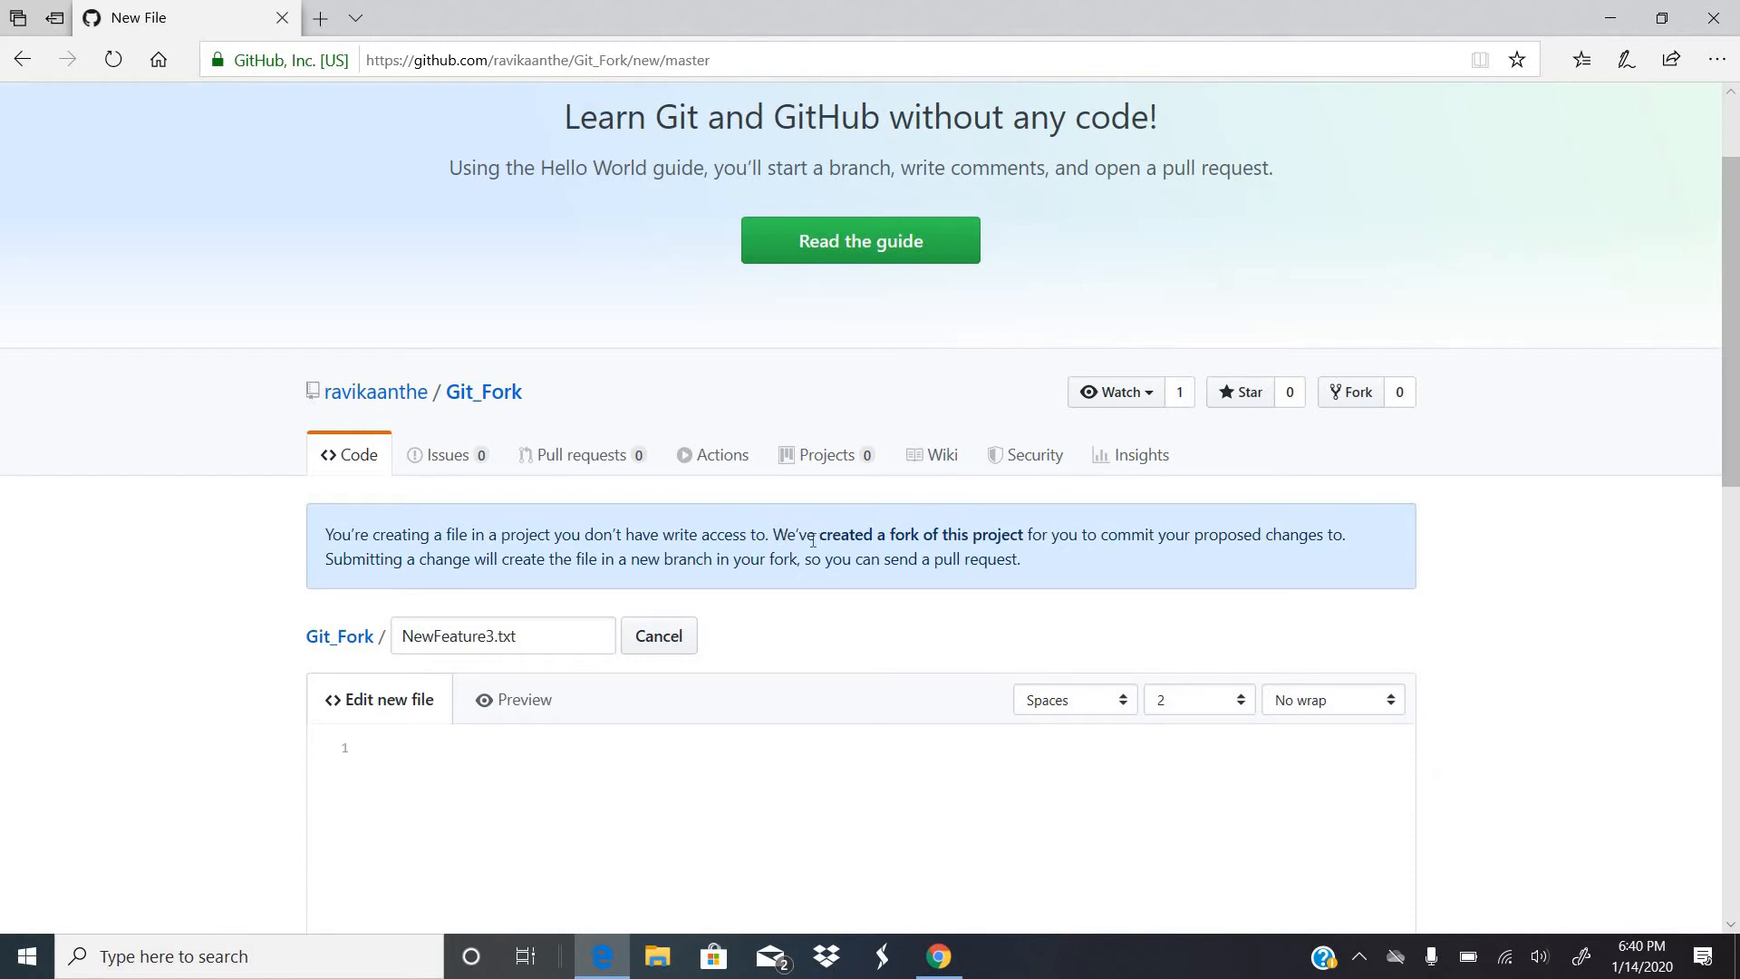
pyautogui.tripleClick(914, 534)
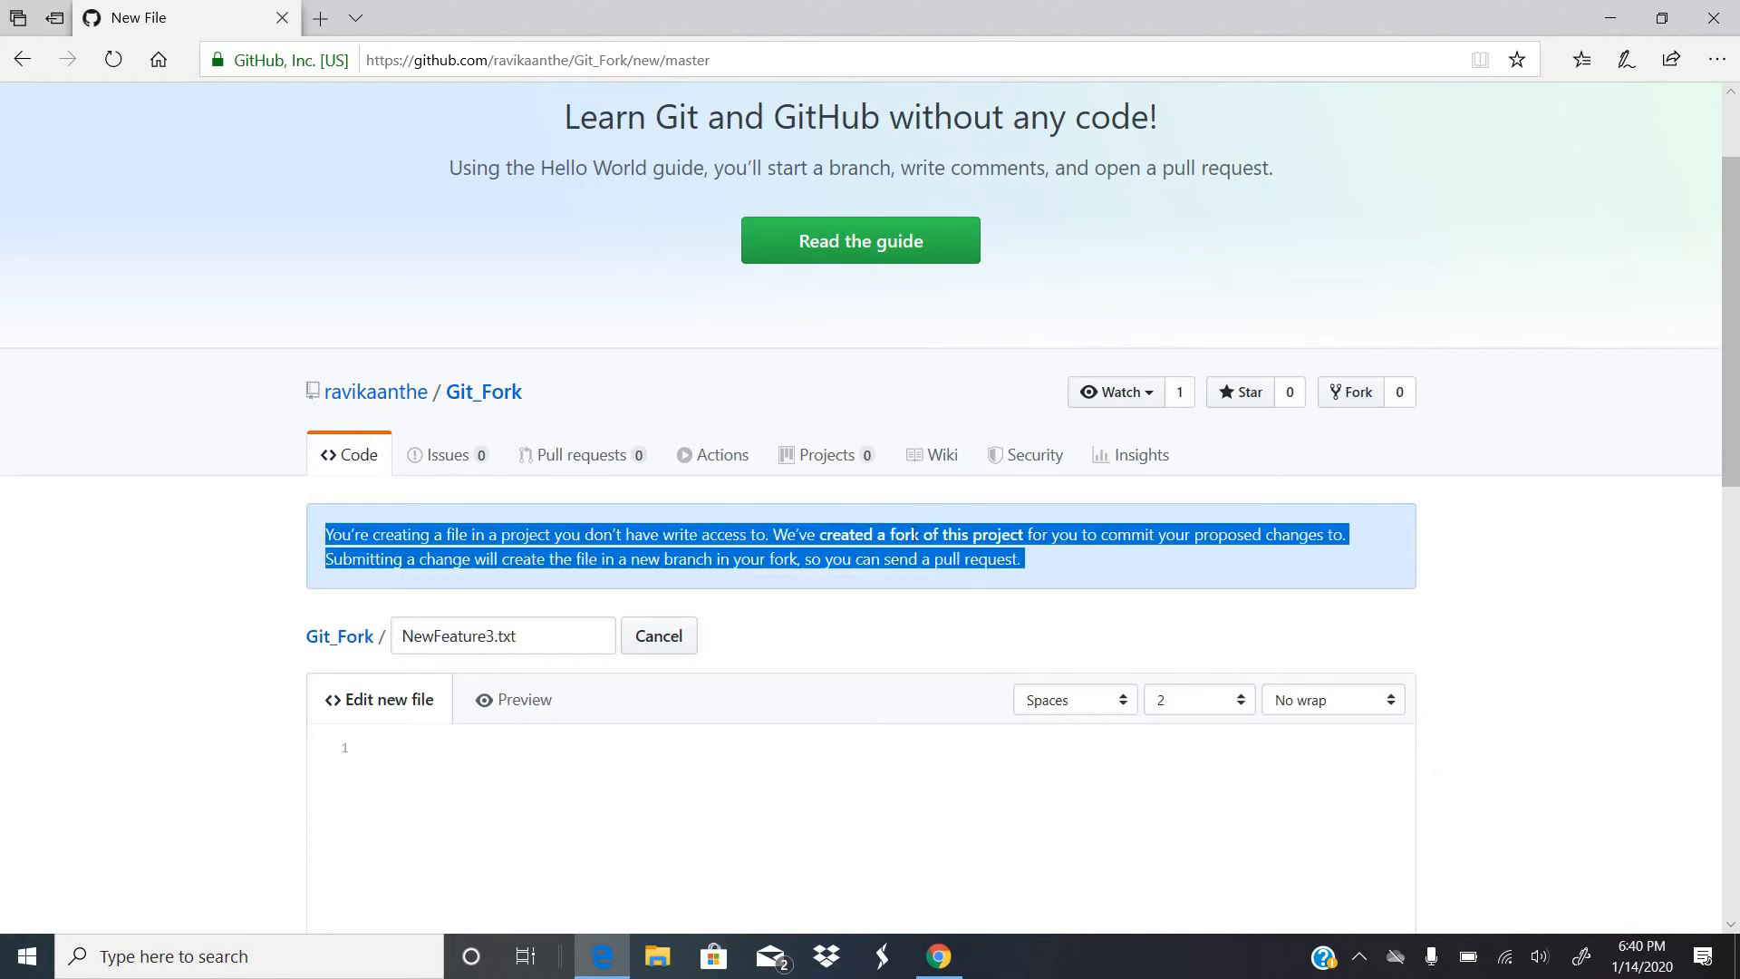
pyautogui.click(914, 534)
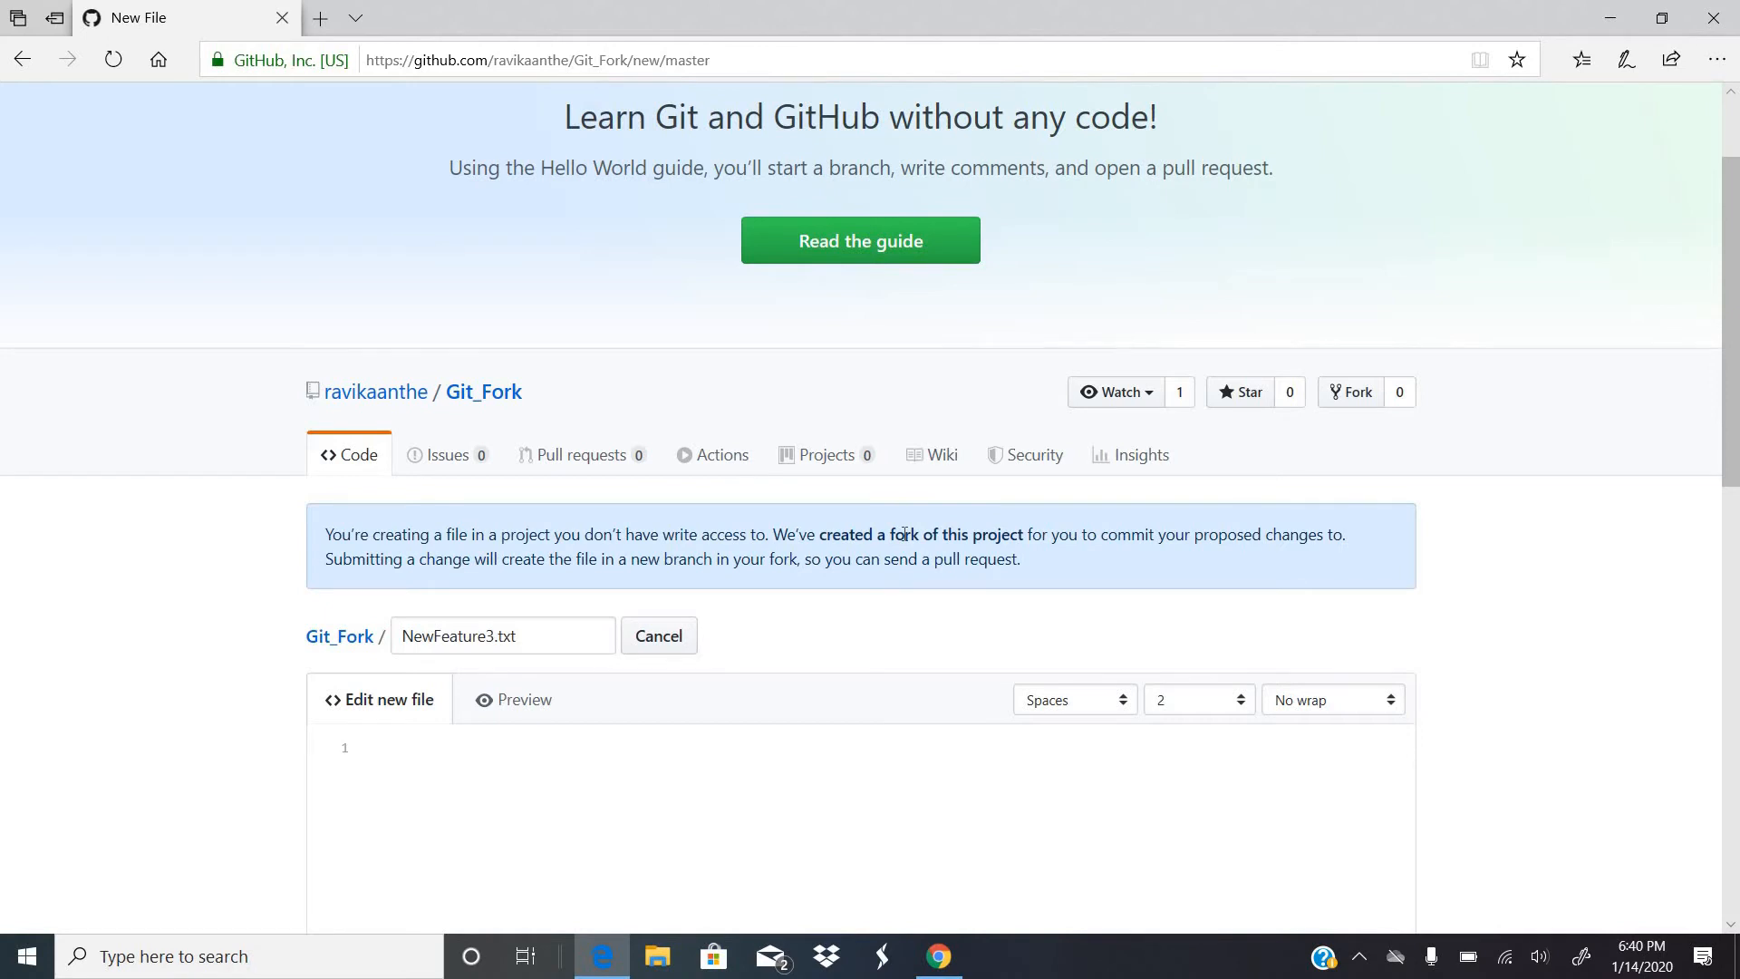
pyautogui.doubleClick(904, 534)
# Fill NewFeature3.txt with four lines: "Go to url", "enter username", "enter password" and "click on login button".
pyautogui.click(572, 639)
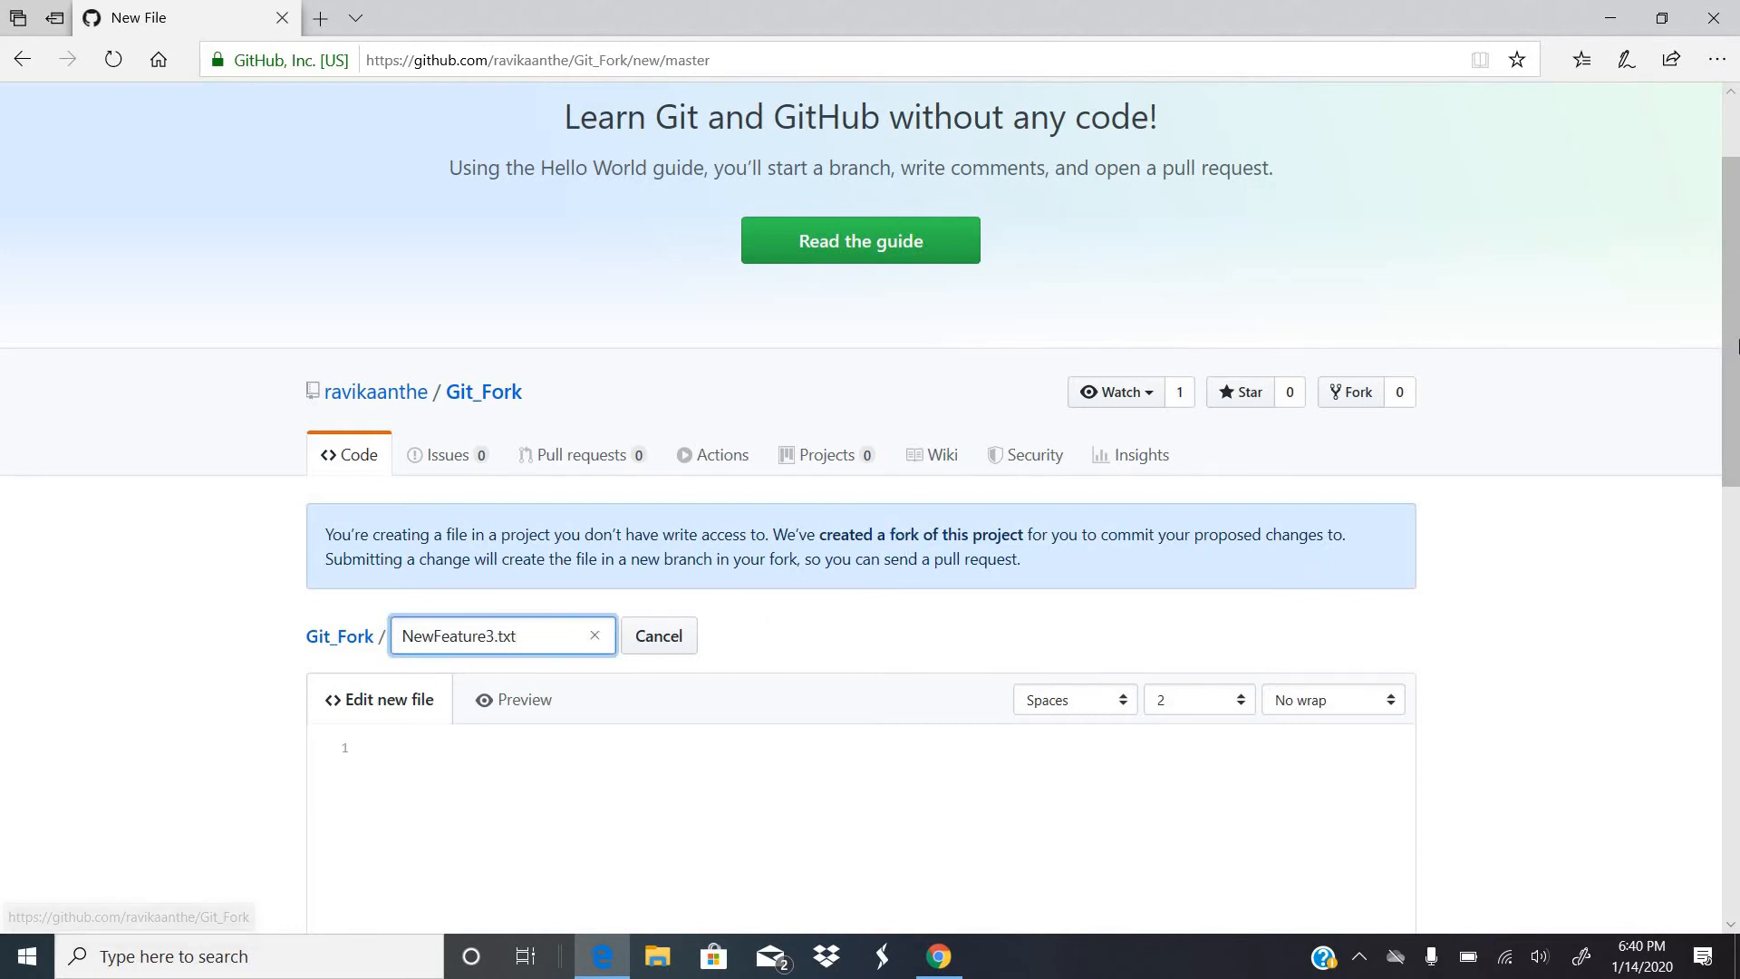
pyautogui.scroll(-3, 1700, 435)
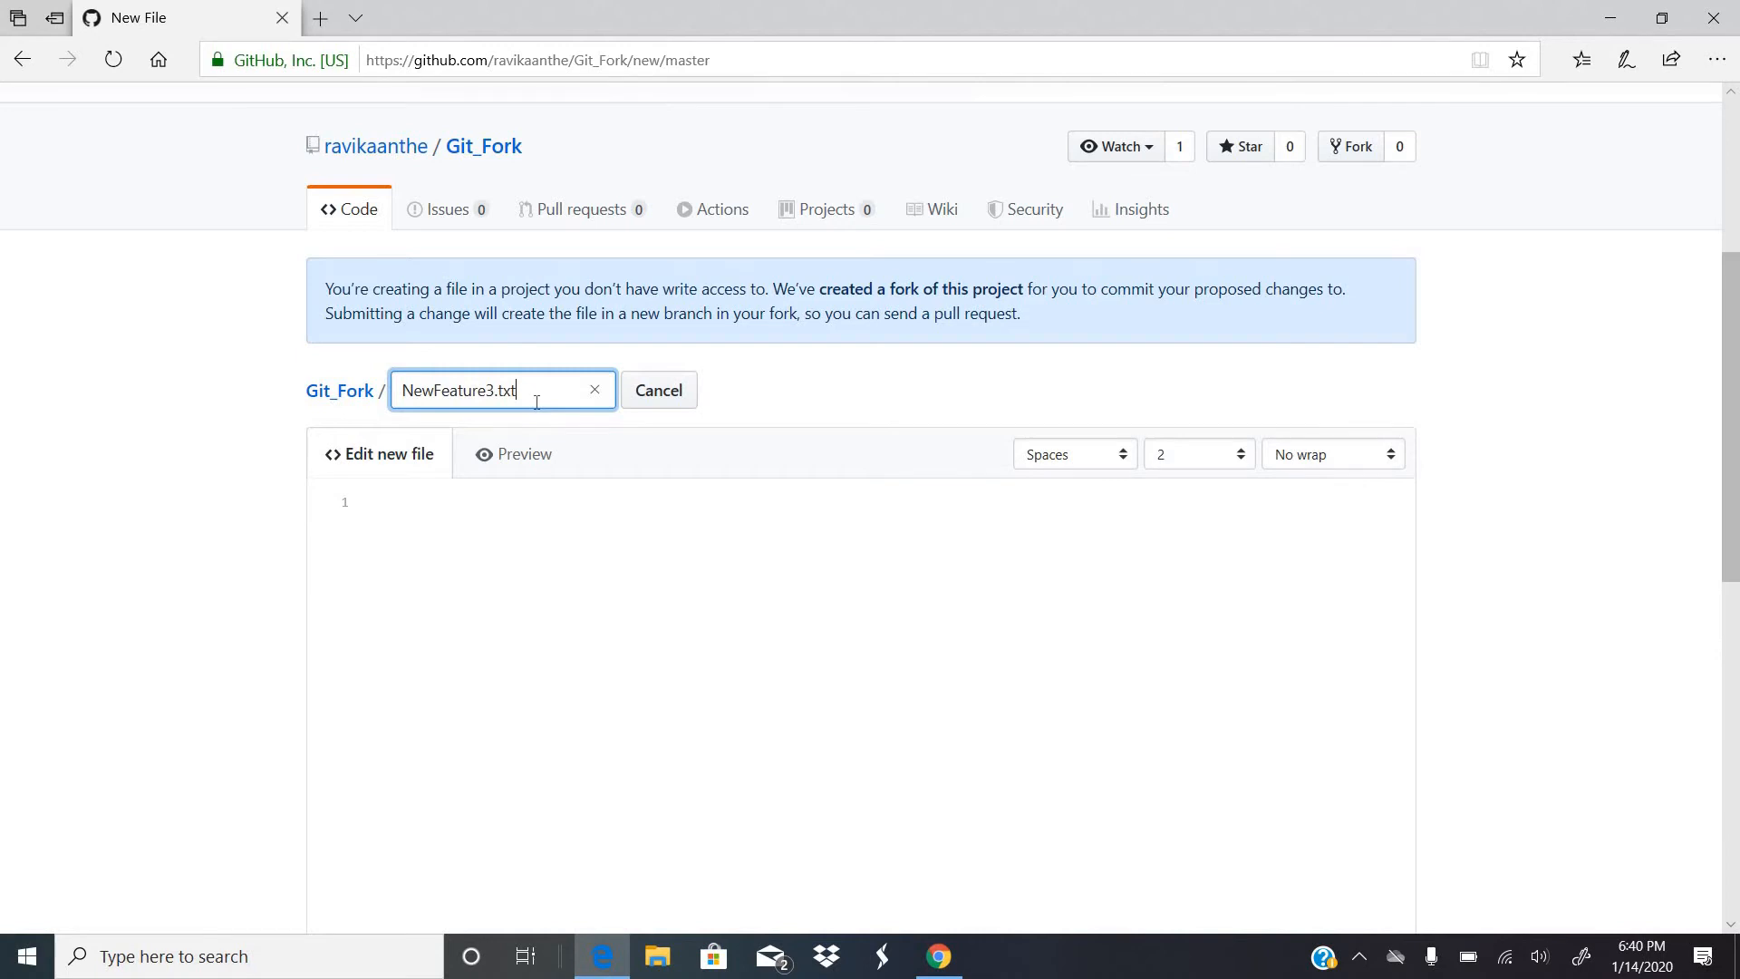
pyautogui.click(470, 516)
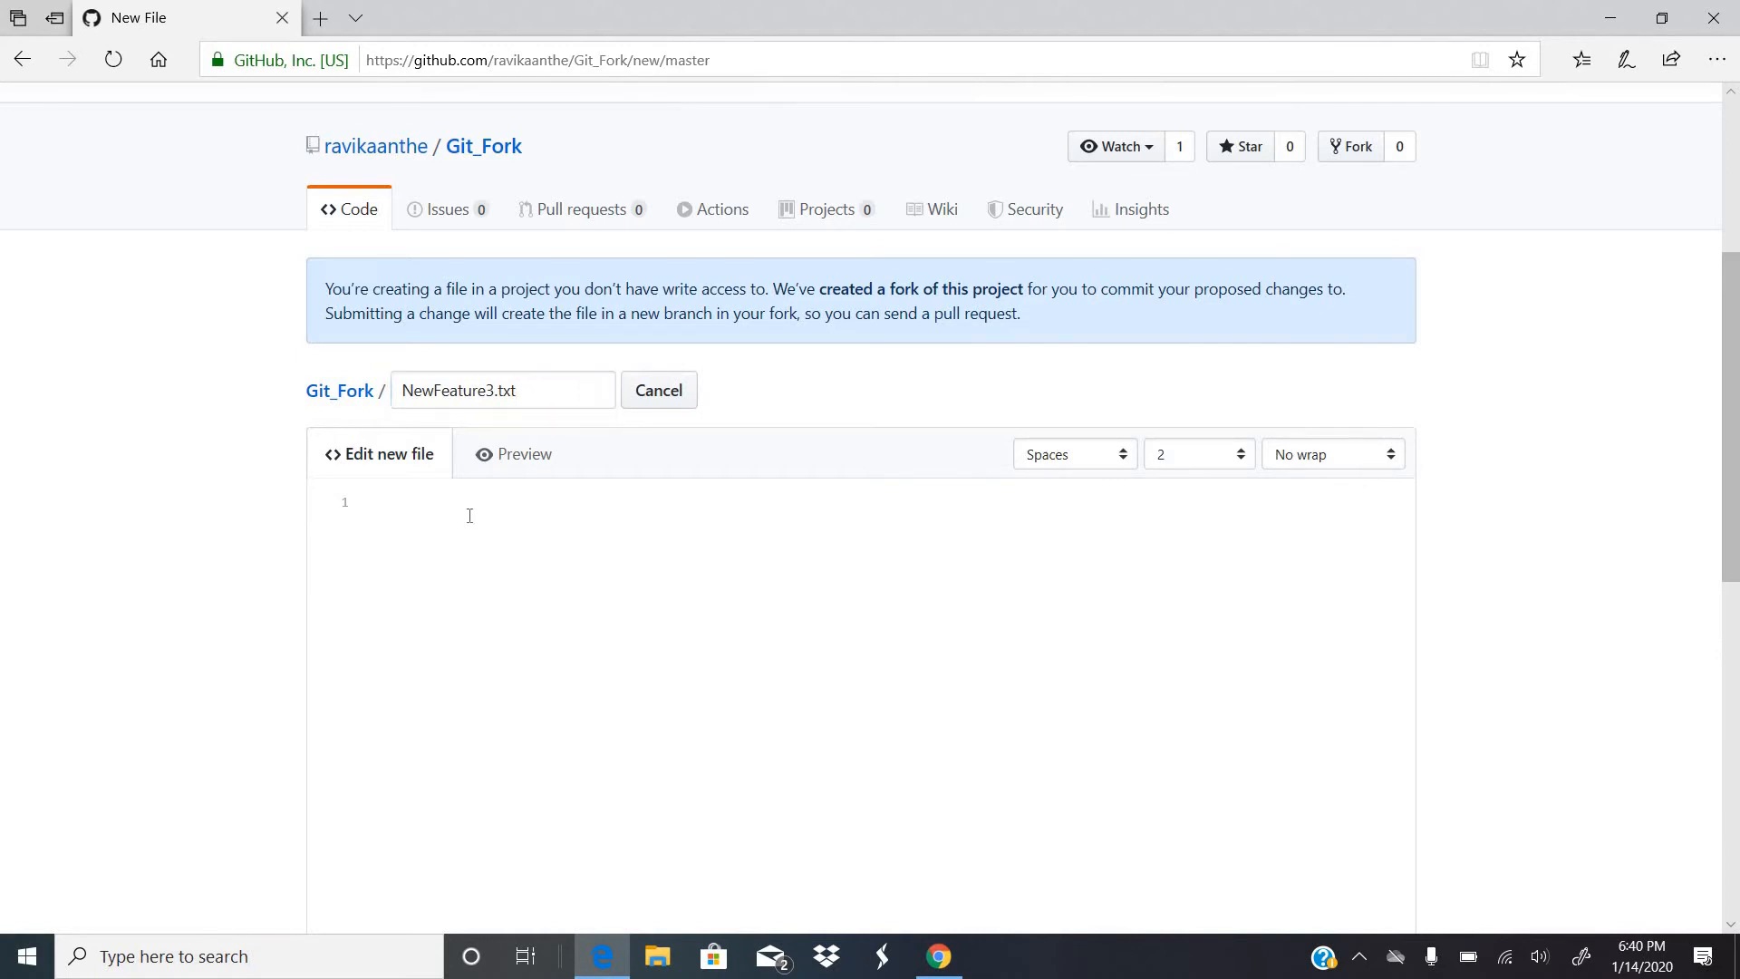
pyautogui.write('G')
pyautogui.write('o ')
pyautogui.write('to ')
pyautogui.write('url ')
pyautogui.write('enter username')
pyautogui.press('Return')
pyautogui.write('enter password')
pyautogui.press('Return')
pyautogui.write('click on l')
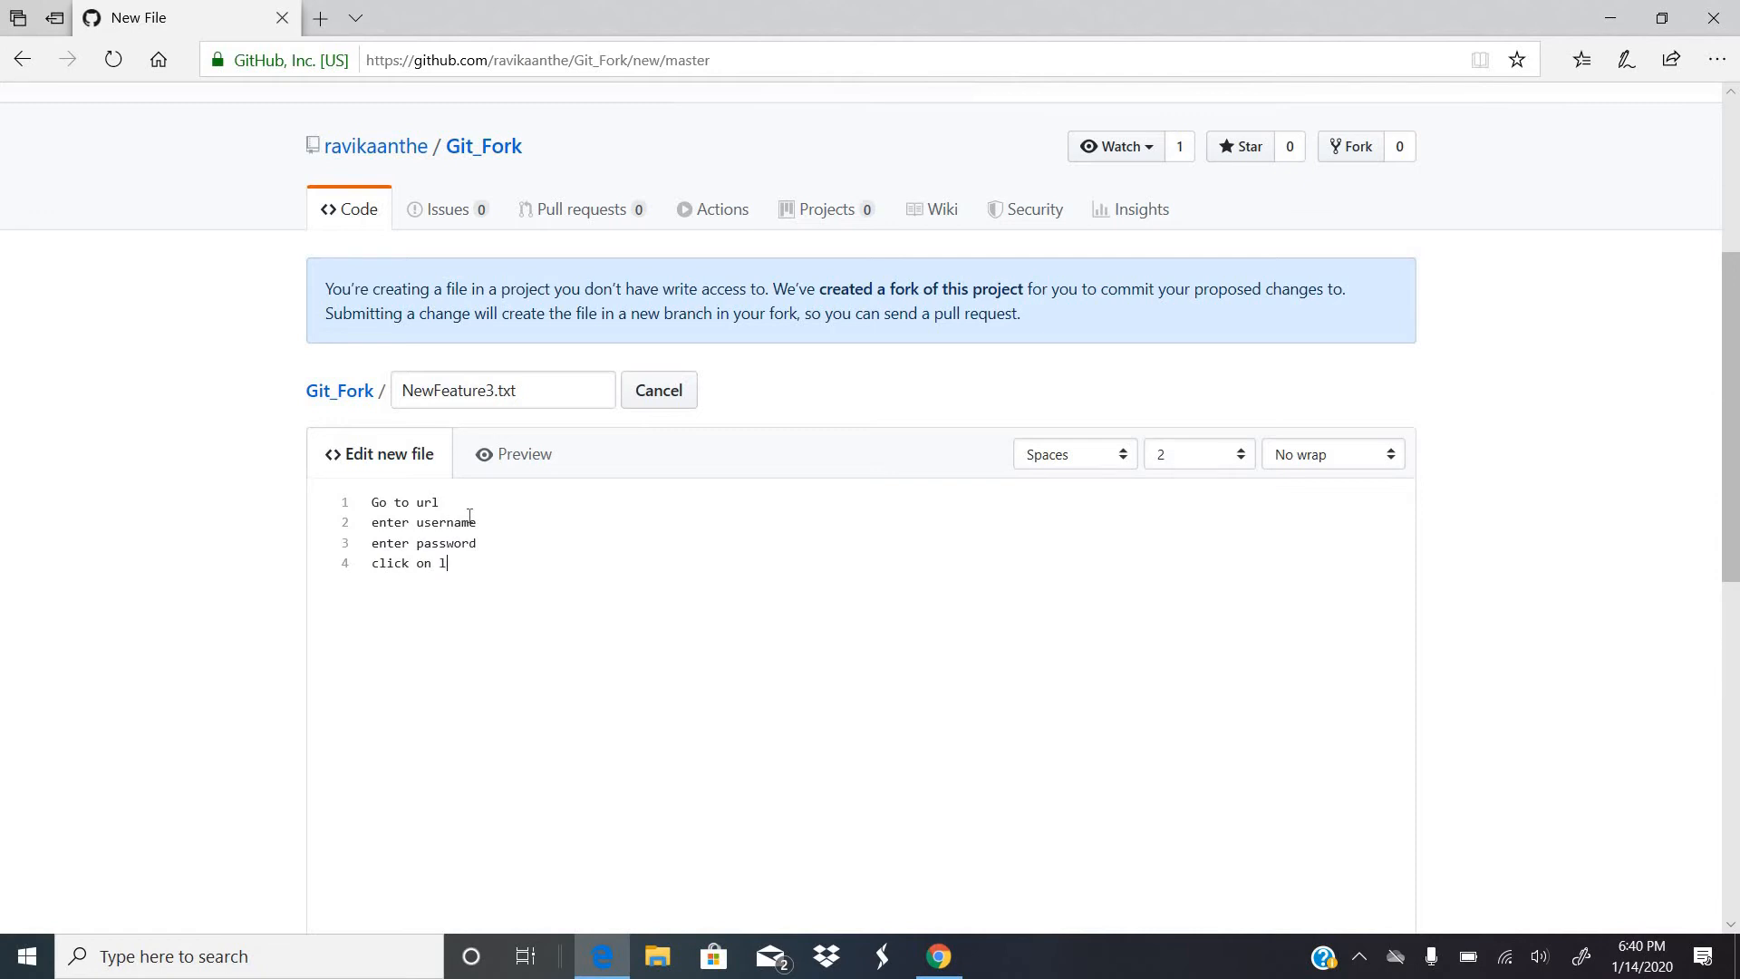
pyautogui.write('ogin button')
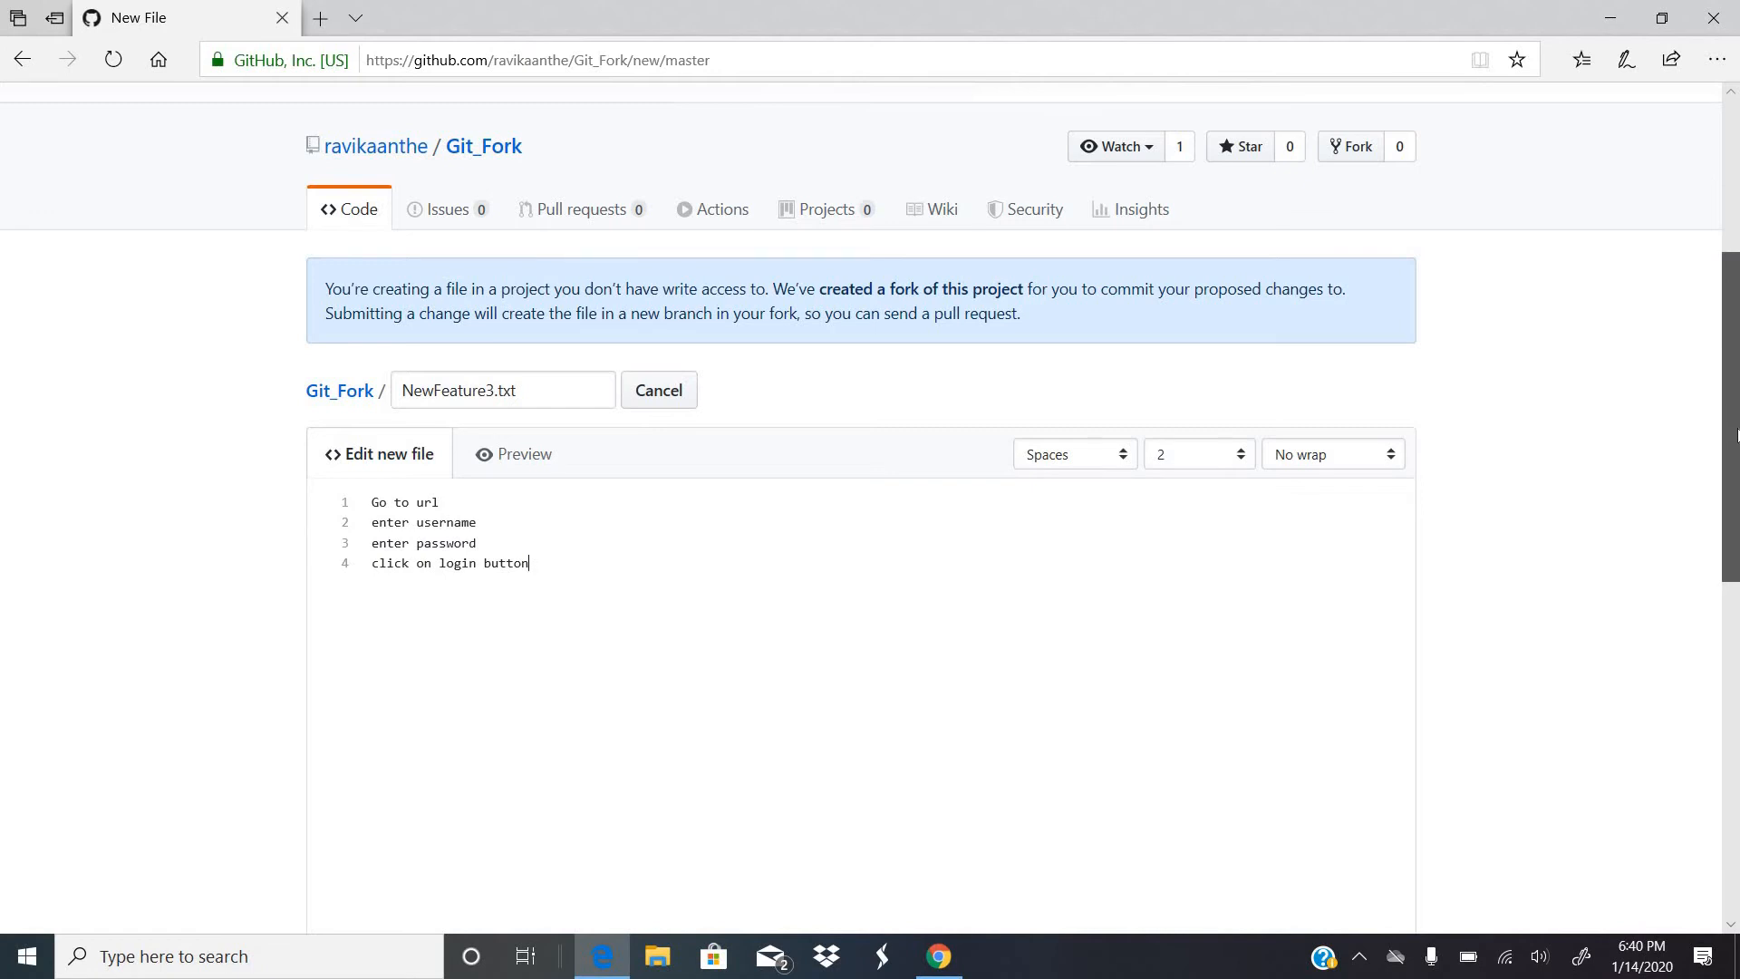
# Propose the new file with the commit message "added a new feature file 3".
pyautogui.scroll(-4, 1736, 419)
pyautogui.scroll(-5, 1720, 637)
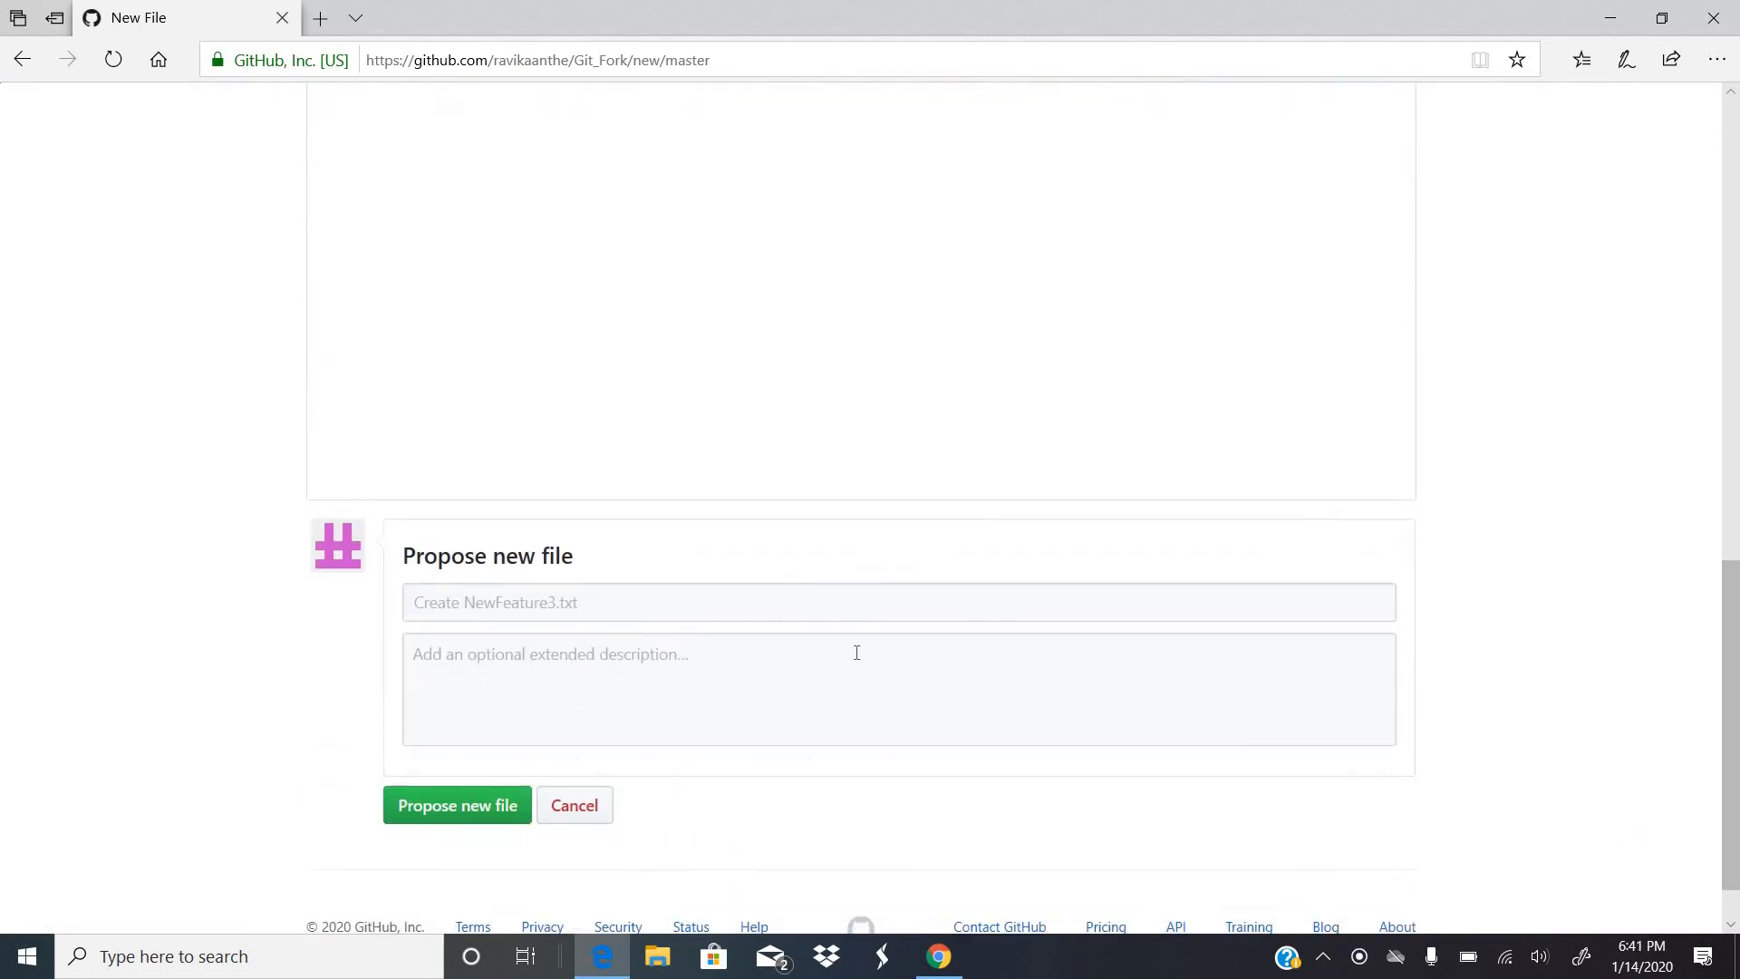
pyautogui.click(825, 604)
pyautogui.write('added')
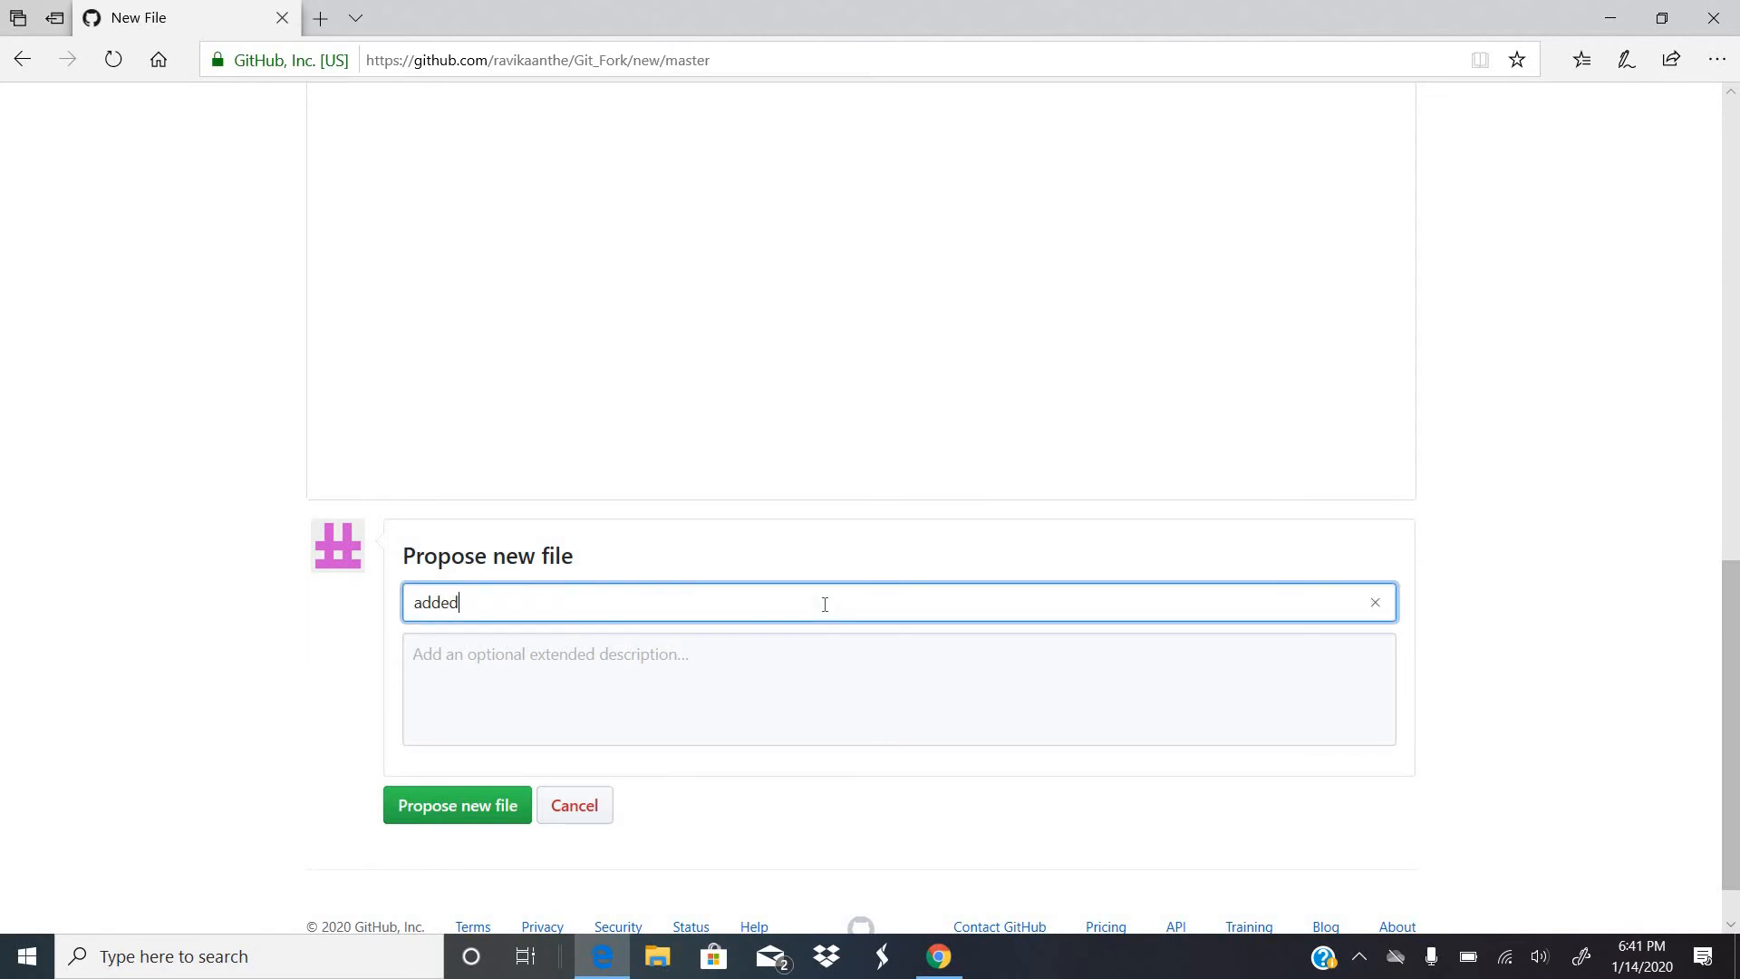
pyautogui.write(' a new feature file 3')
pyautogui.scroll(5, 1736, 396)
pyautogui.scroll(-4, 1682, 574)
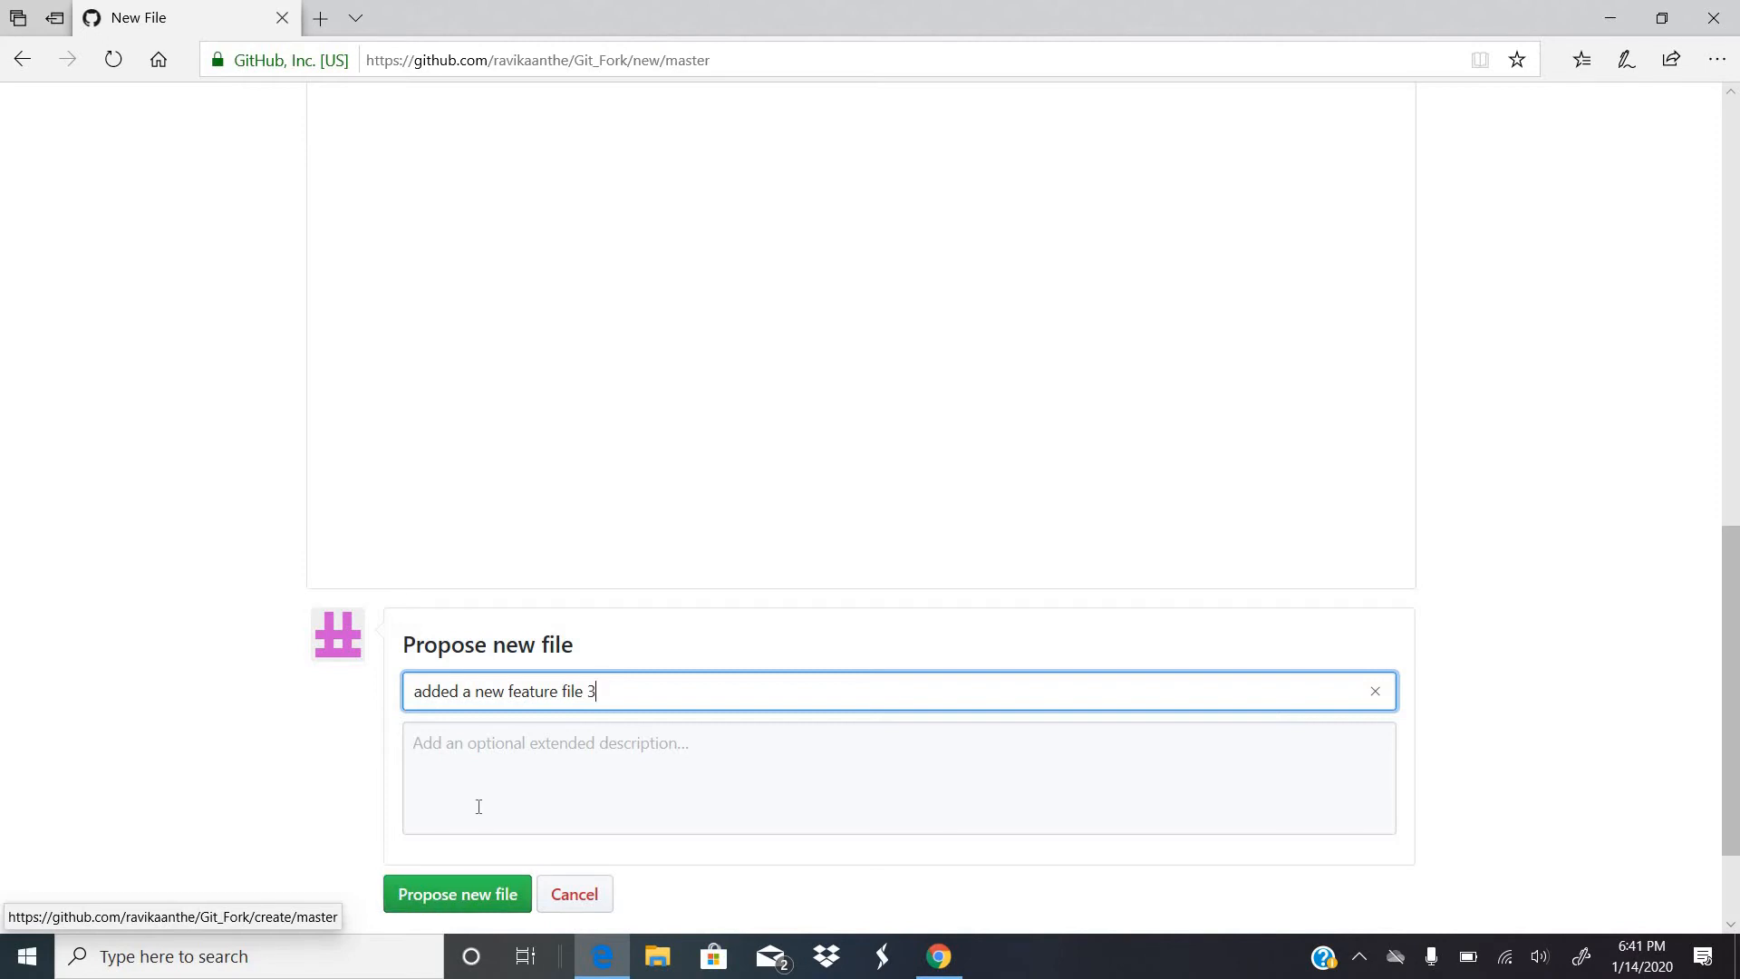
pyautogui.click(441, 894)
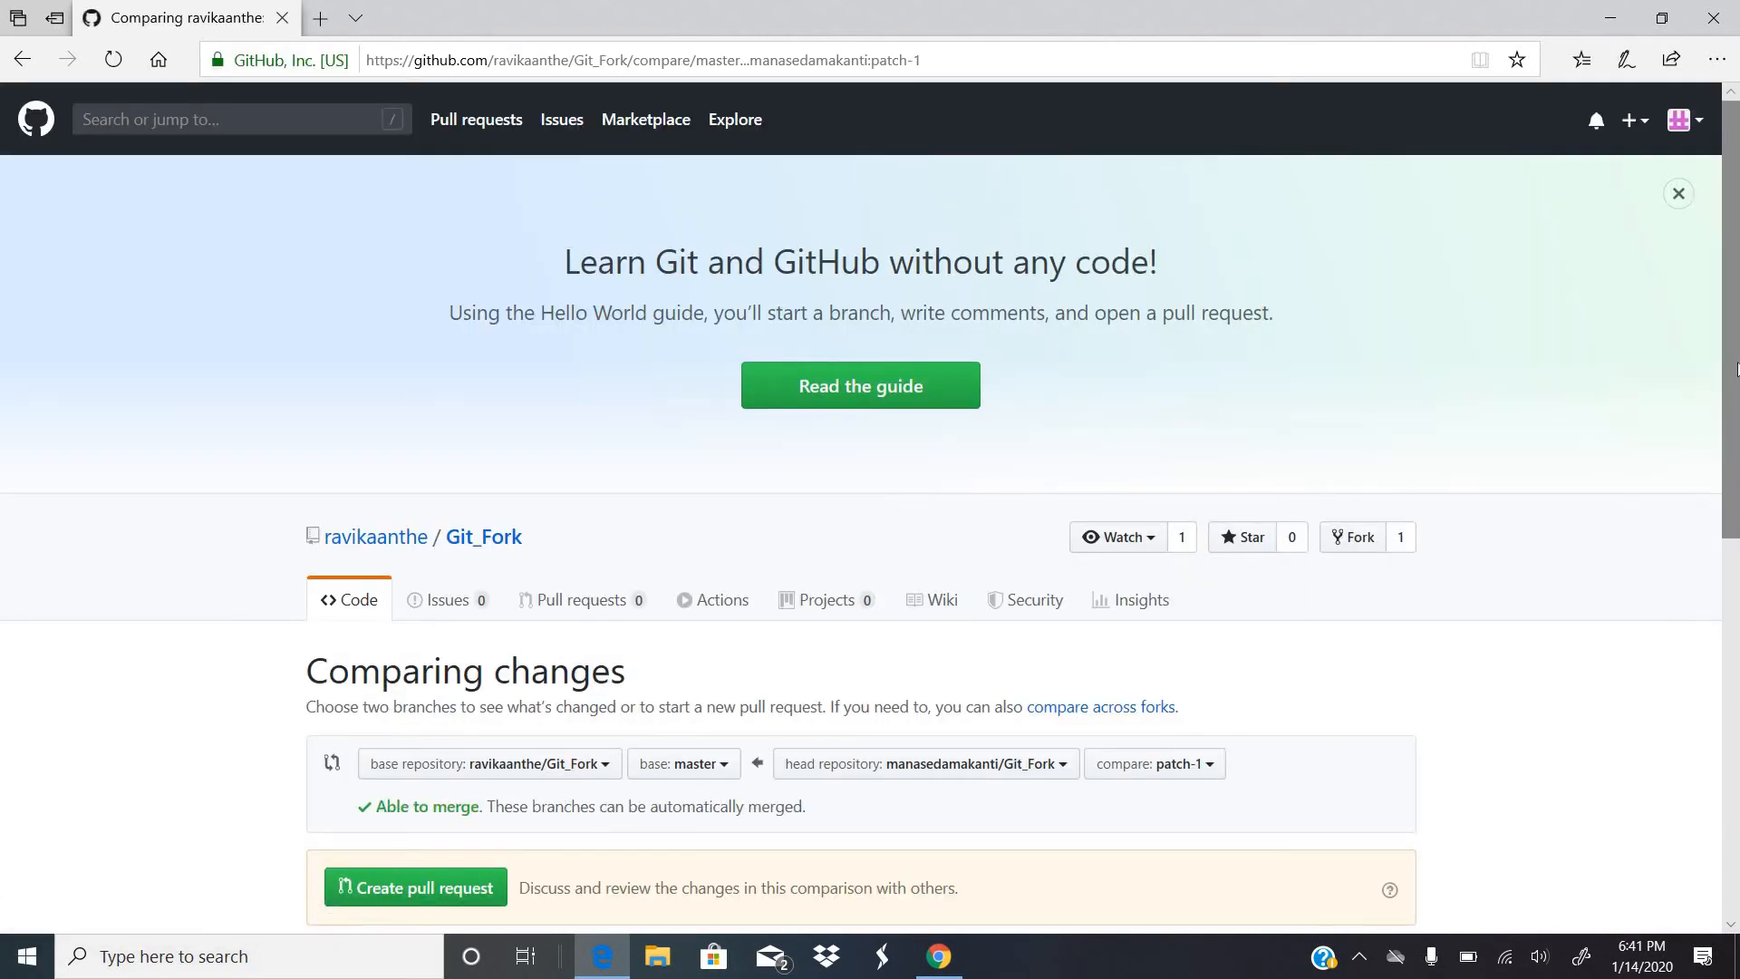
# Review the comparison between the original master branch and the fork's patch-1 branch, including the lines added in NewFeature3.txt.
pyautogui.moveTo(1727, 440); pyautogui.dragTo(1707, 578)
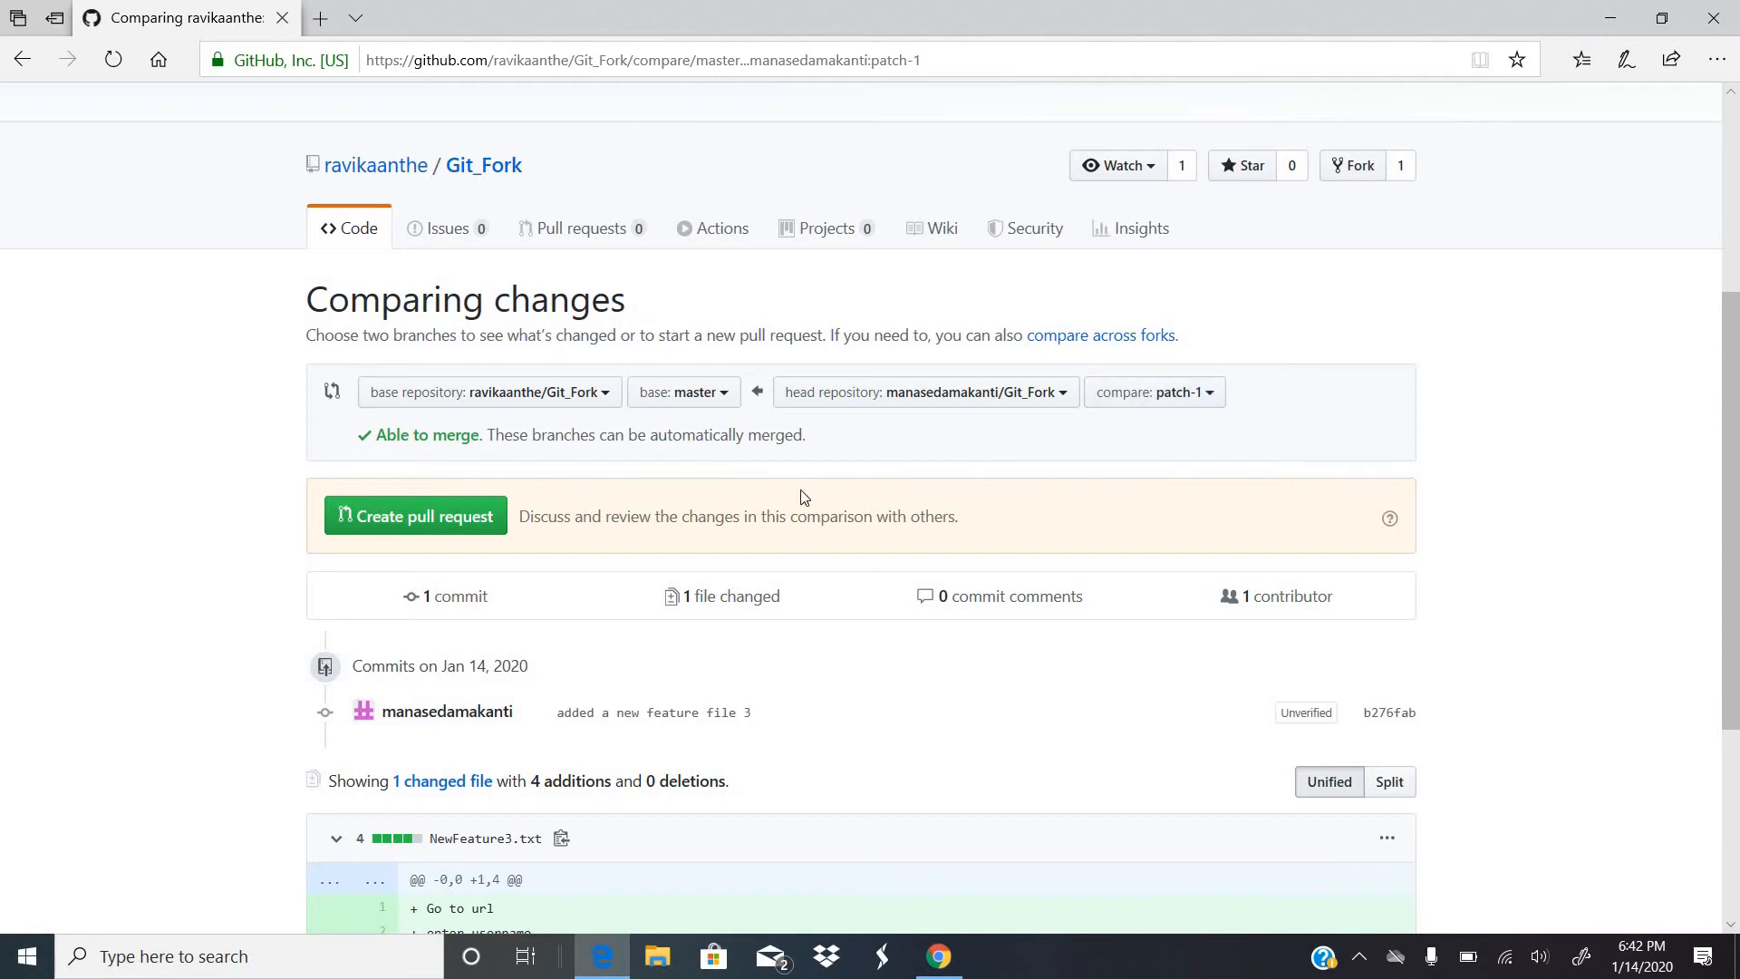
pyautogui.click(1214, 397)
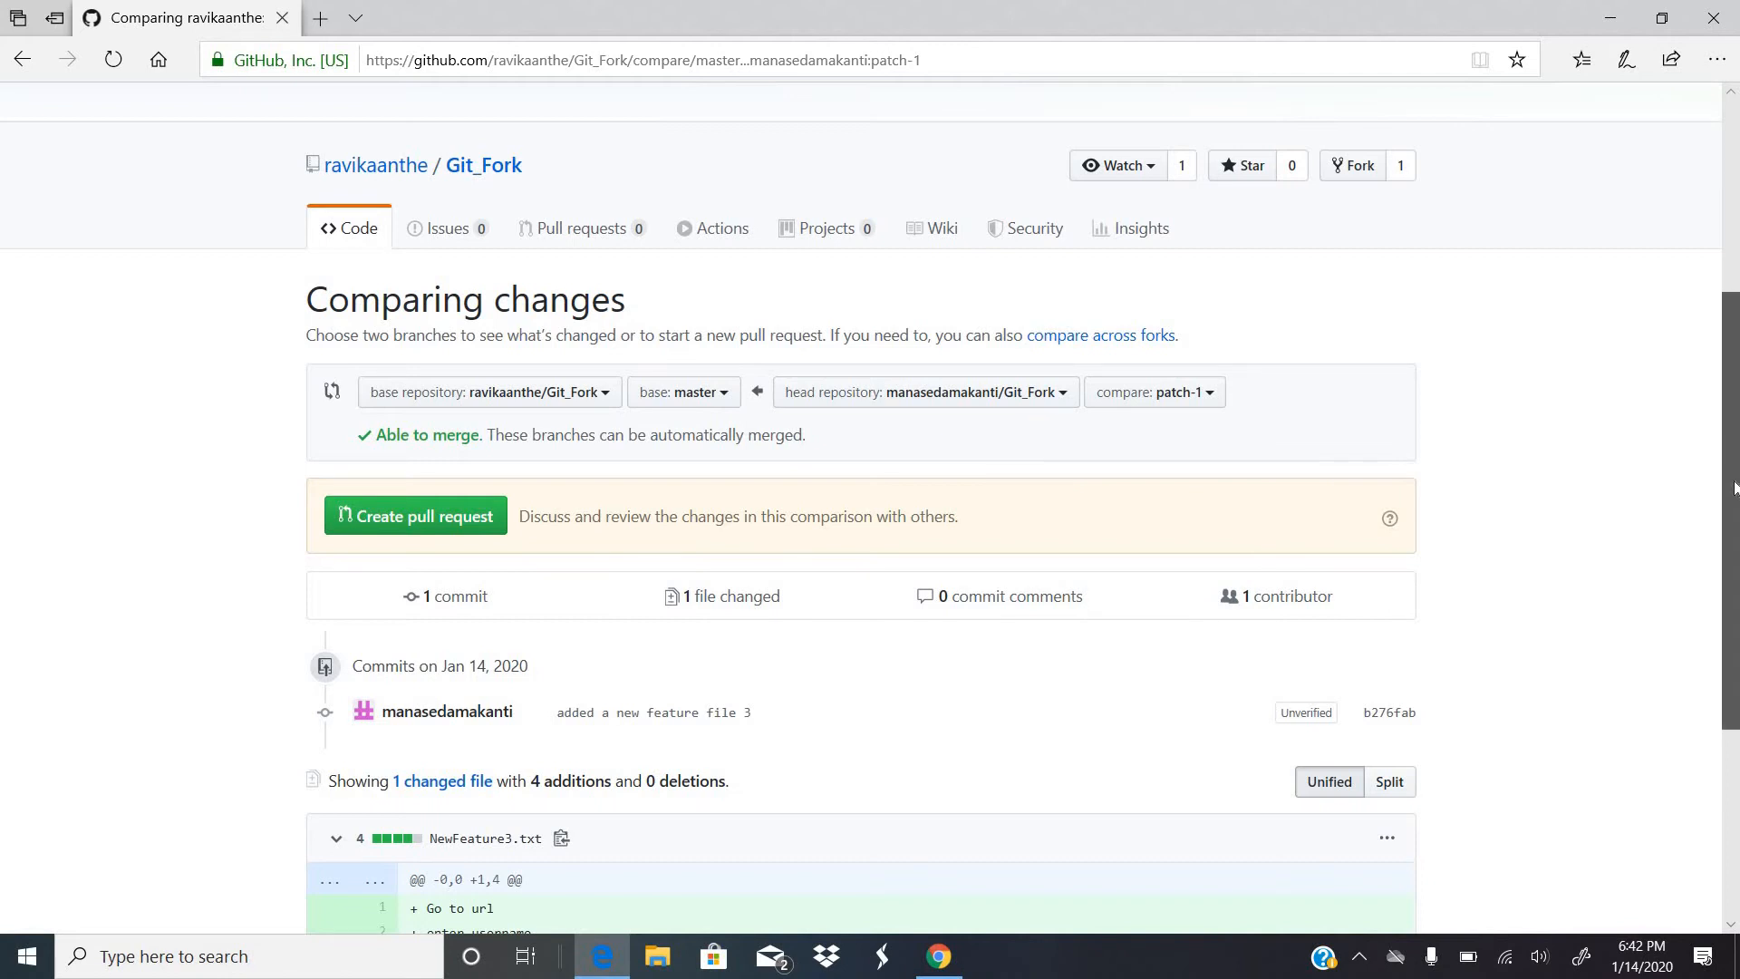
pyautogui.scroll(-2, 1736, 408)
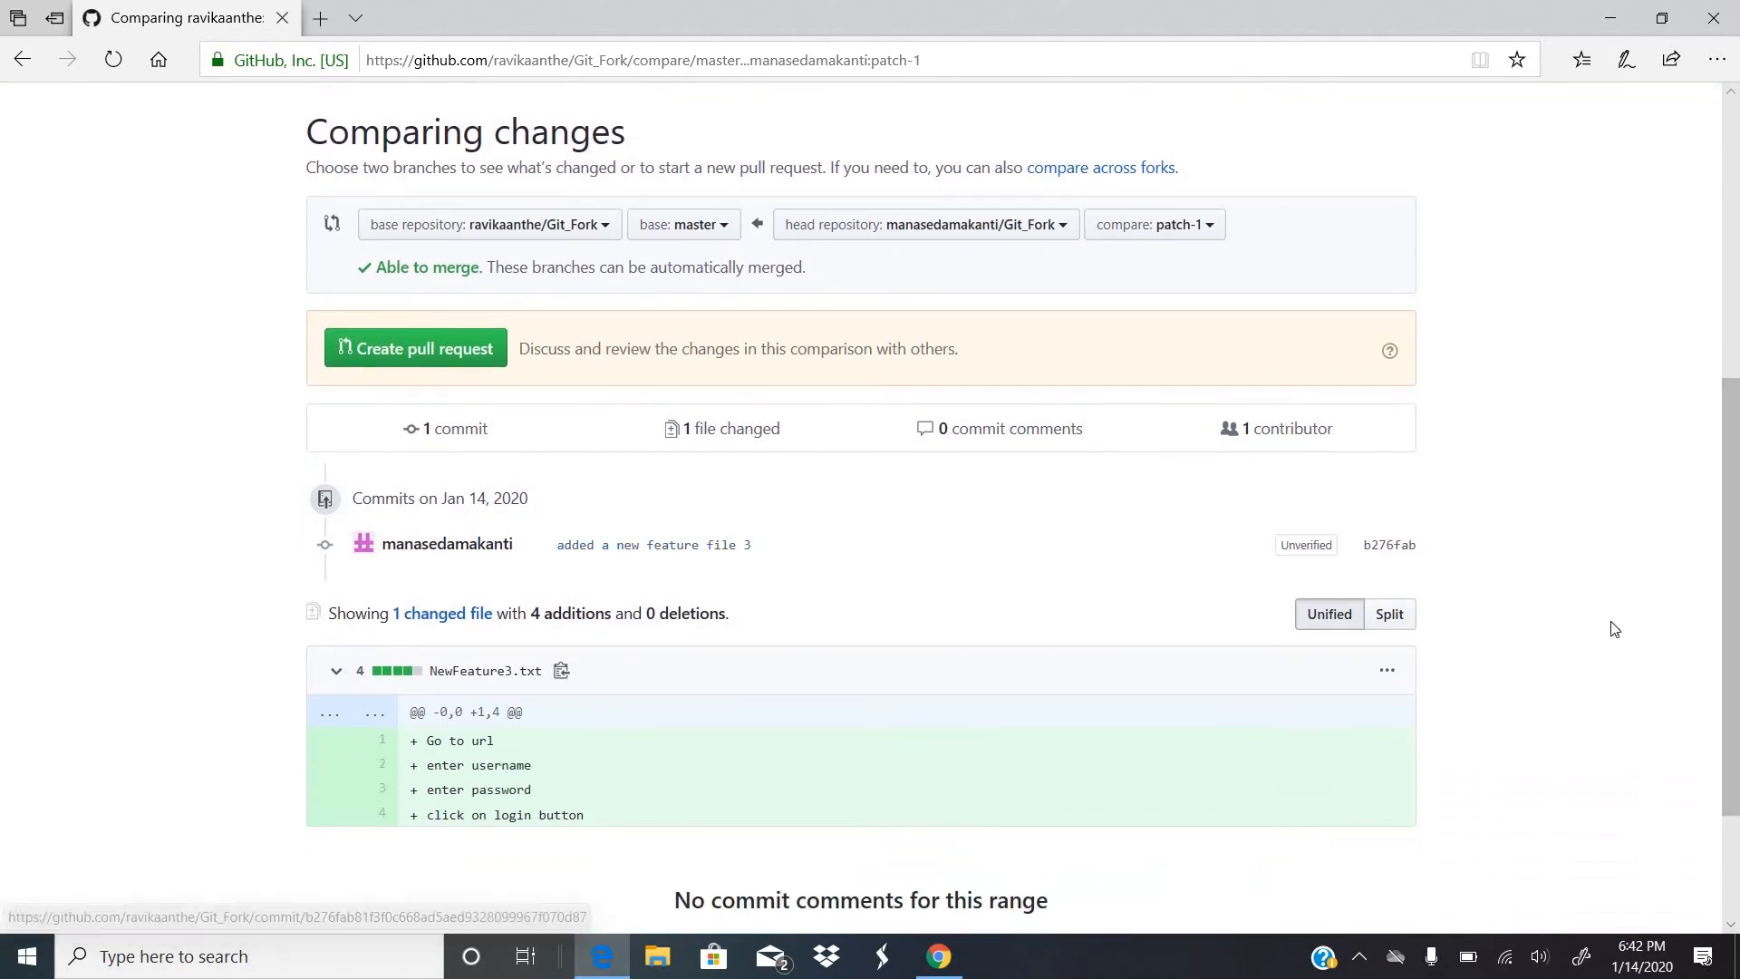
pyautogui.scroll(-1, 894, 629)
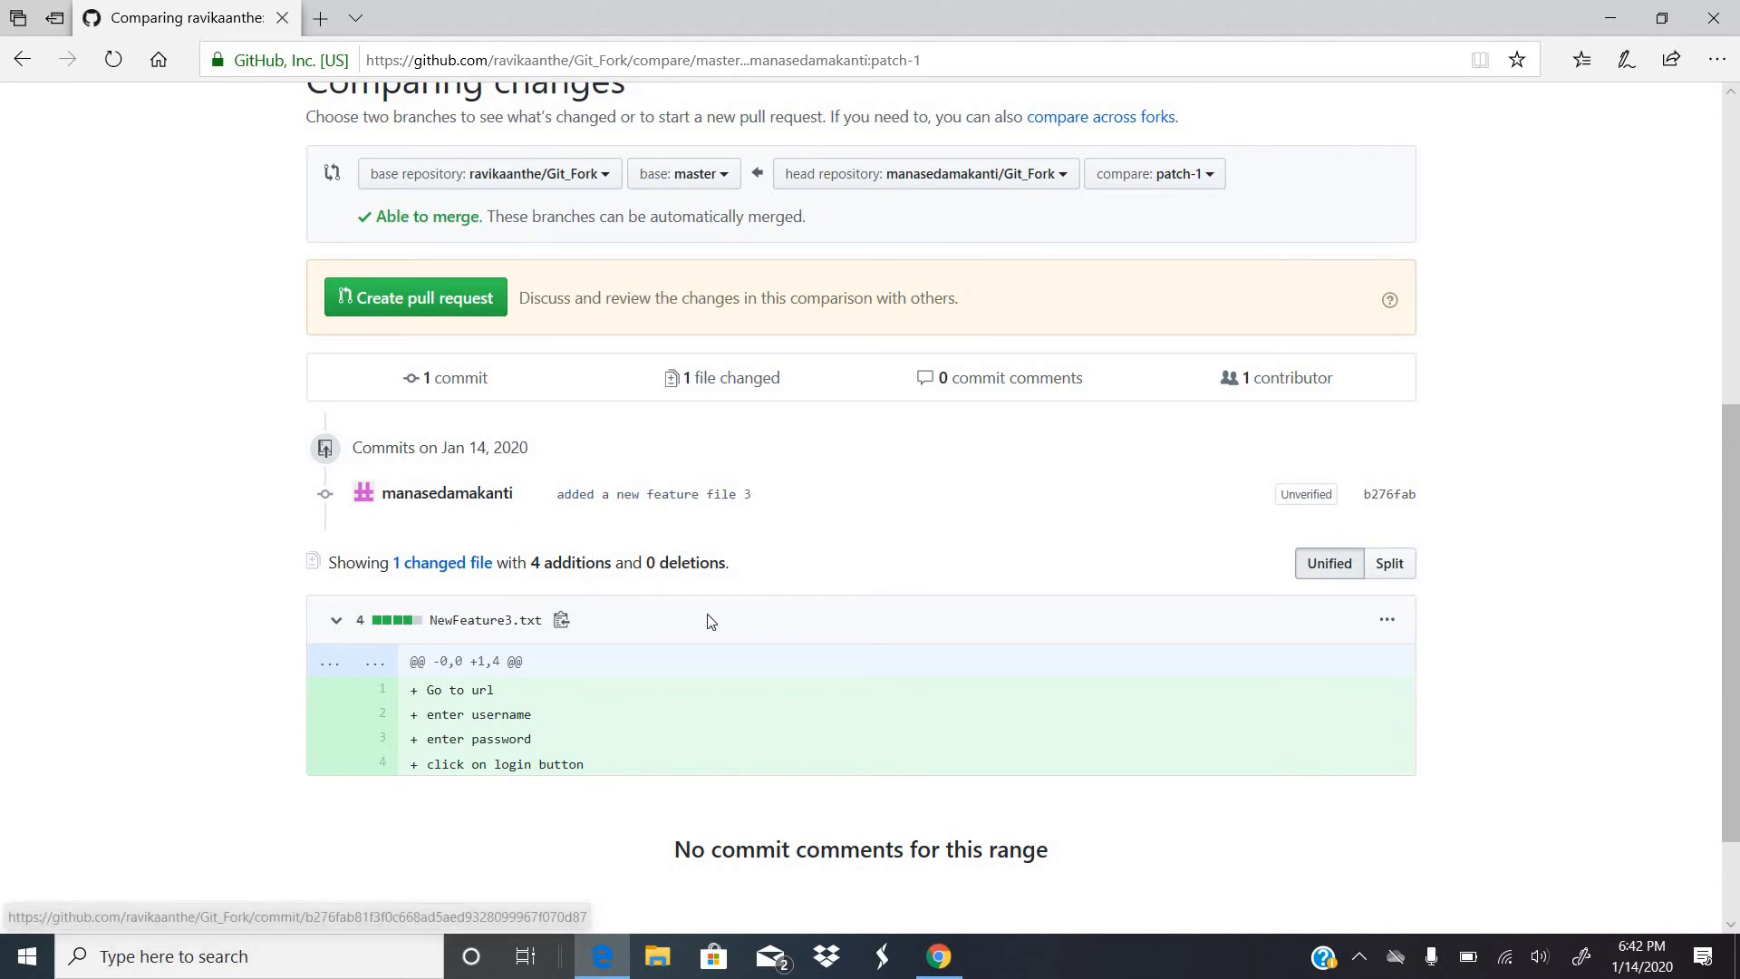
pyautogui.tripleClick(476, 686)
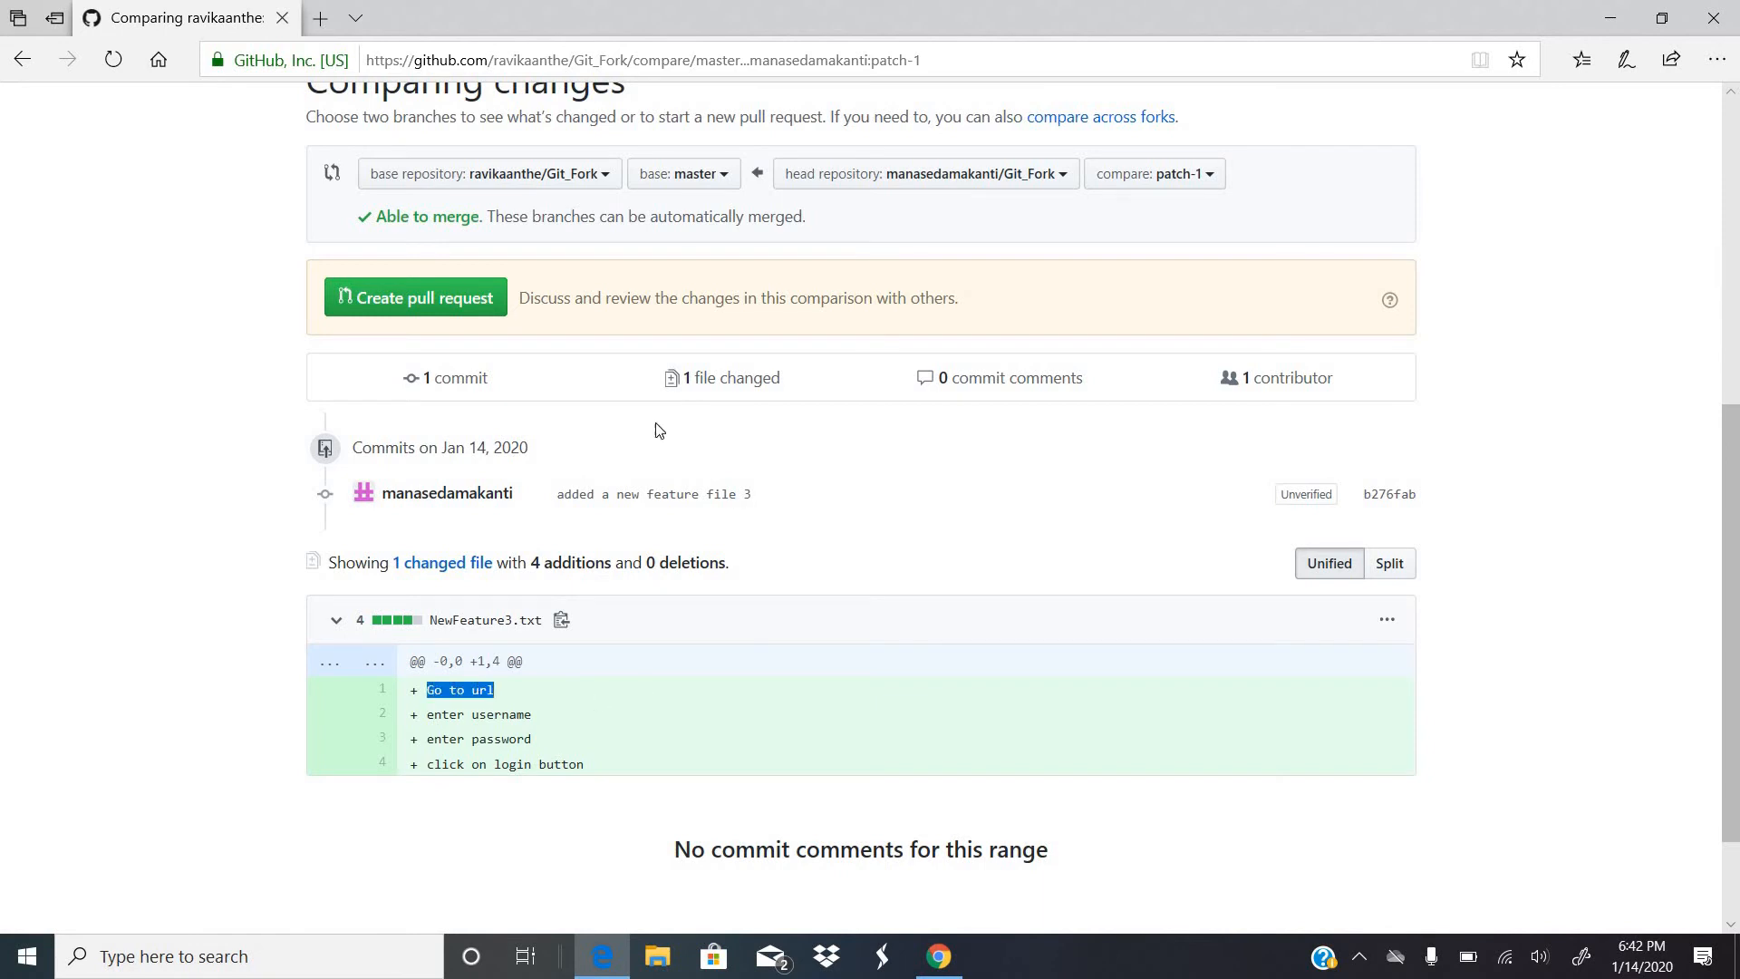
# Create the pull request with the title "added a new feature file 3" and review its conversation page.
pyautogui.click(428, 302)
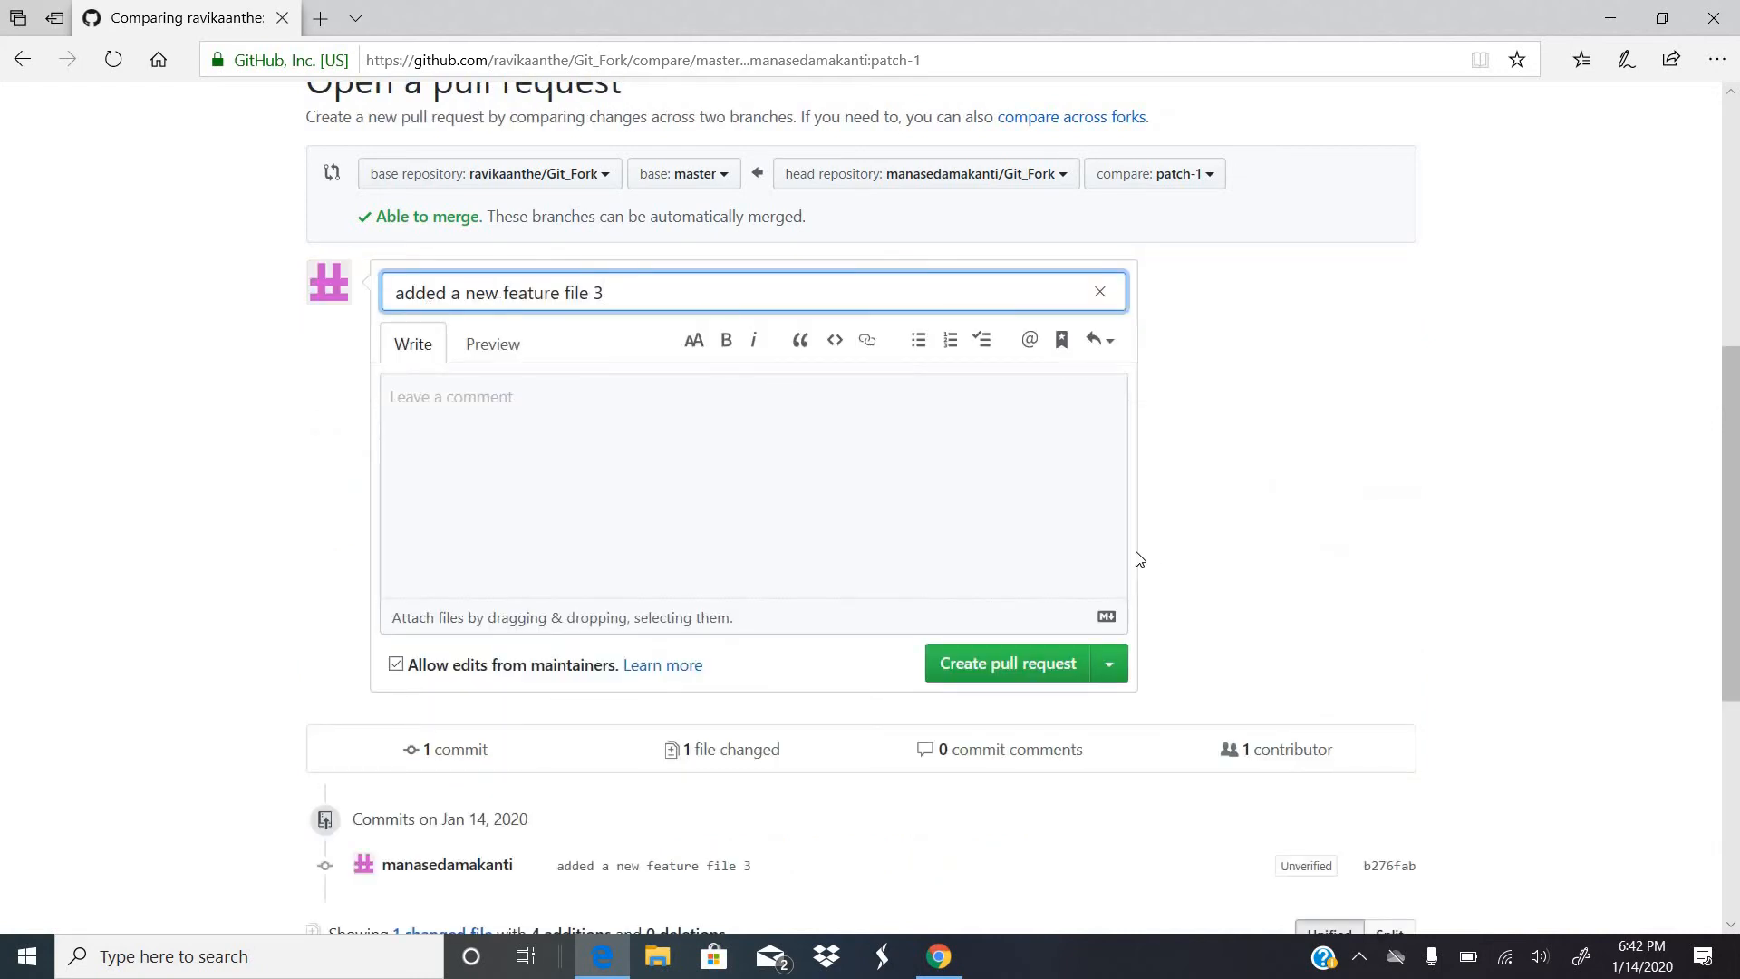
pyautogui.click(1024, 668)
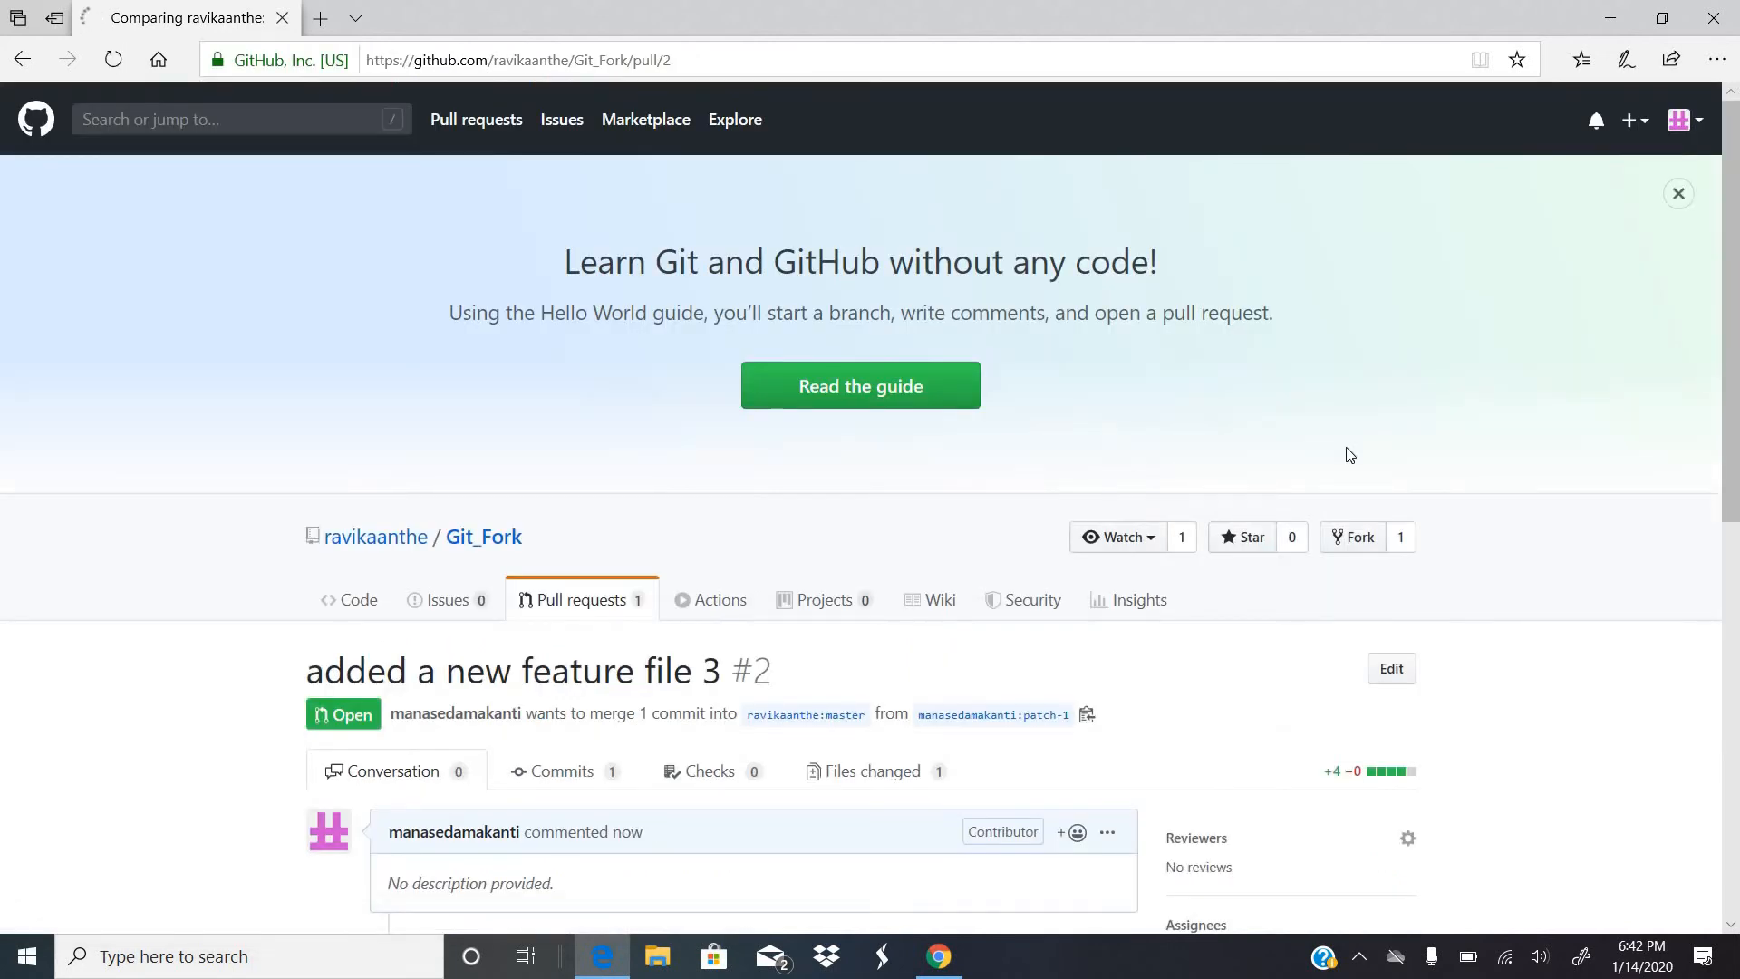
pyautogui.scroll(-3, 716, 694)
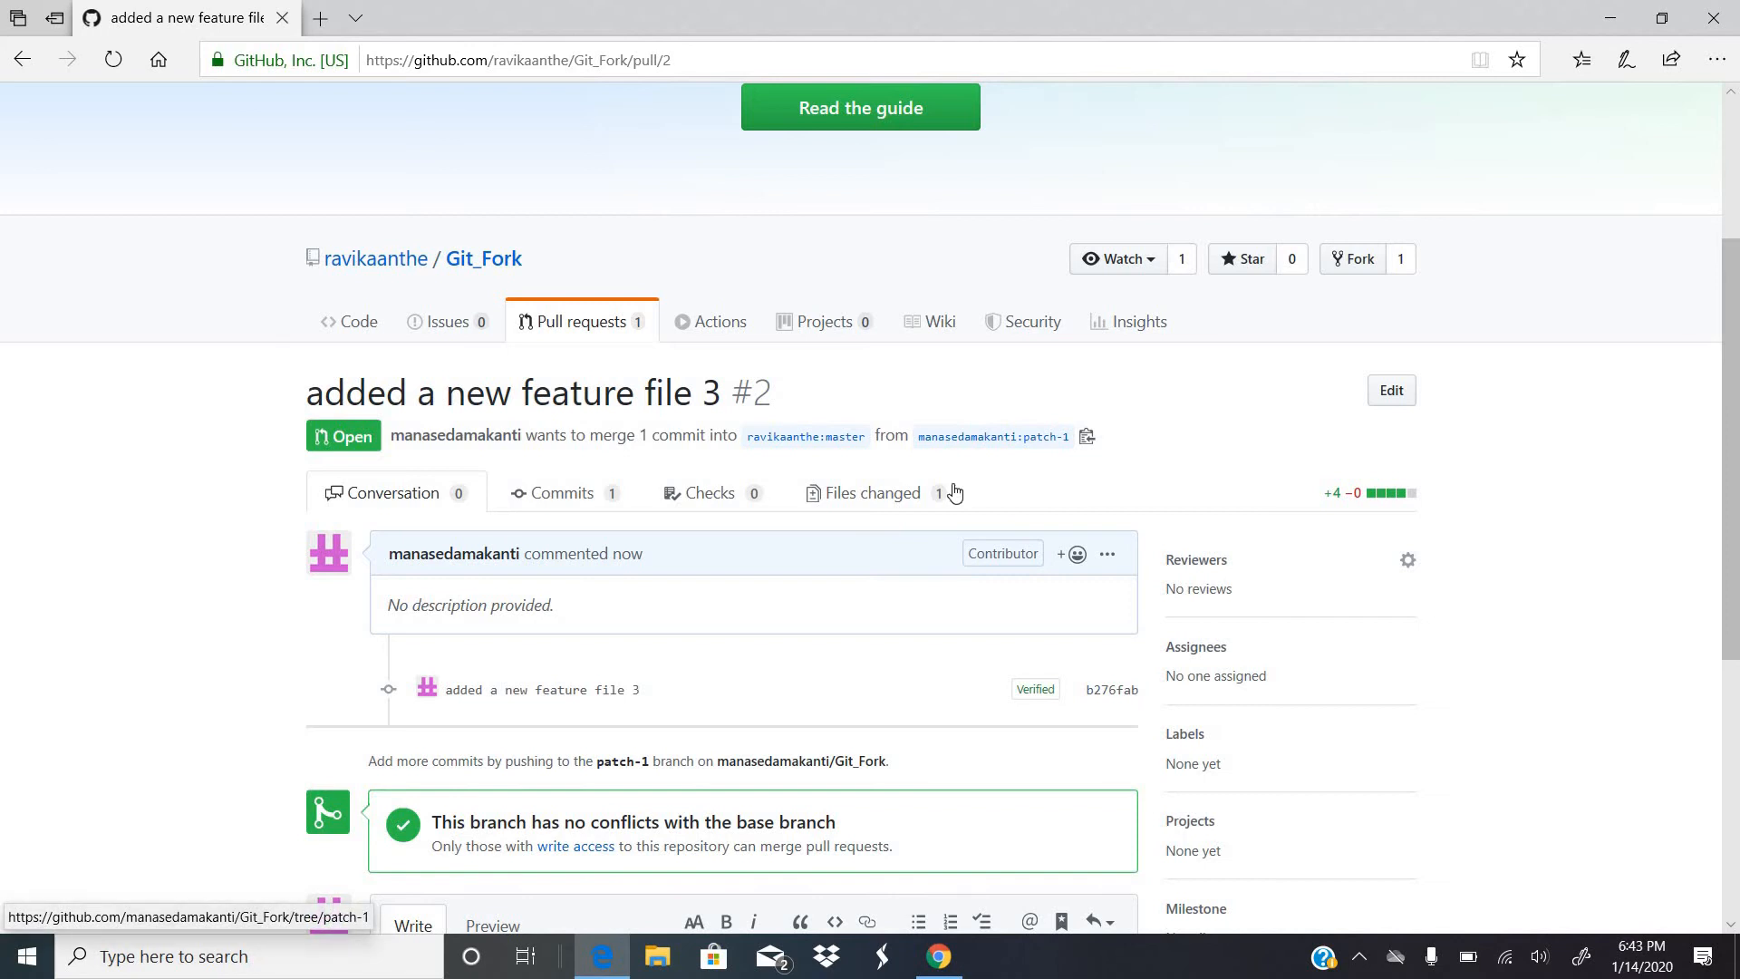
pyautogui.scroll(-2, 737, 563)
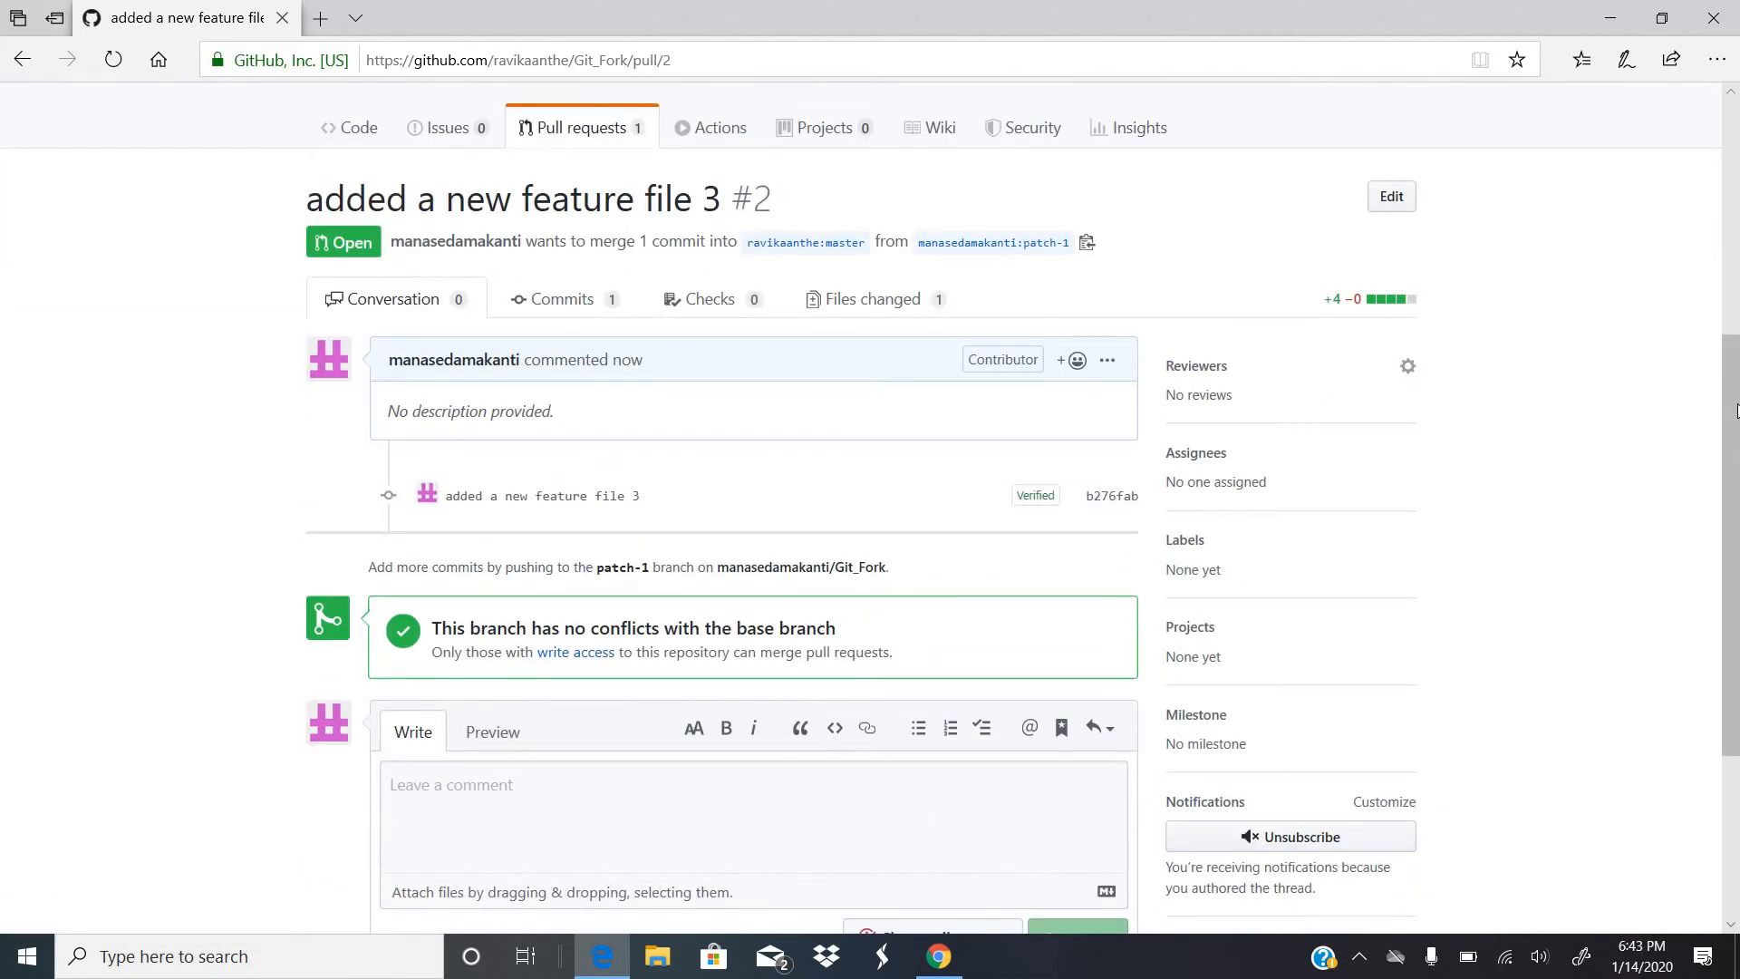
pyautogui.moveTo(1737, 366); pyautogui.dragTo(1737, 252)
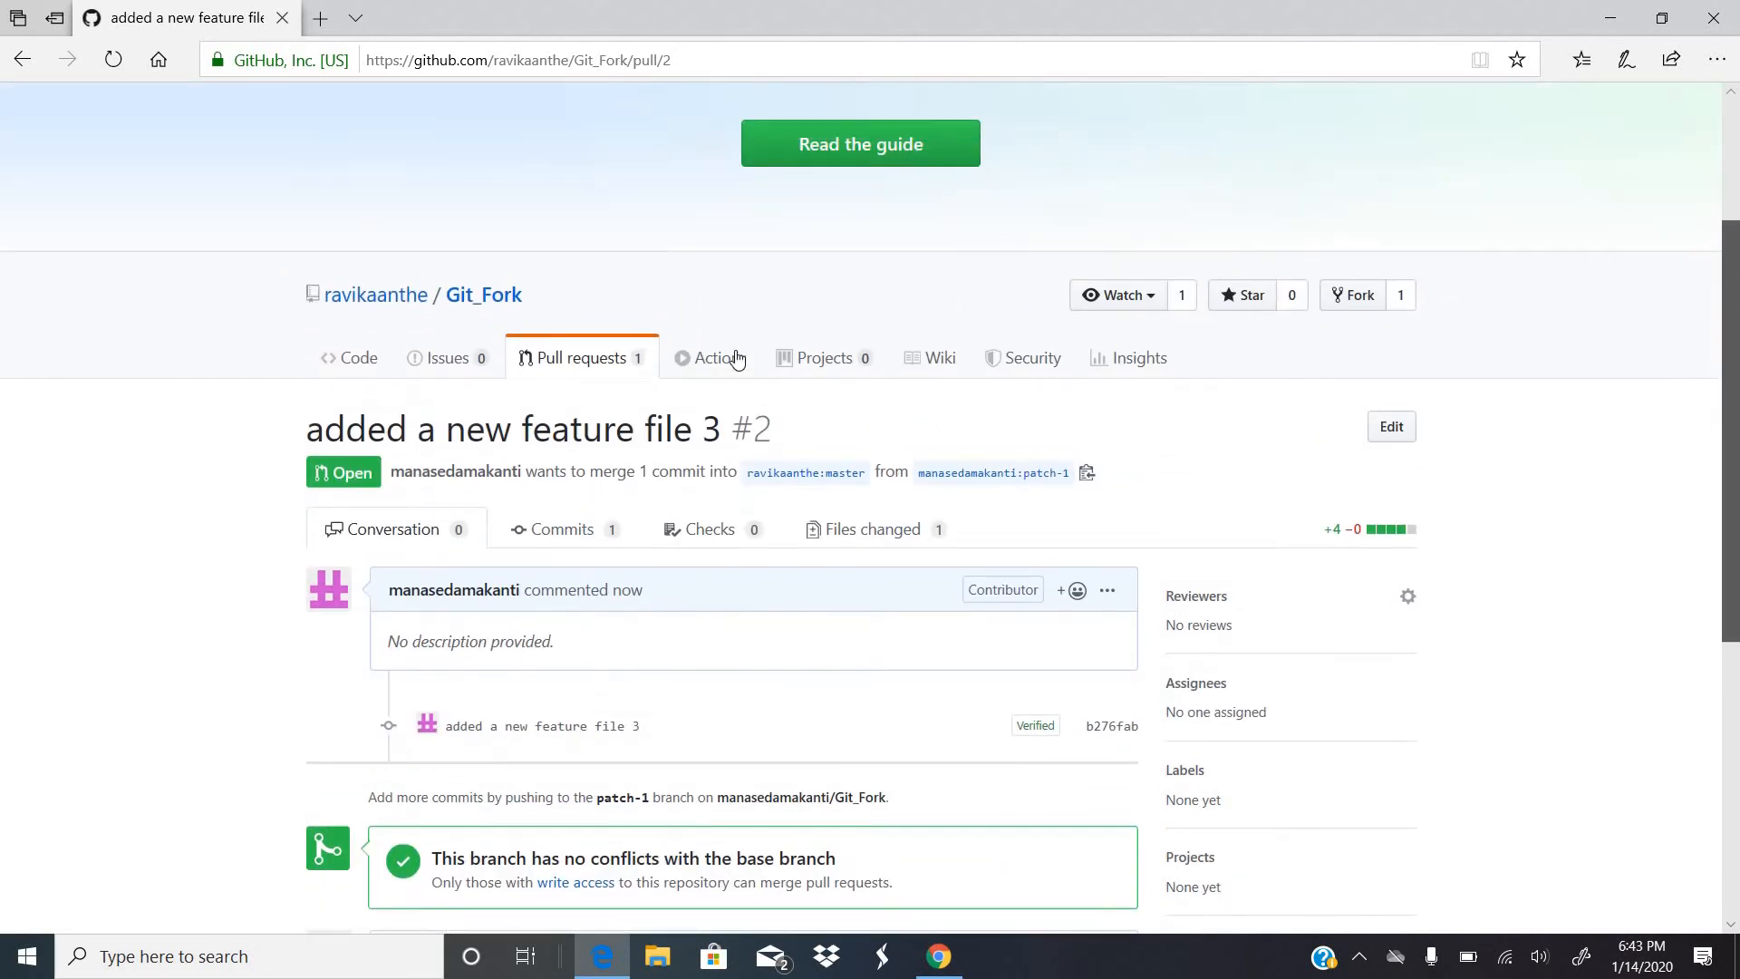
# Open the original Git_Fork repository's code page and check its master branch files and branch list.
pyautogui.click(359, 355)
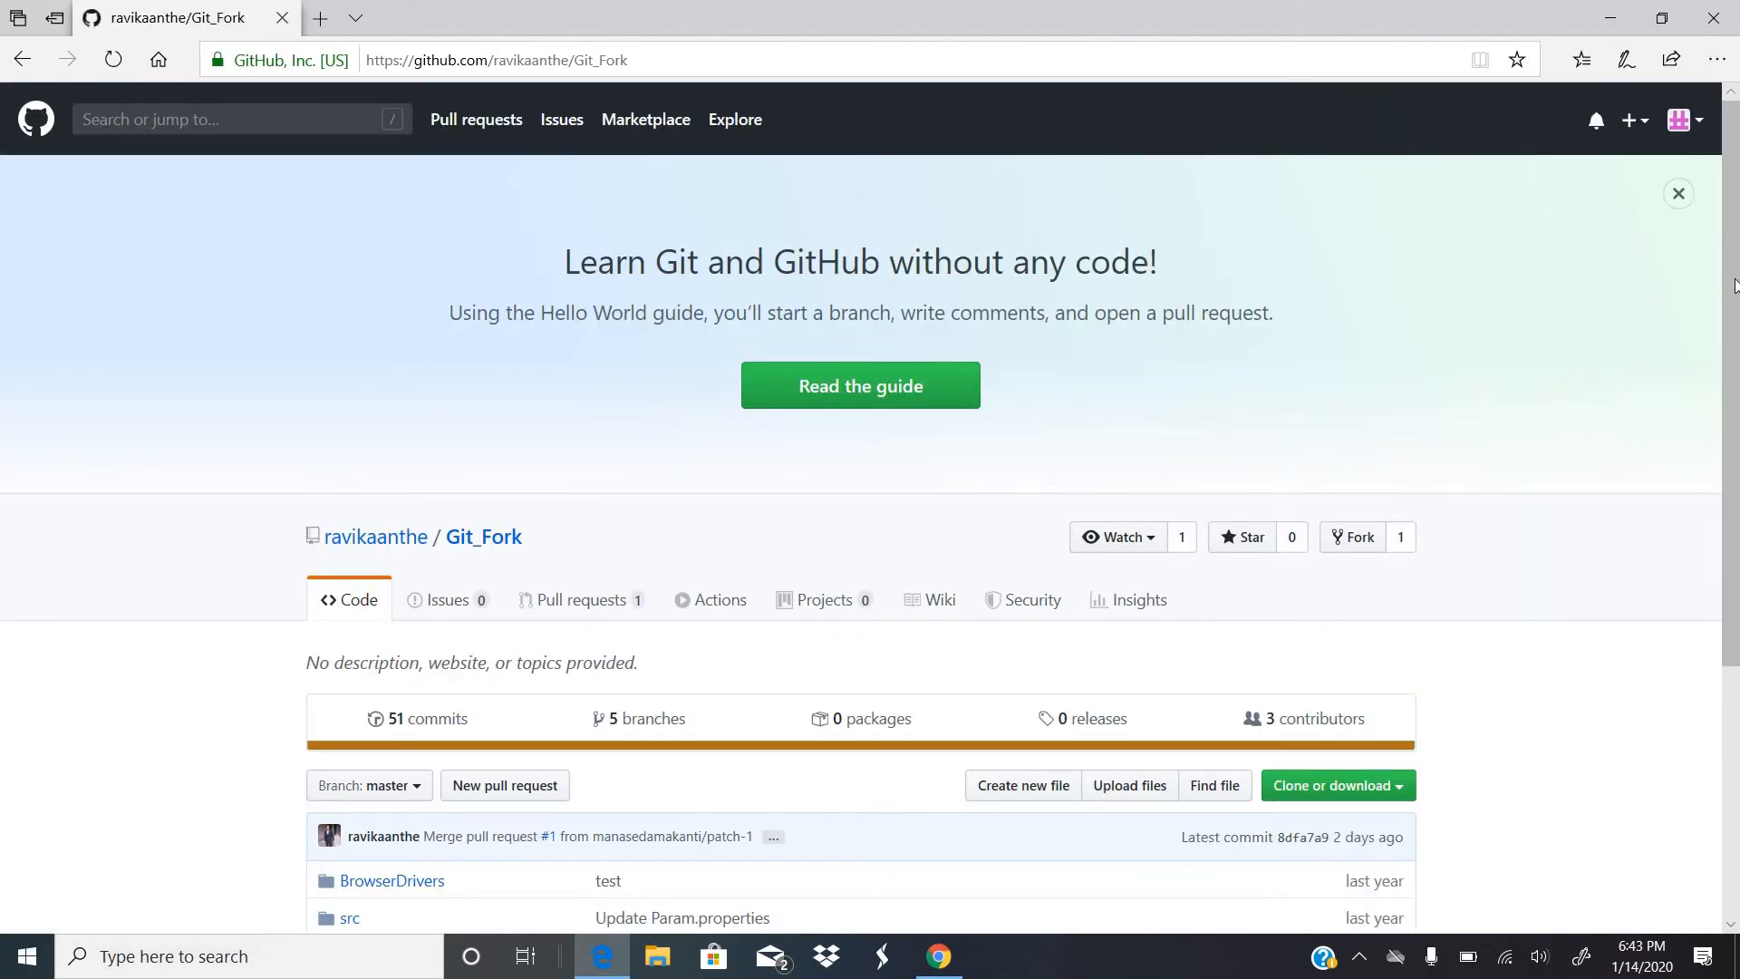
pyautogui.scroll(-3, 1370, 524)
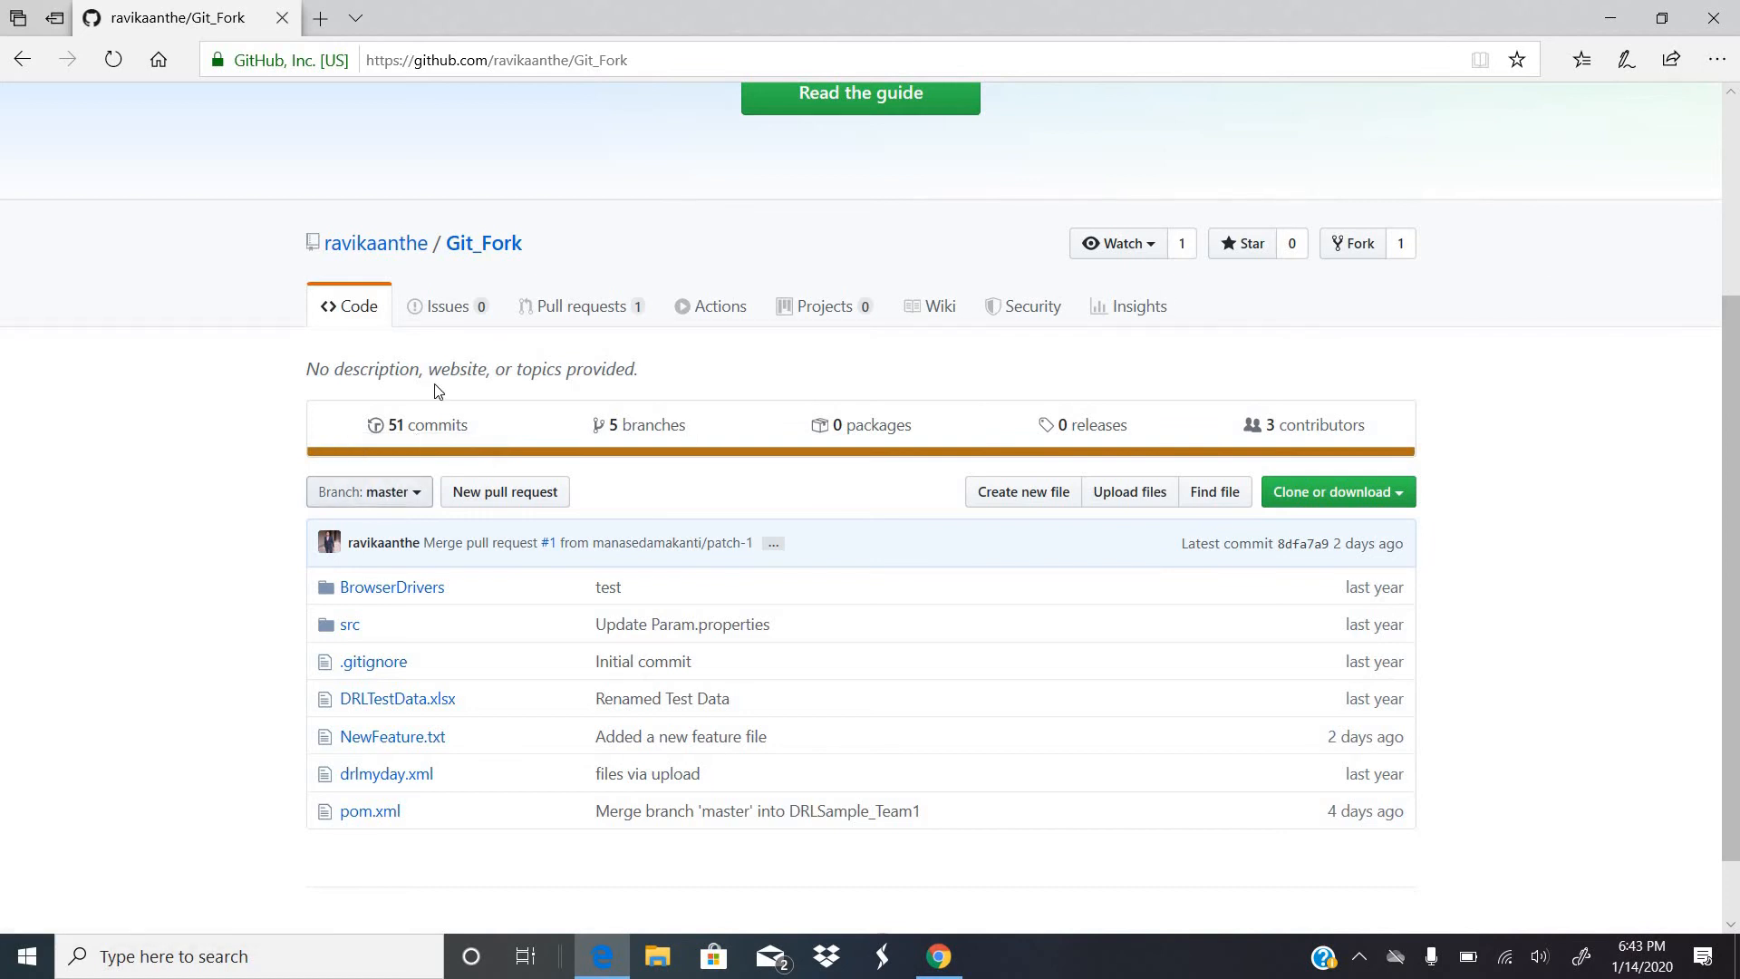
pyautogui.click(415, 489)
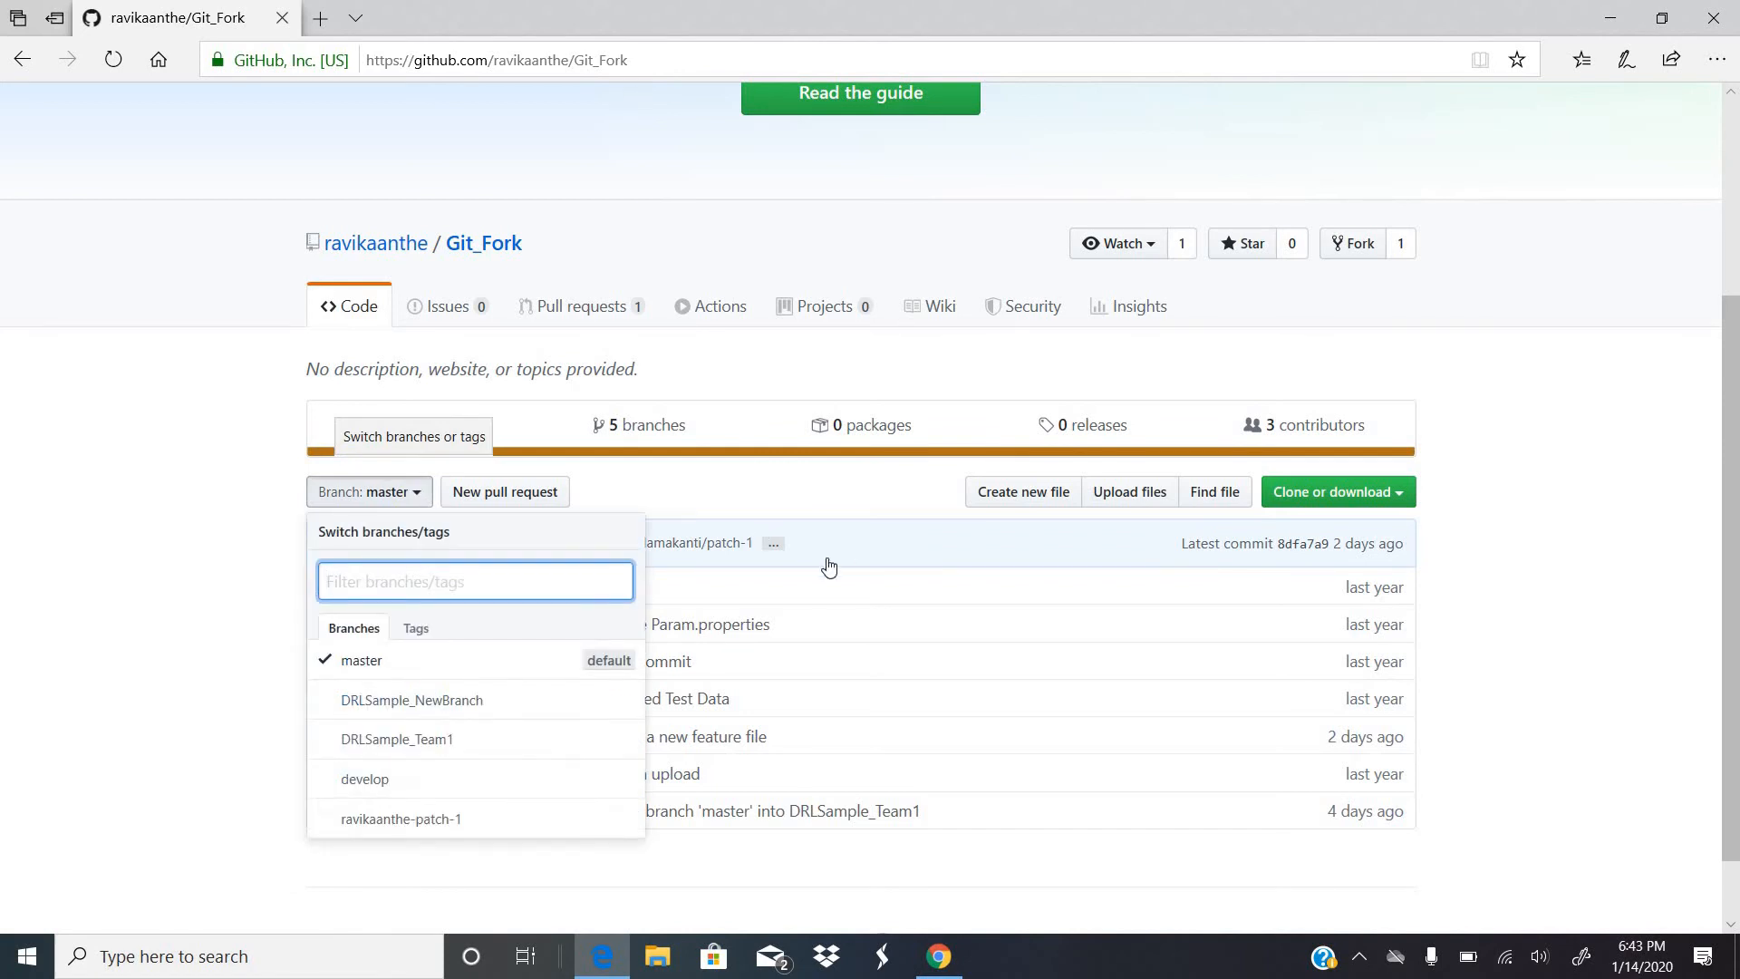
pyautogui.scroll(3, 1737, 401)
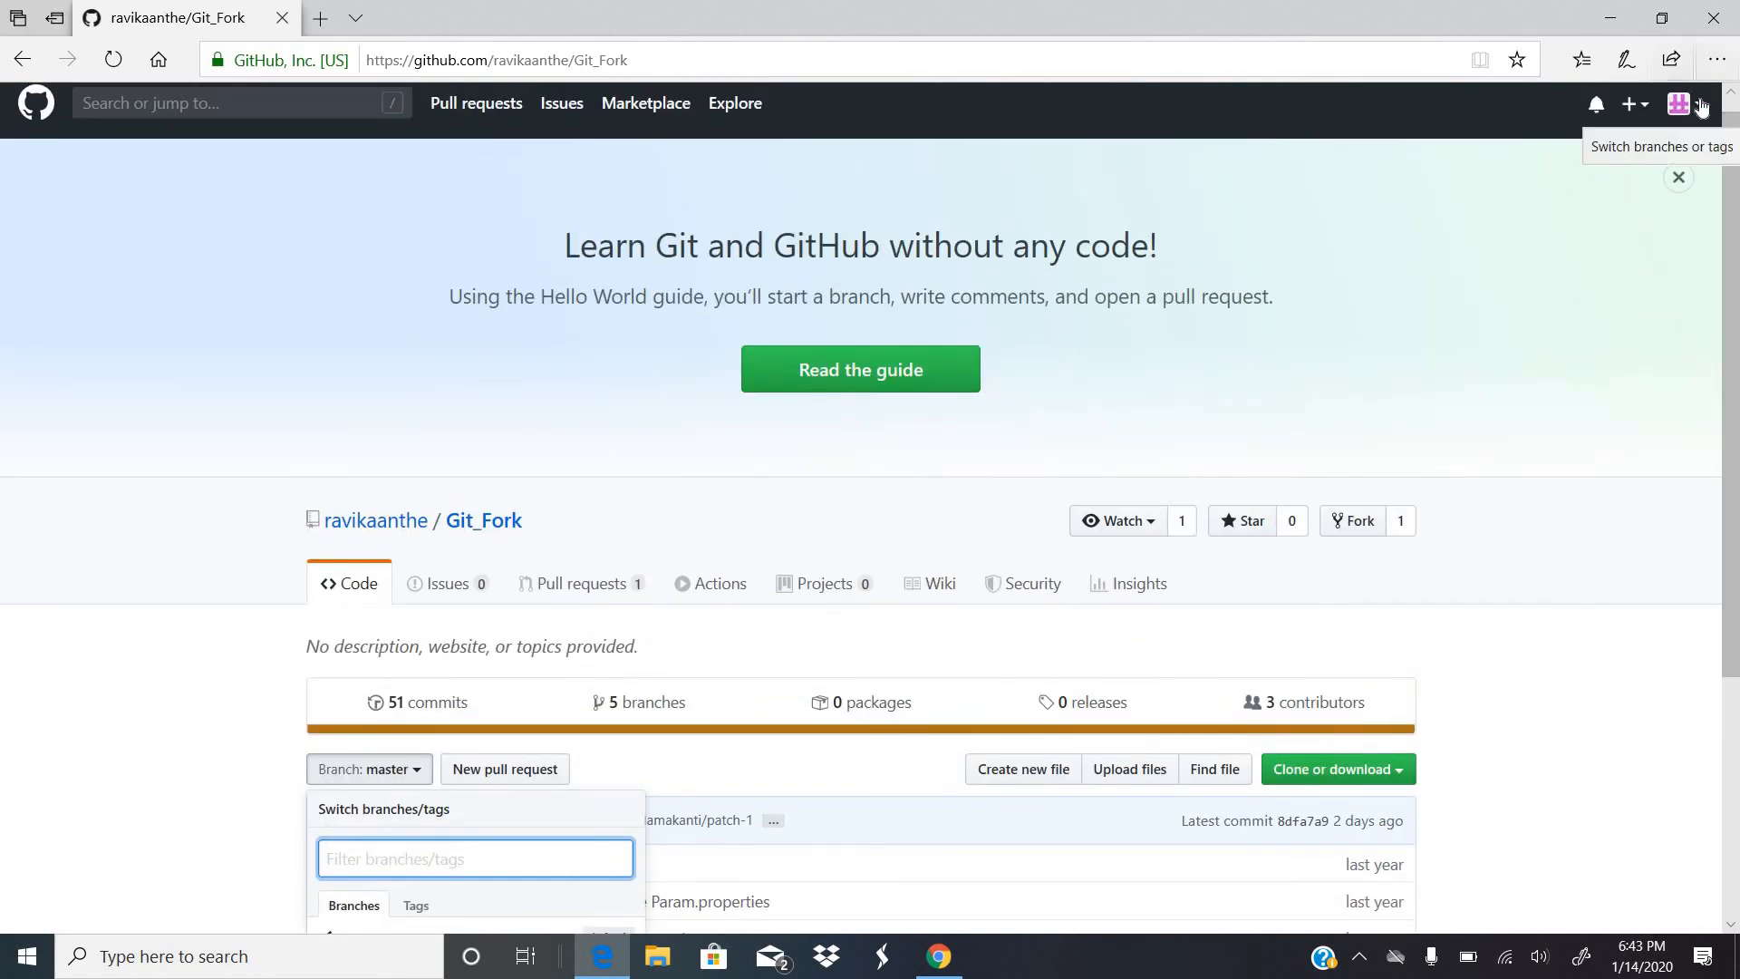
pyautogui.press('Escape')
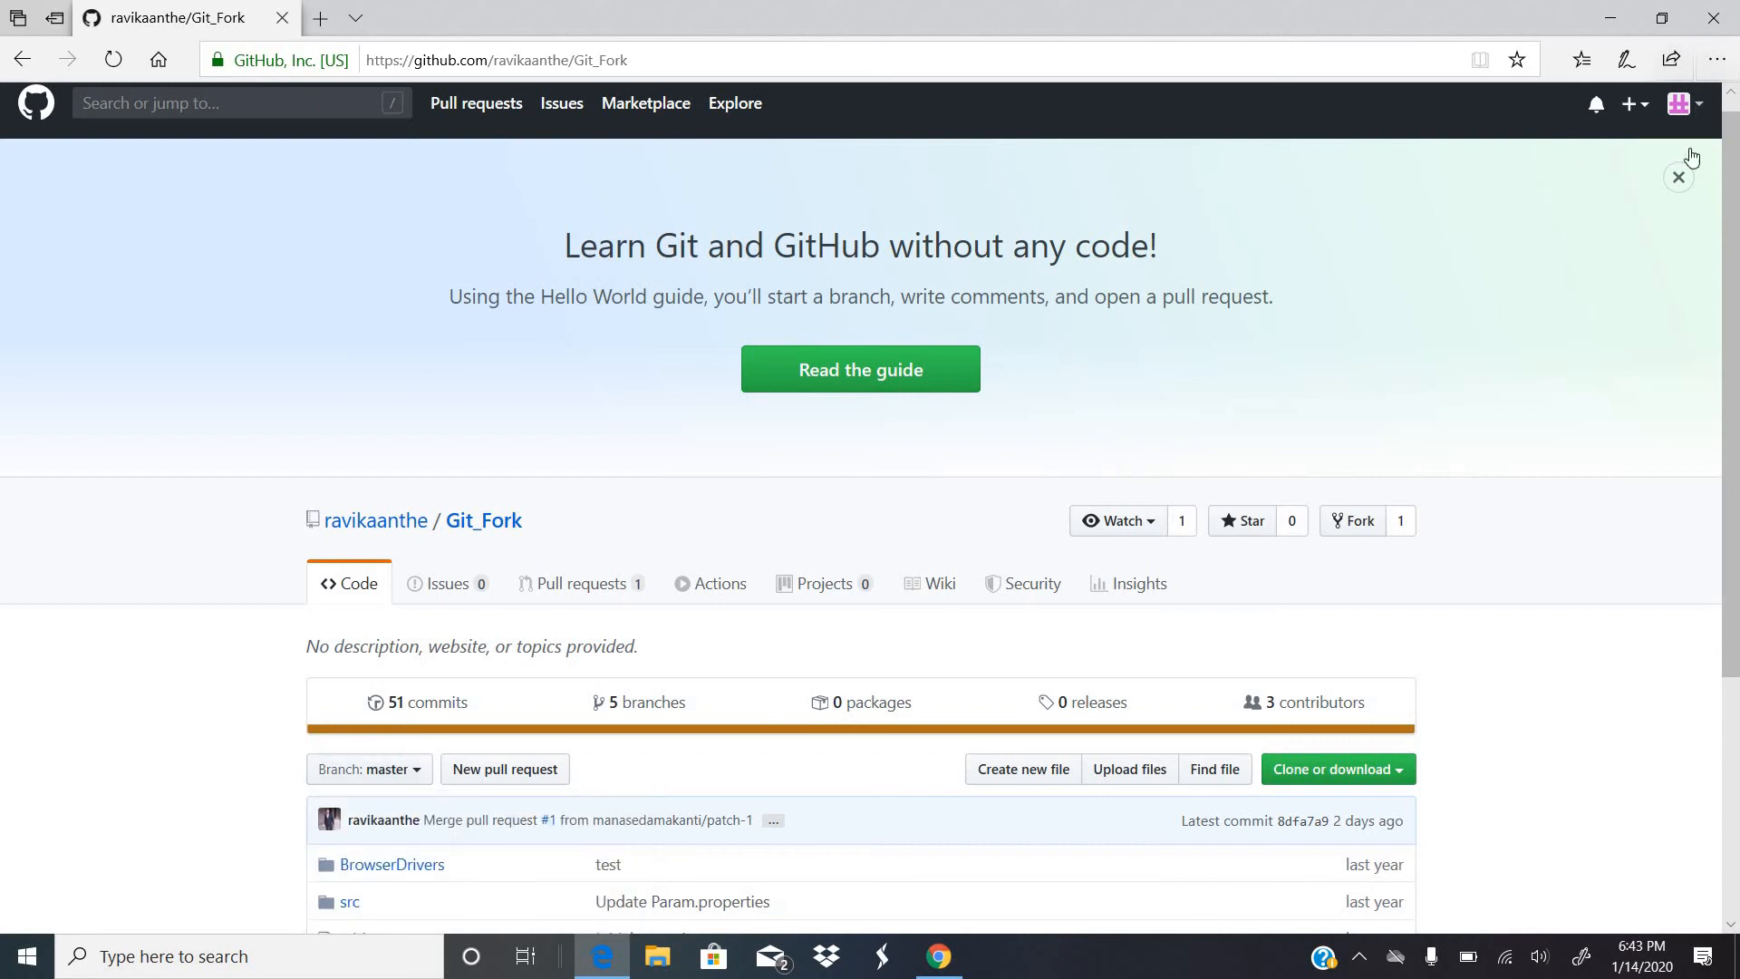
# Open the forked Git_Fork repository from the signed-in account's own repositories.
pyautogui.click(1682, 103)
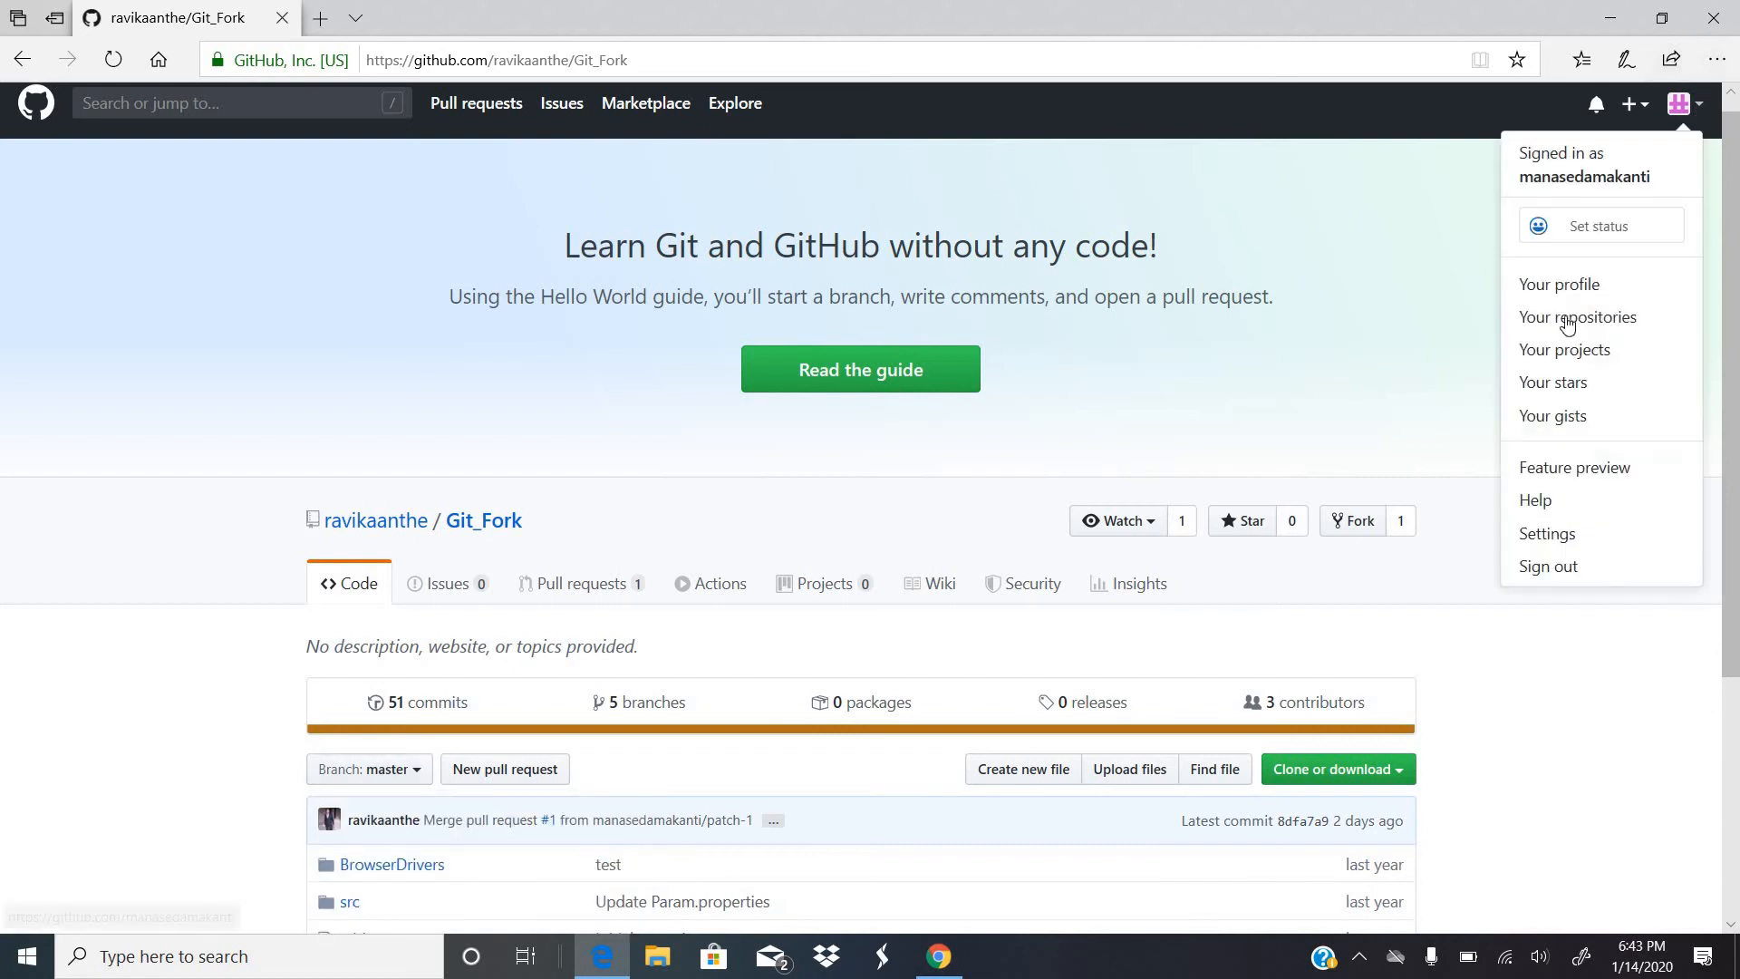
pyautogui.click(1611, 316)
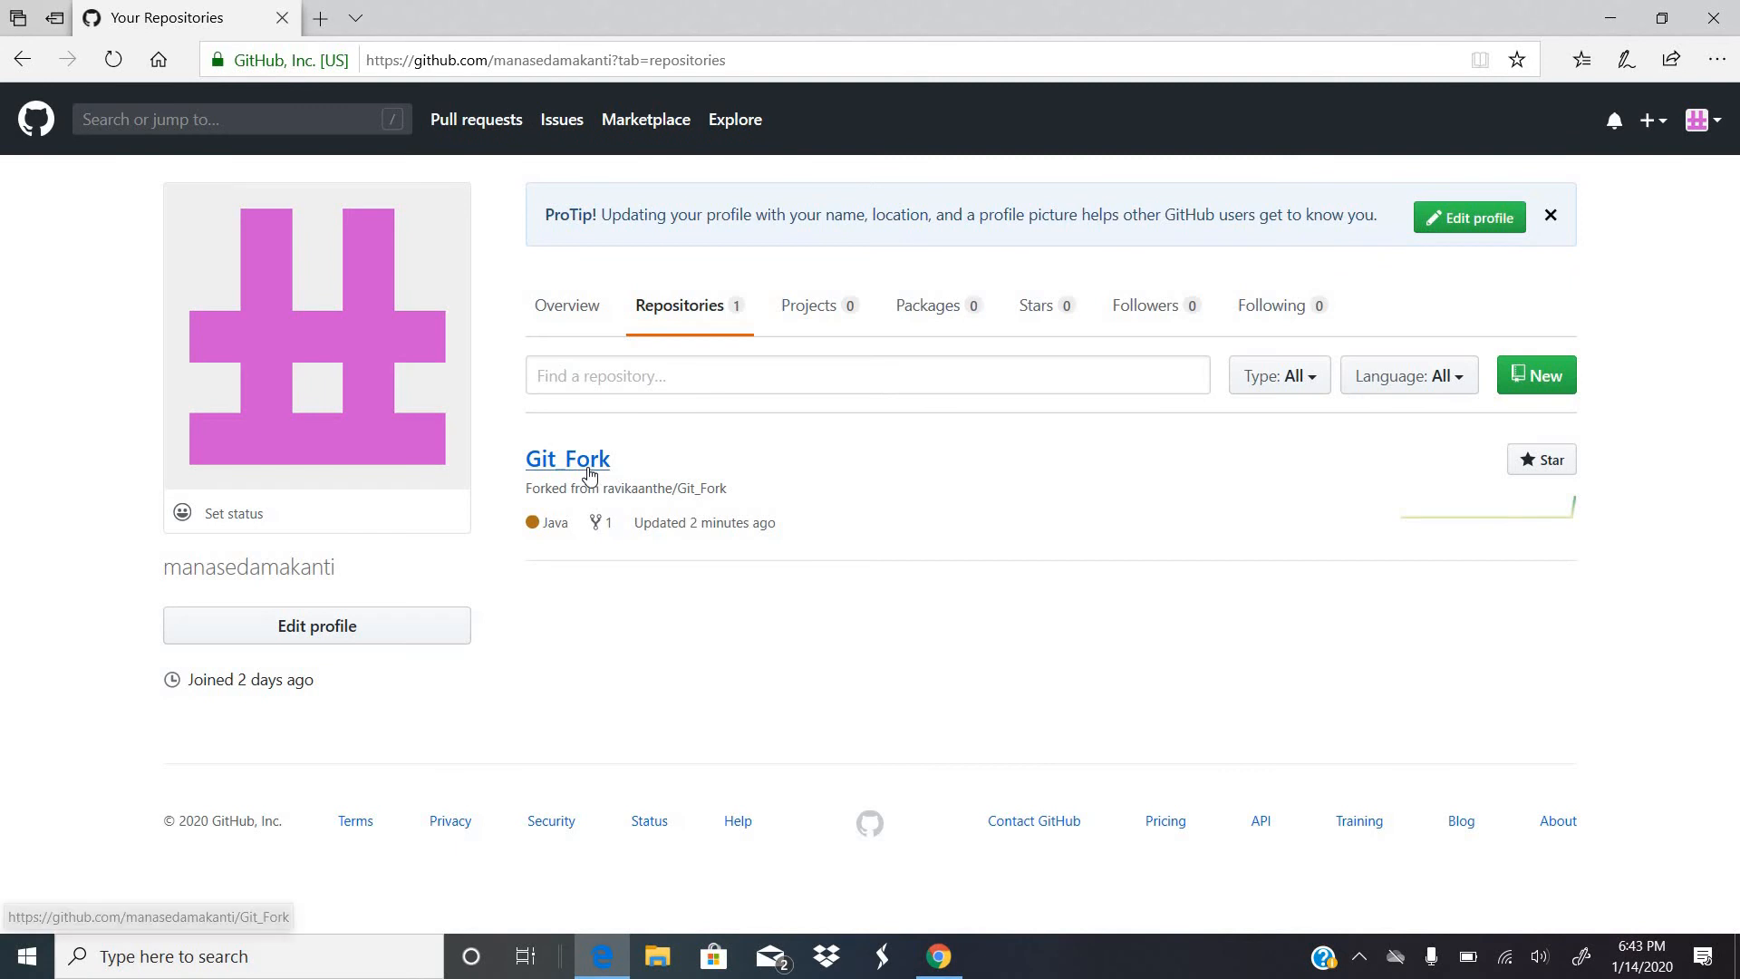
pyautogui.click(589, 473)
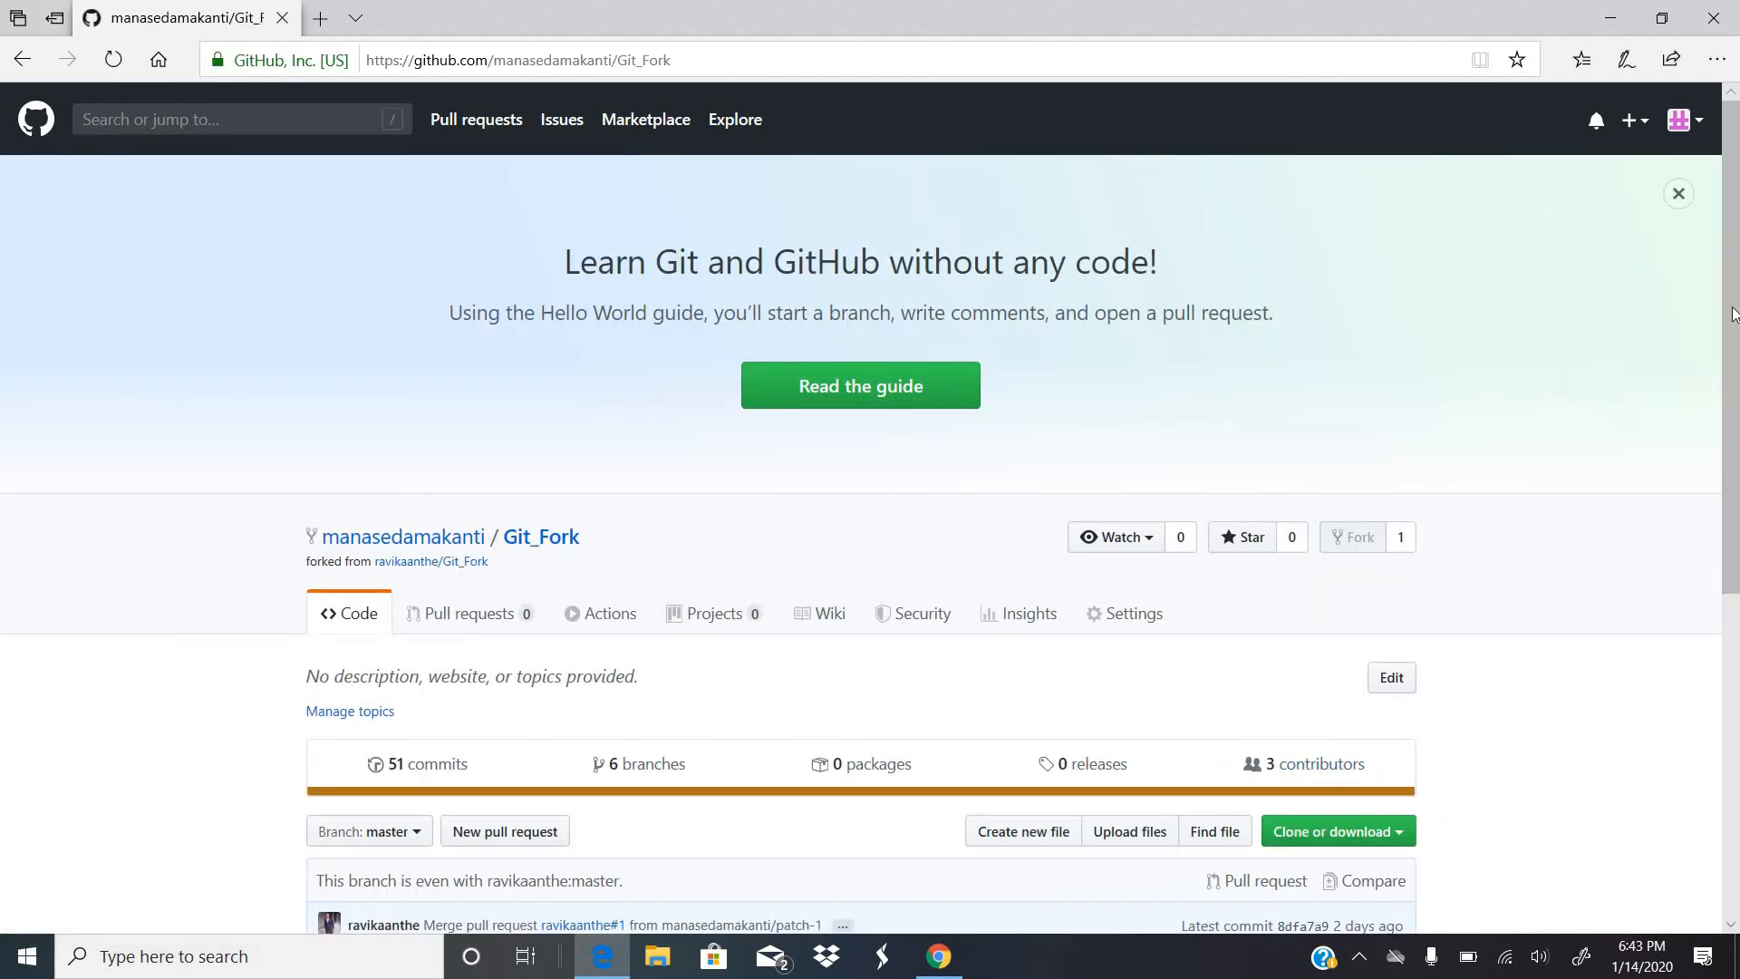
# Switch the forked repository from master to the patch-1 branch and look through its file list for NewFeature3.txt.
pyautogui.scroll(-4, 1695, 509)
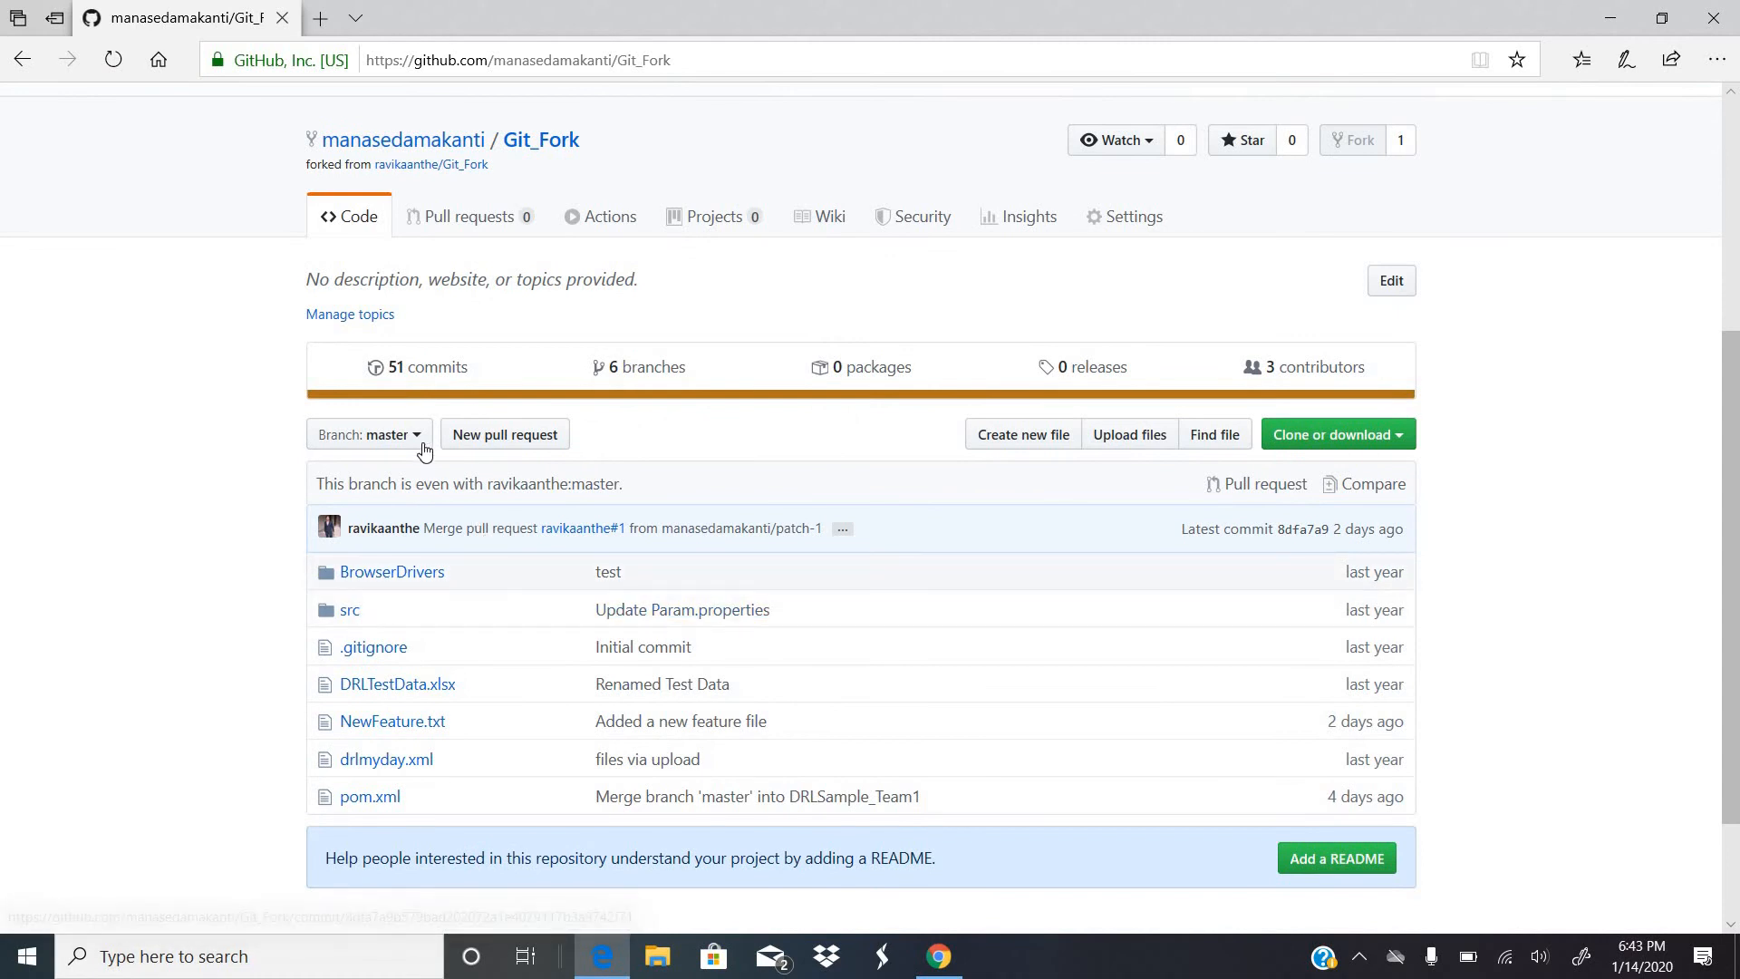
pyautogui.click(421, 442)
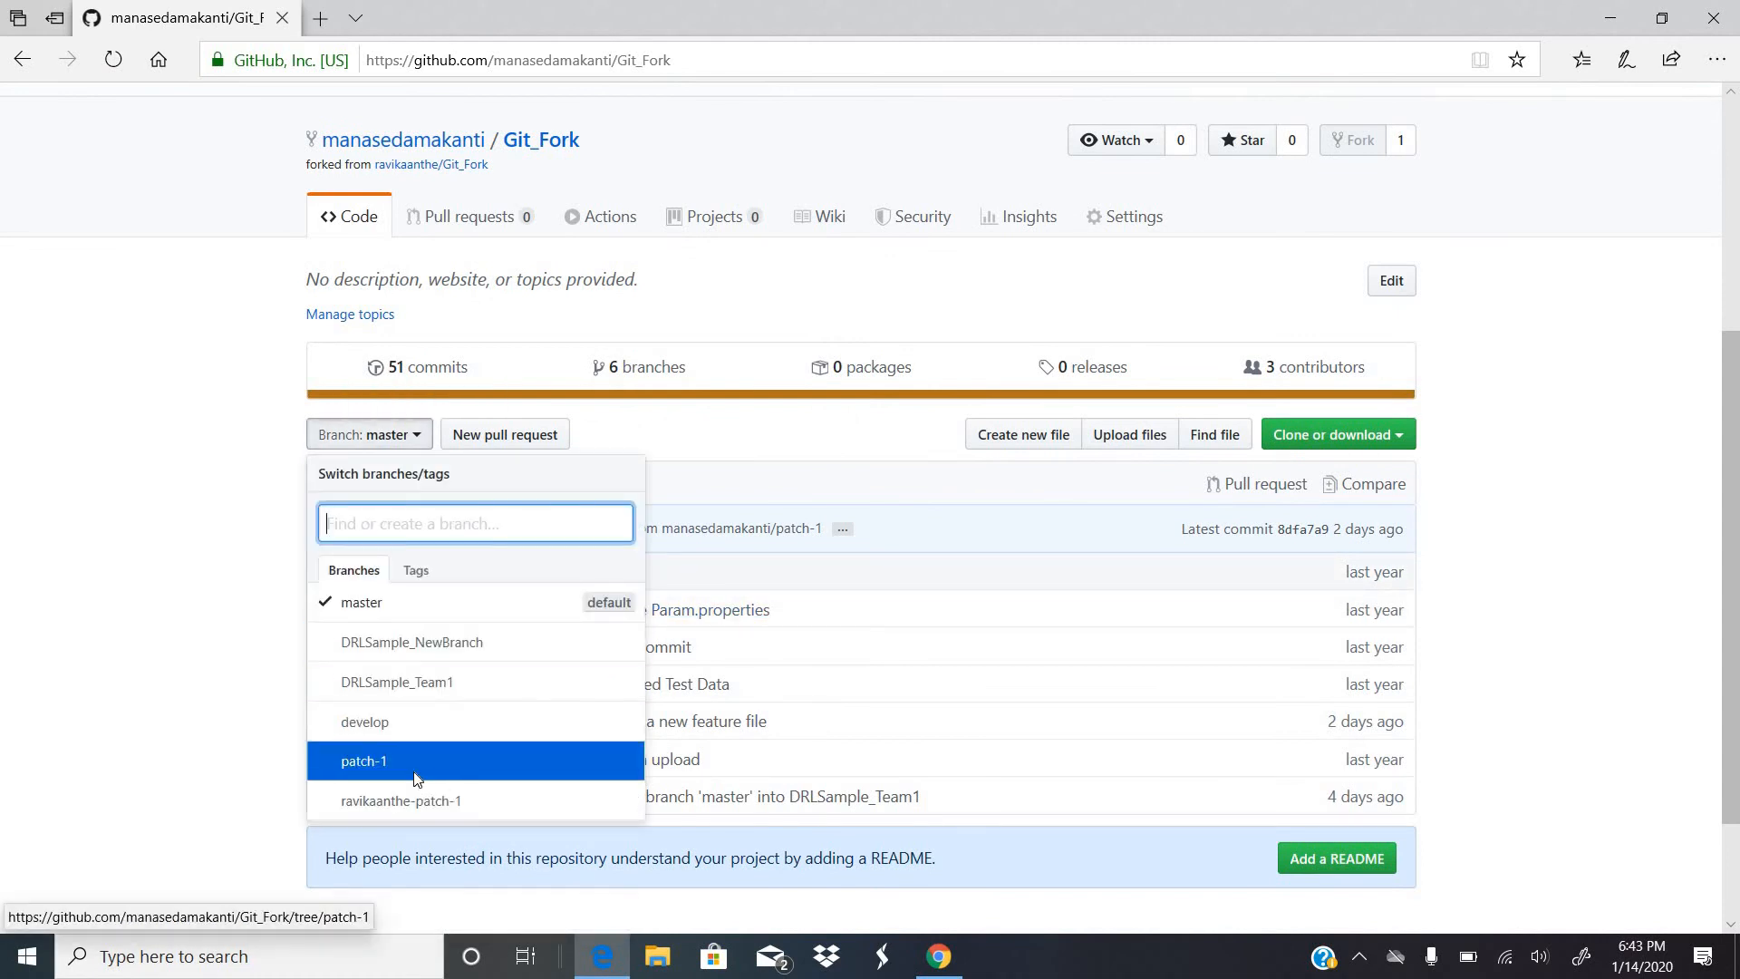
pyautogui.click(414, 761)
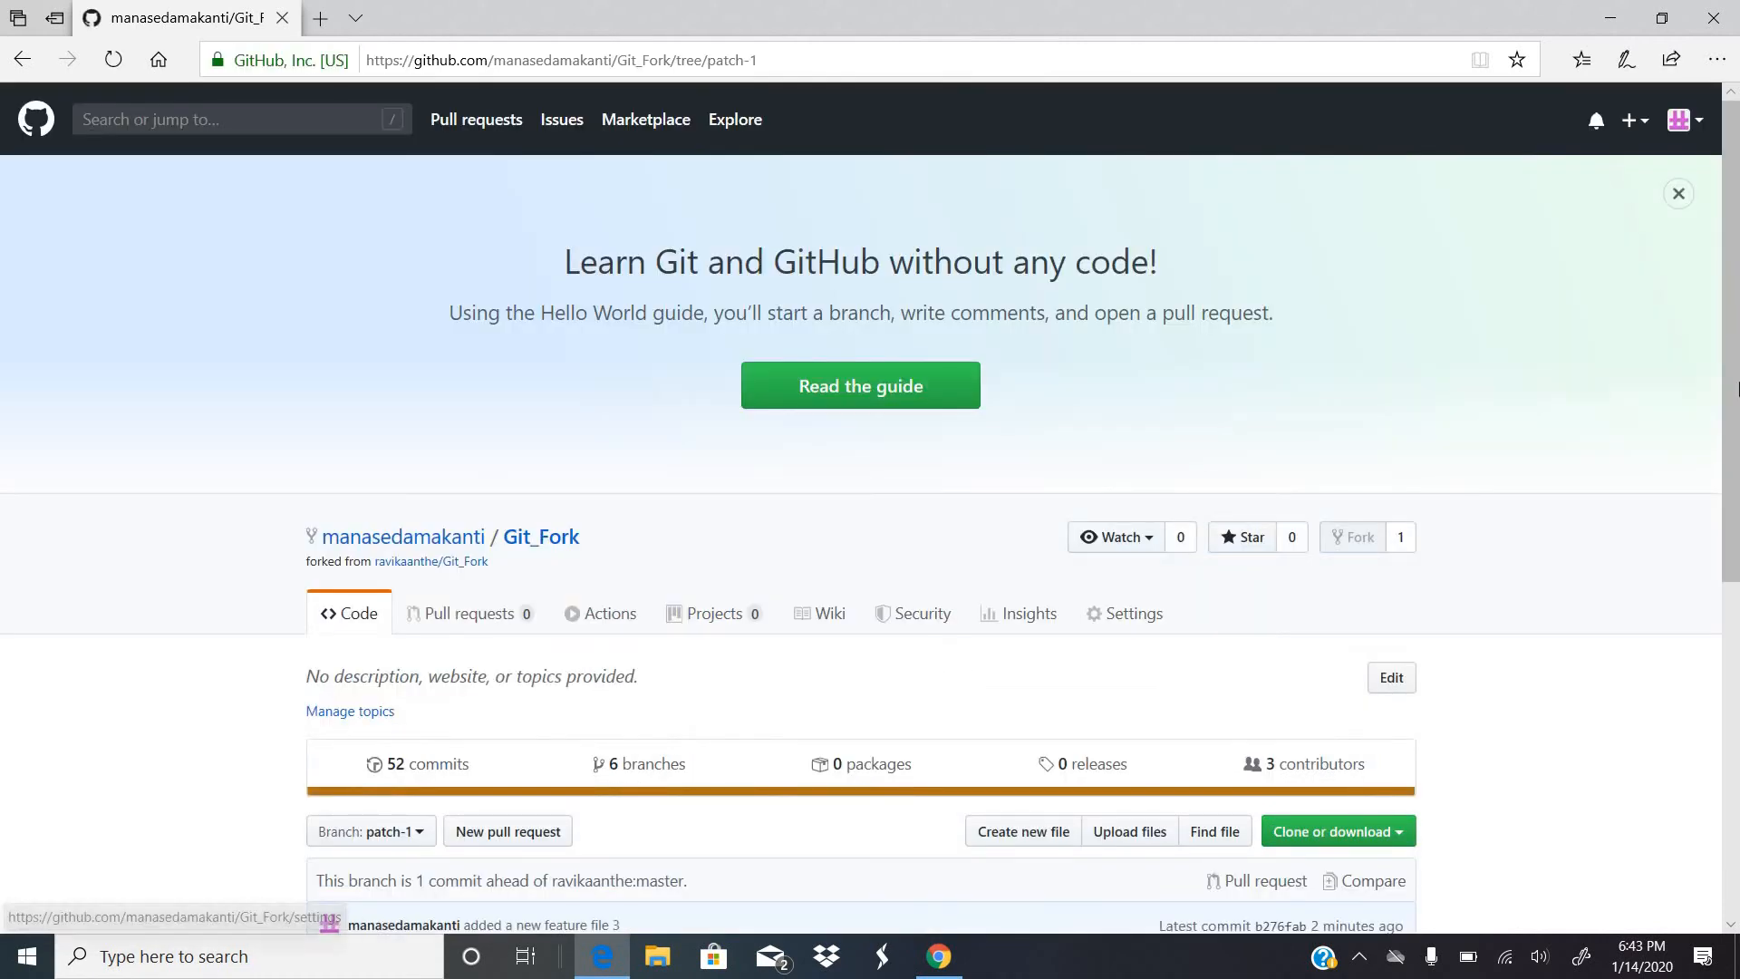
pyautogui.scroll(-5, 977, 704)
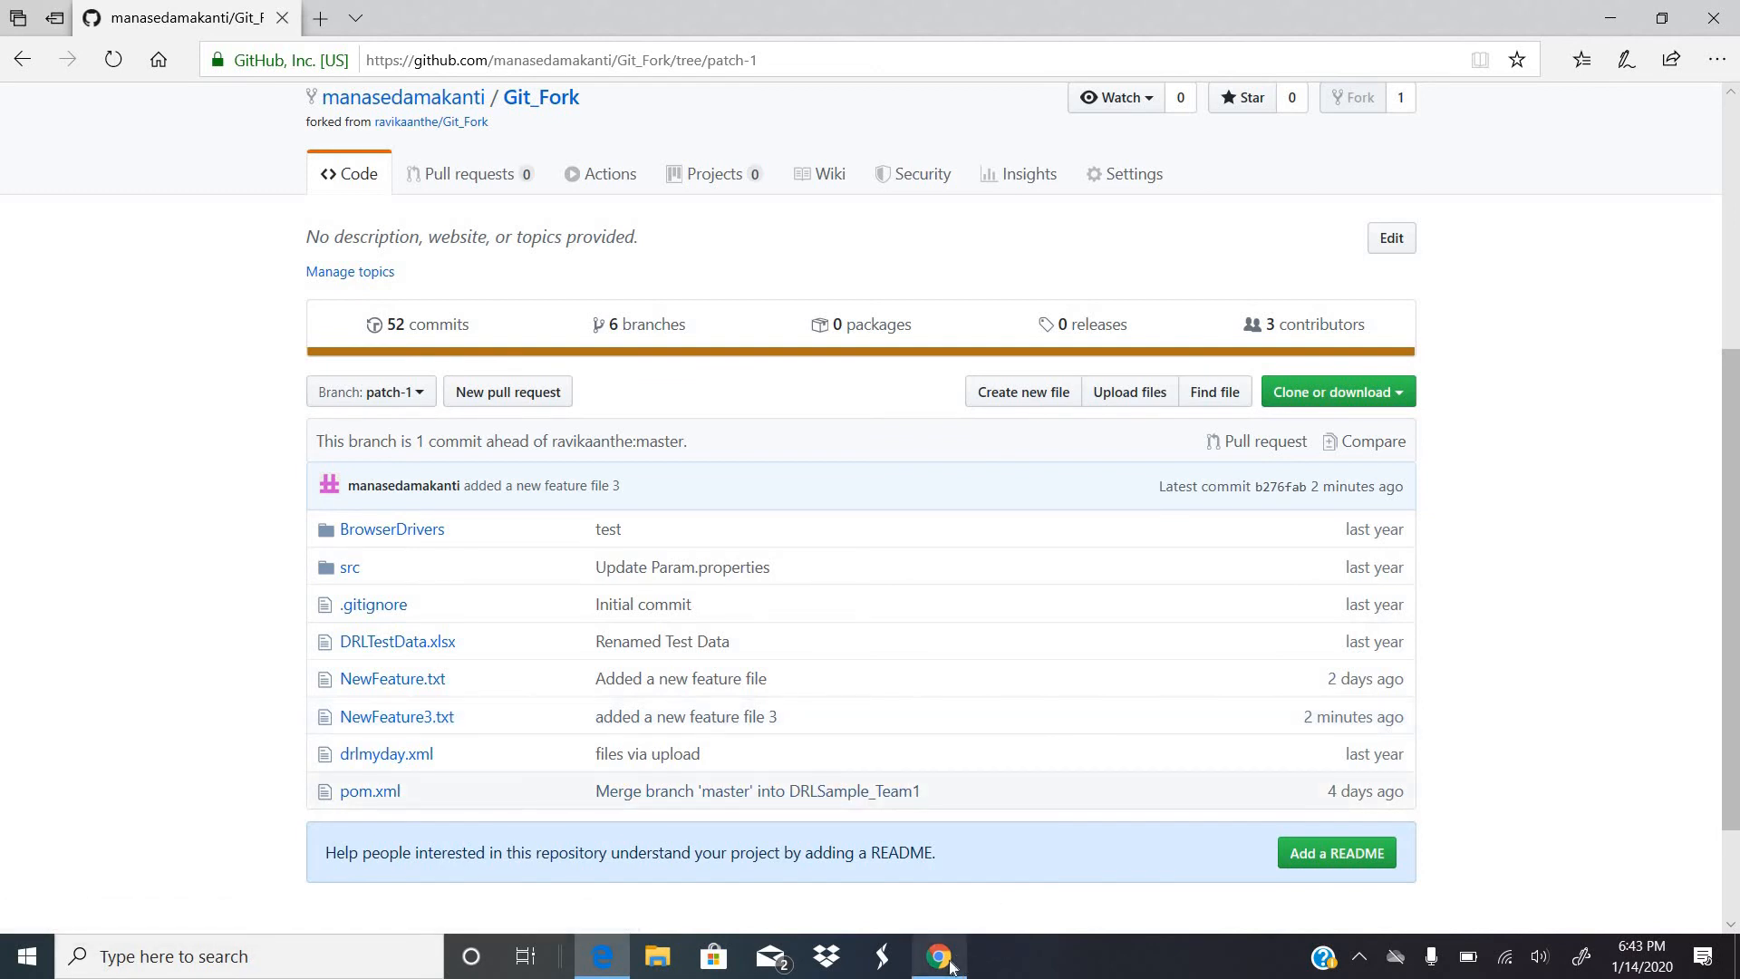
pyautogui.moveTo(939, 956)
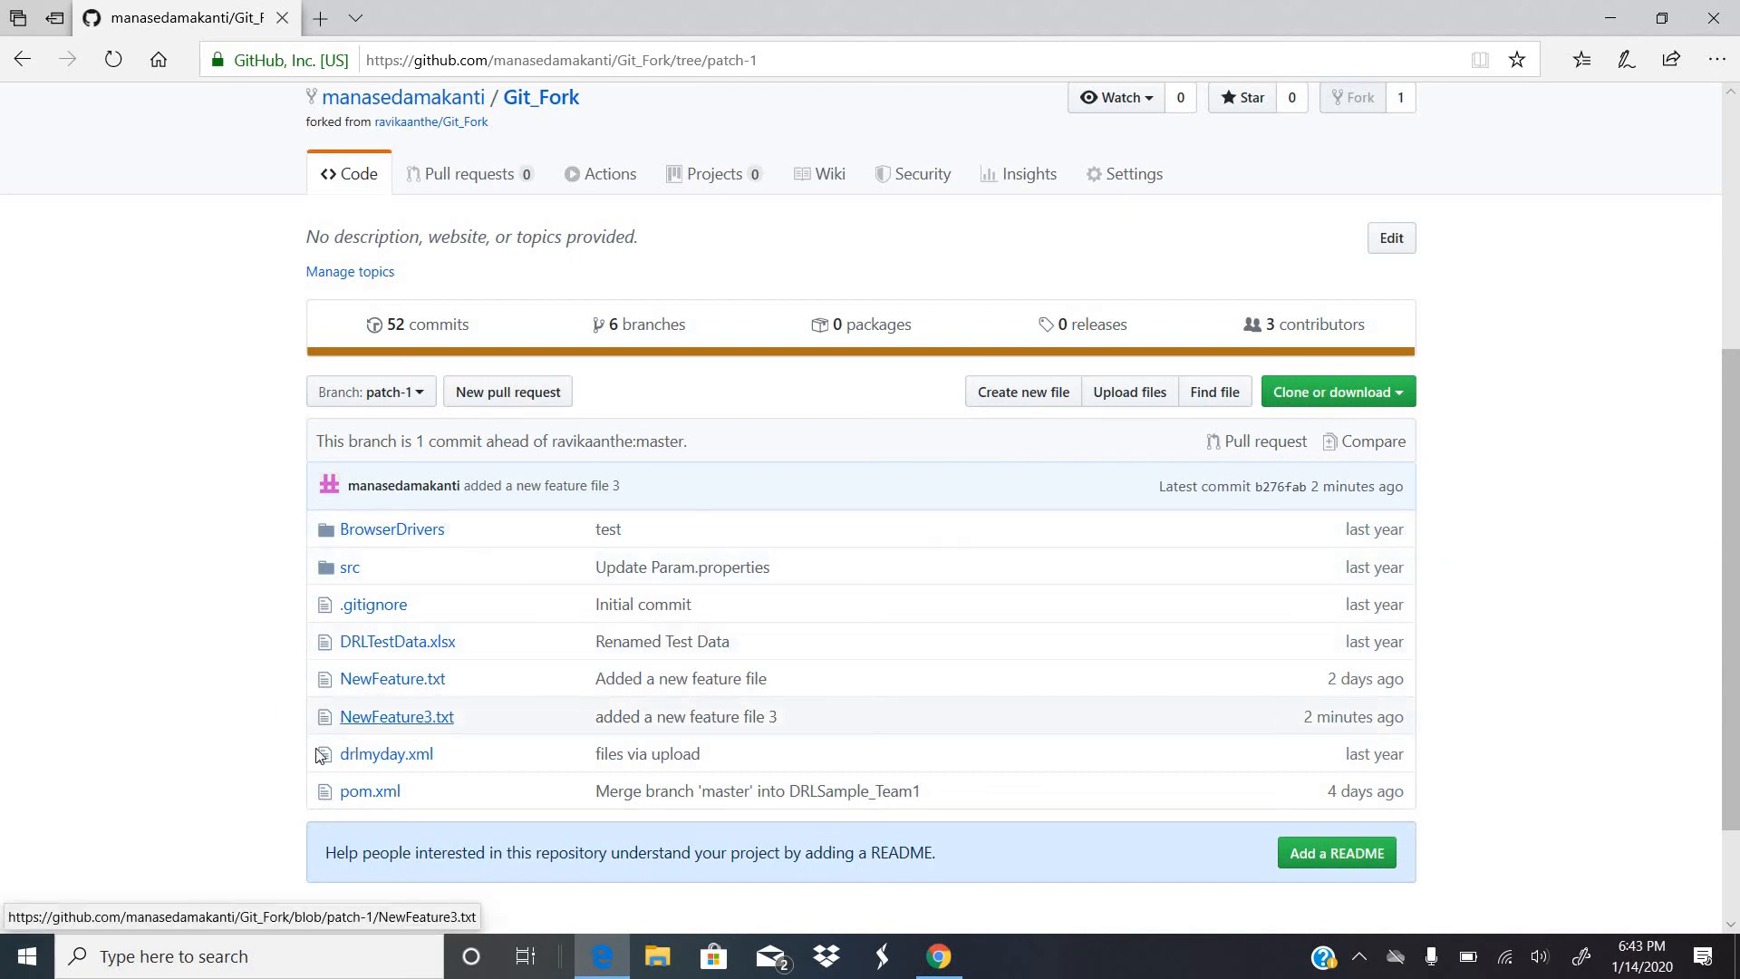
# Switch to Chrome, where the original repository's owner is signed in, and open Git_Fork's pull request "added a new feature file 3".
pyautogui.click(939, 956)
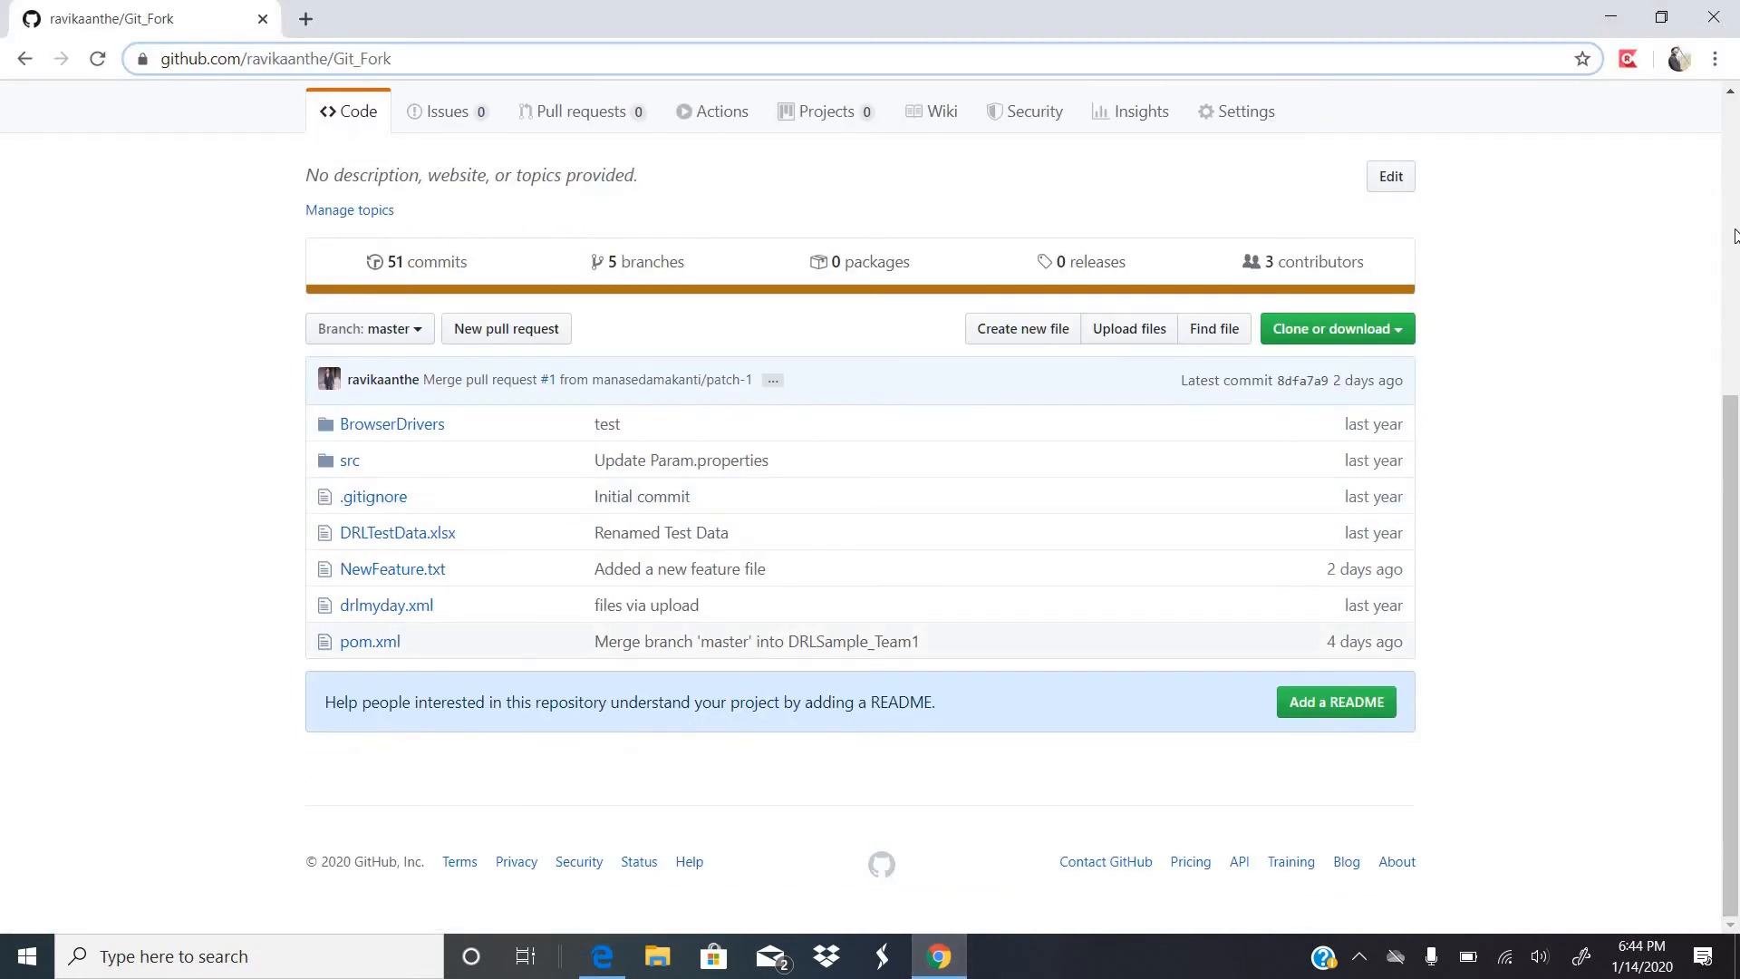
pyautogui.scroll(5, 1735, 236)
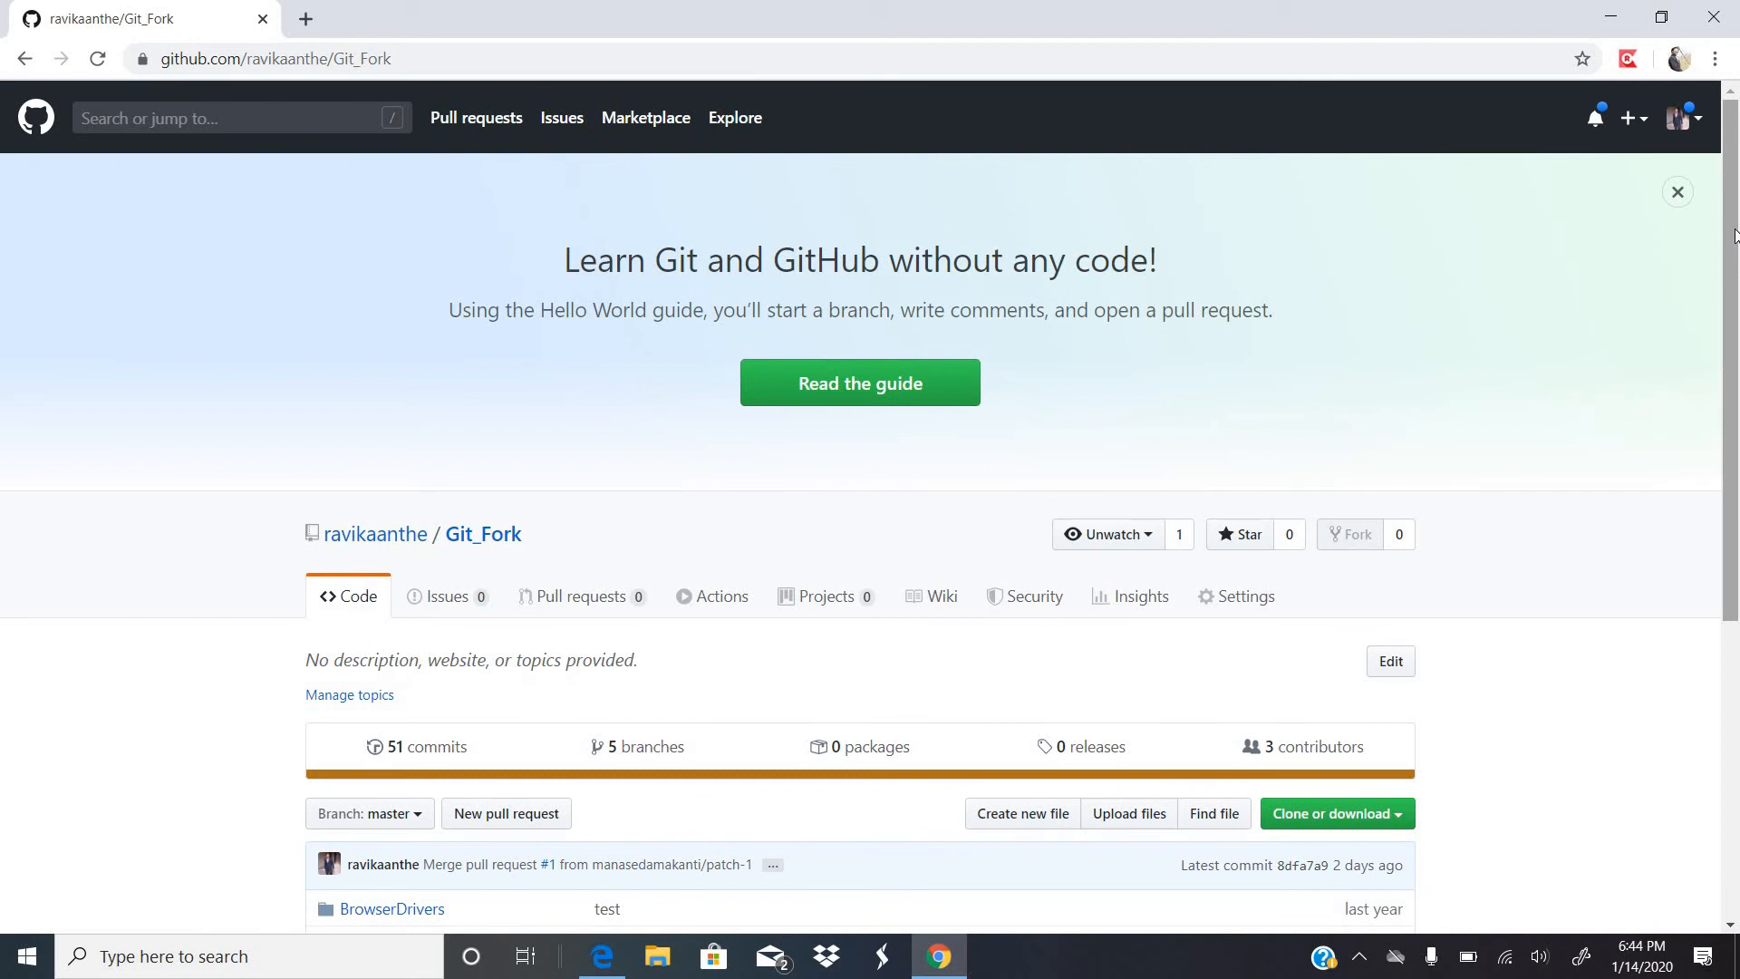
pyautogui.moveTo(1735, 235); pyautogui.dragTo(1733, 339)
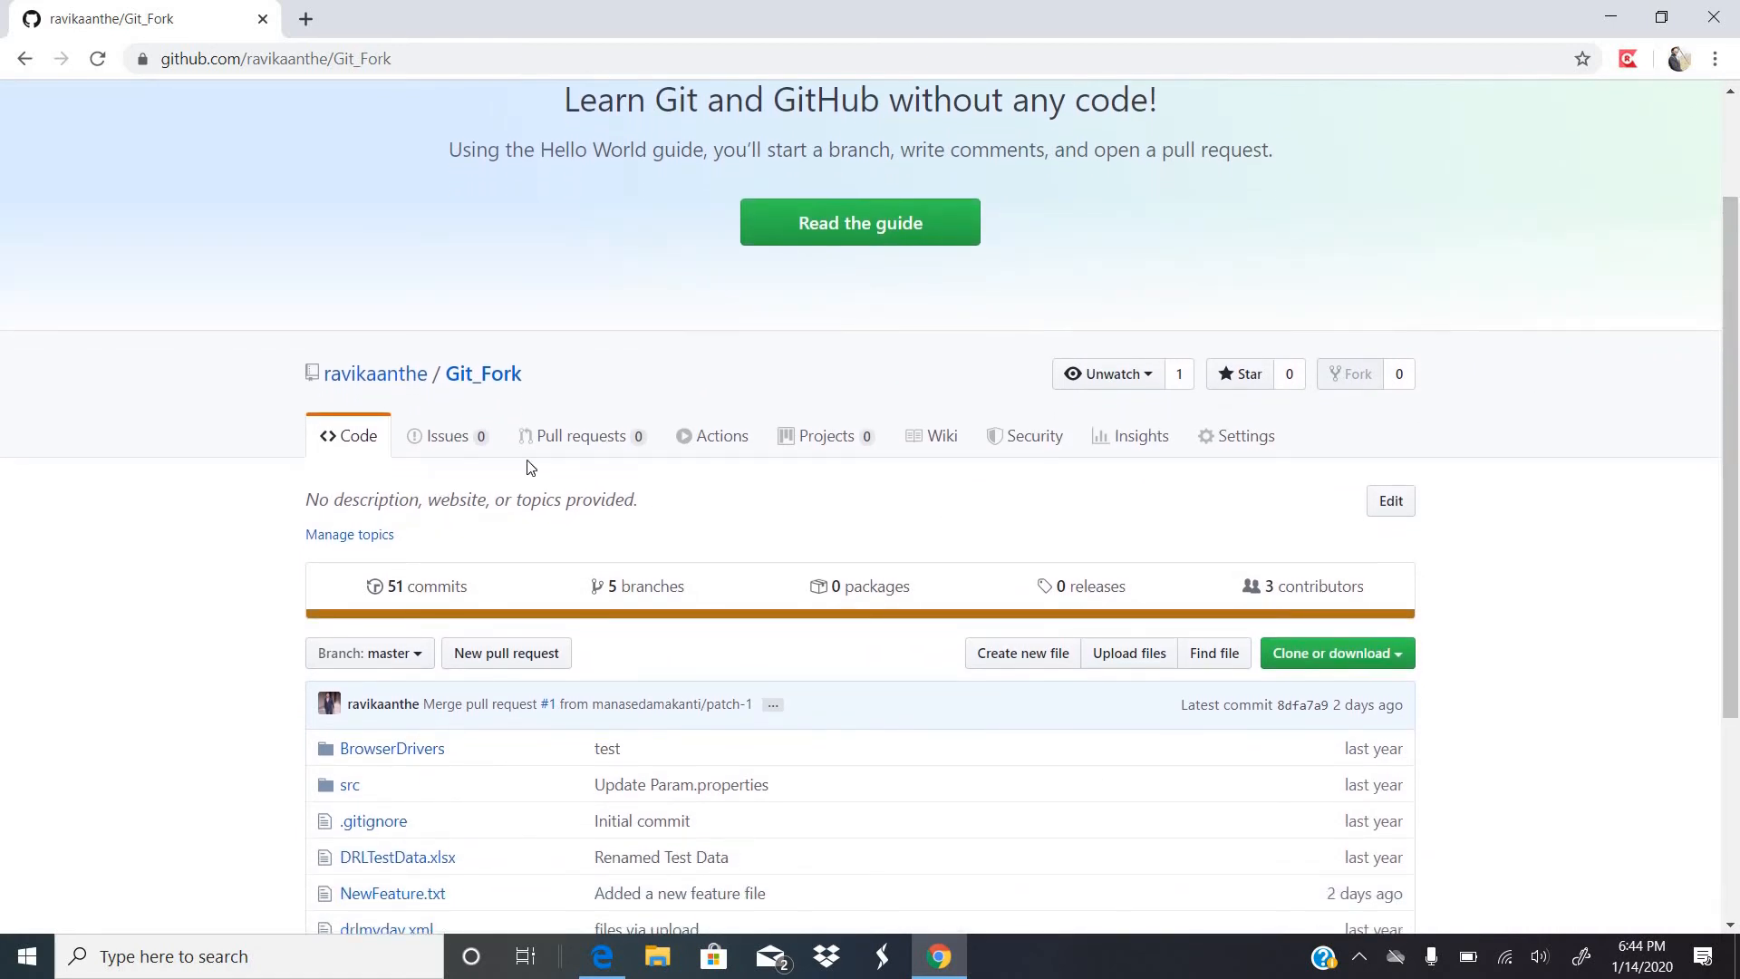
pyautogui.click(589, 449)
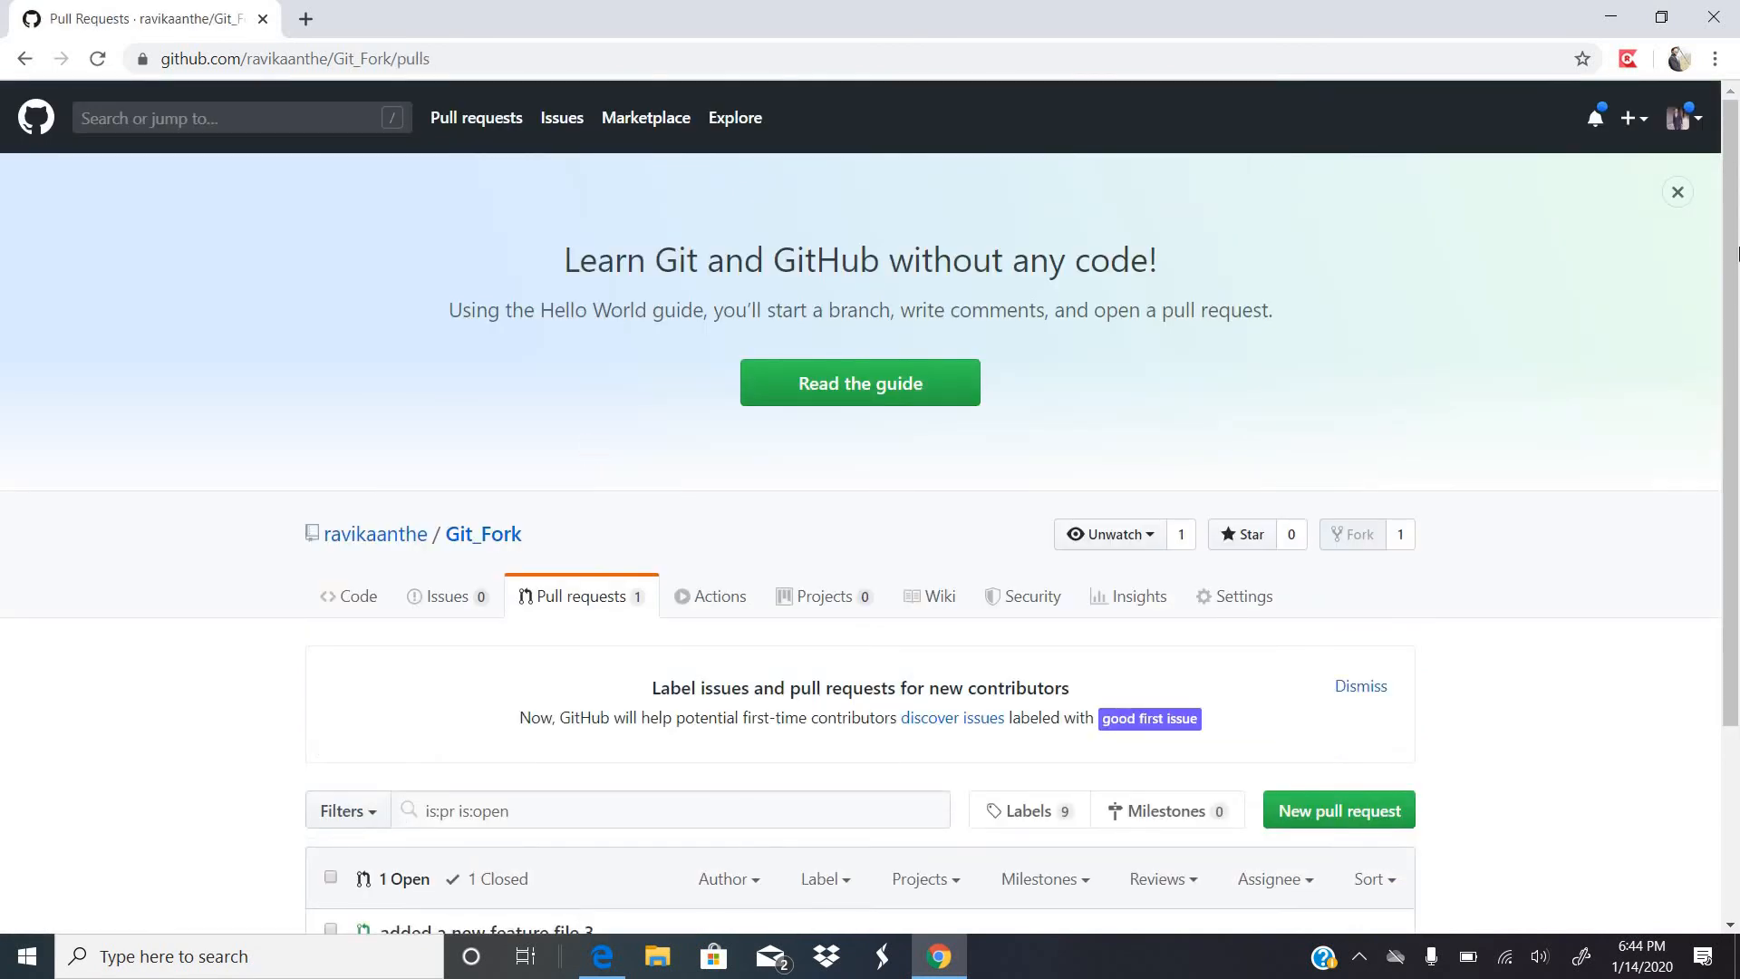
pyautogui.scroll(-3, 1731, 268)
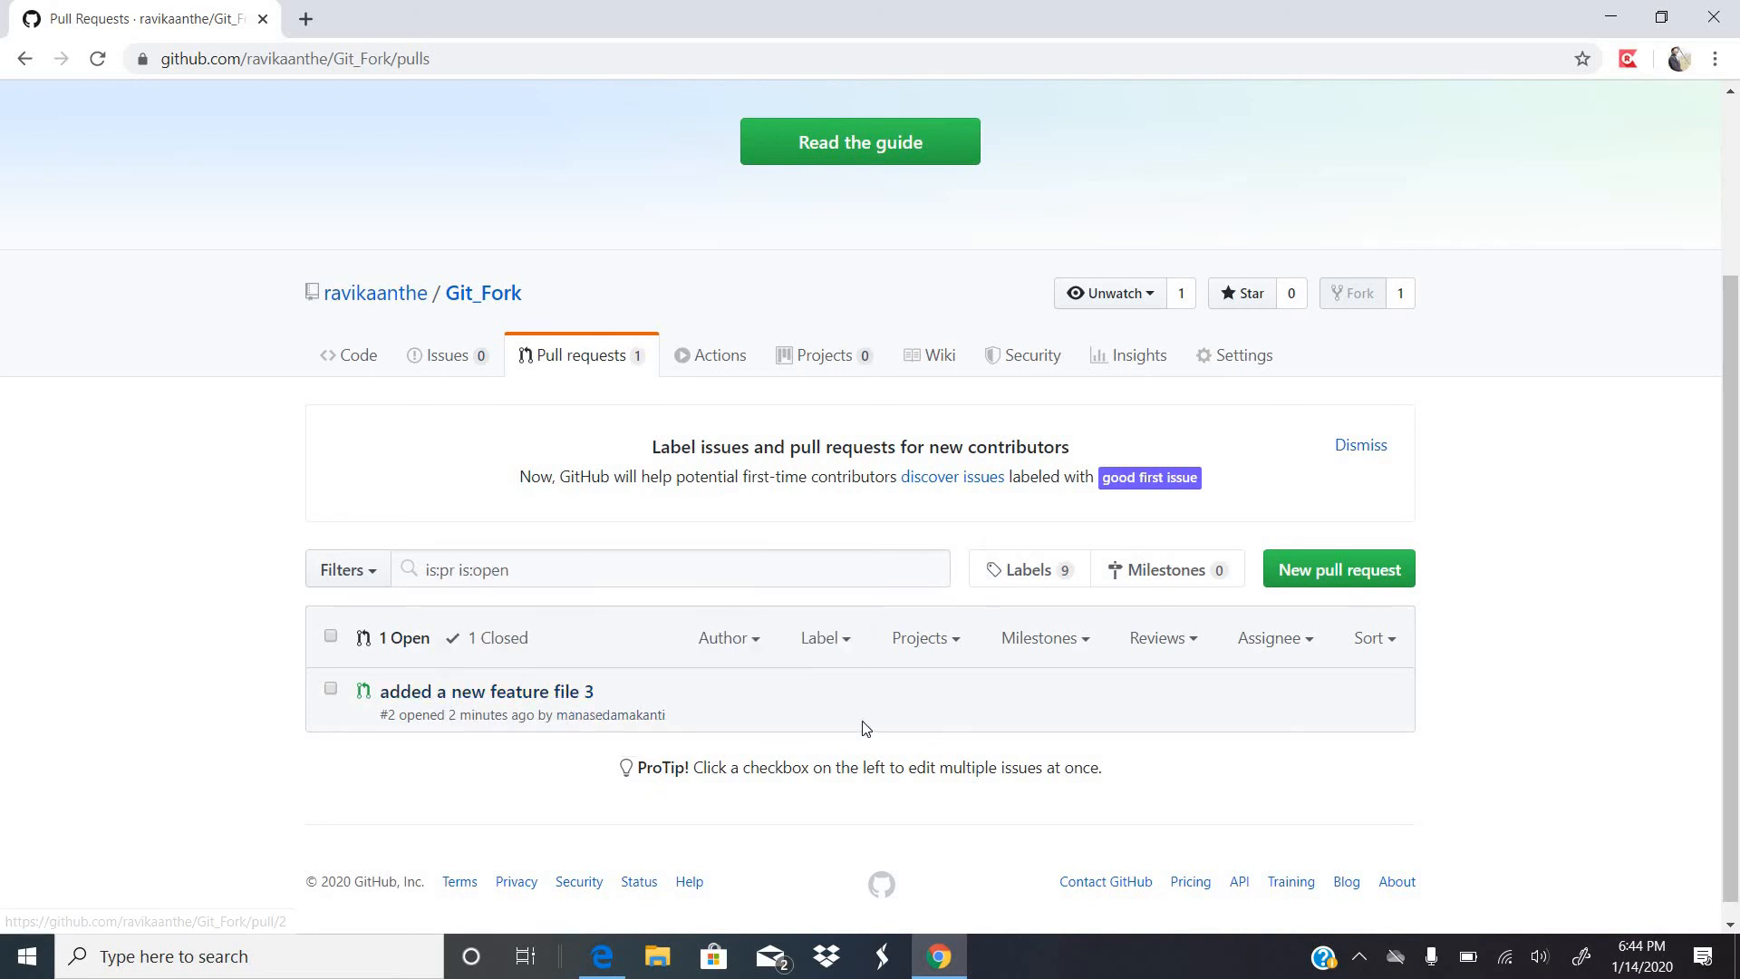
pyautogui.click(545, 694)
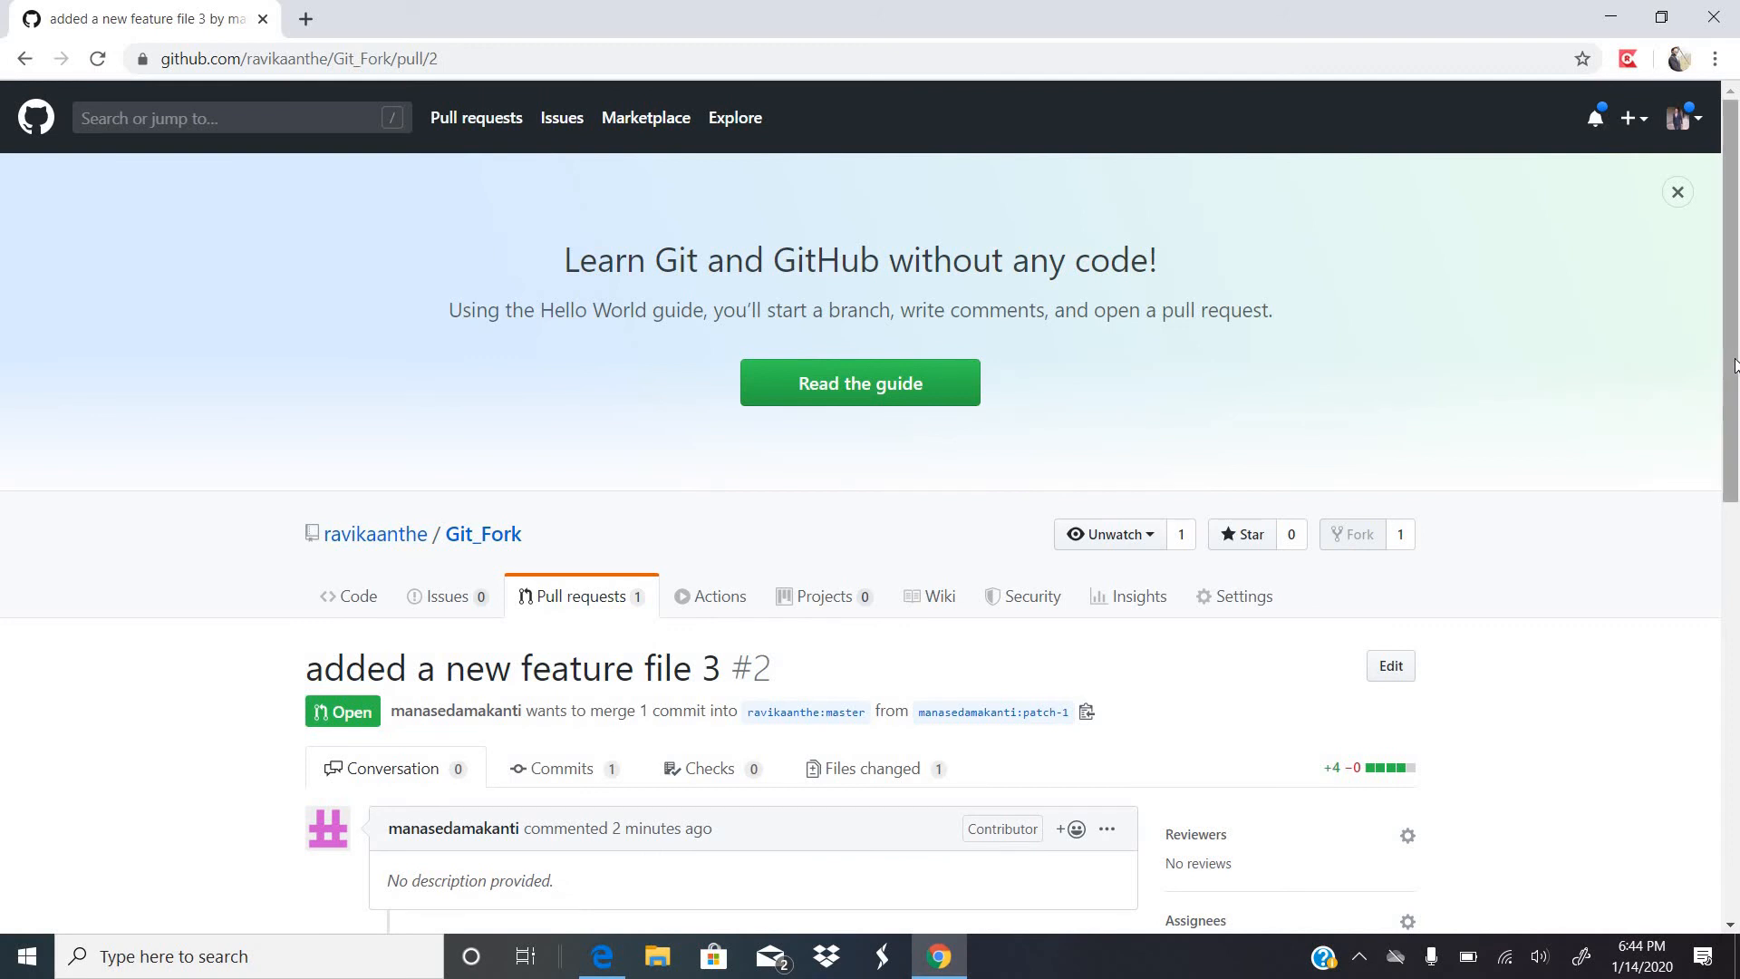
# Review the pull request's merge section and merge the fork's patch-1 branch into master with the default commit message.
pyautogui.moveTo(1735, 366); pyautogui.dragTo(1735, 667)
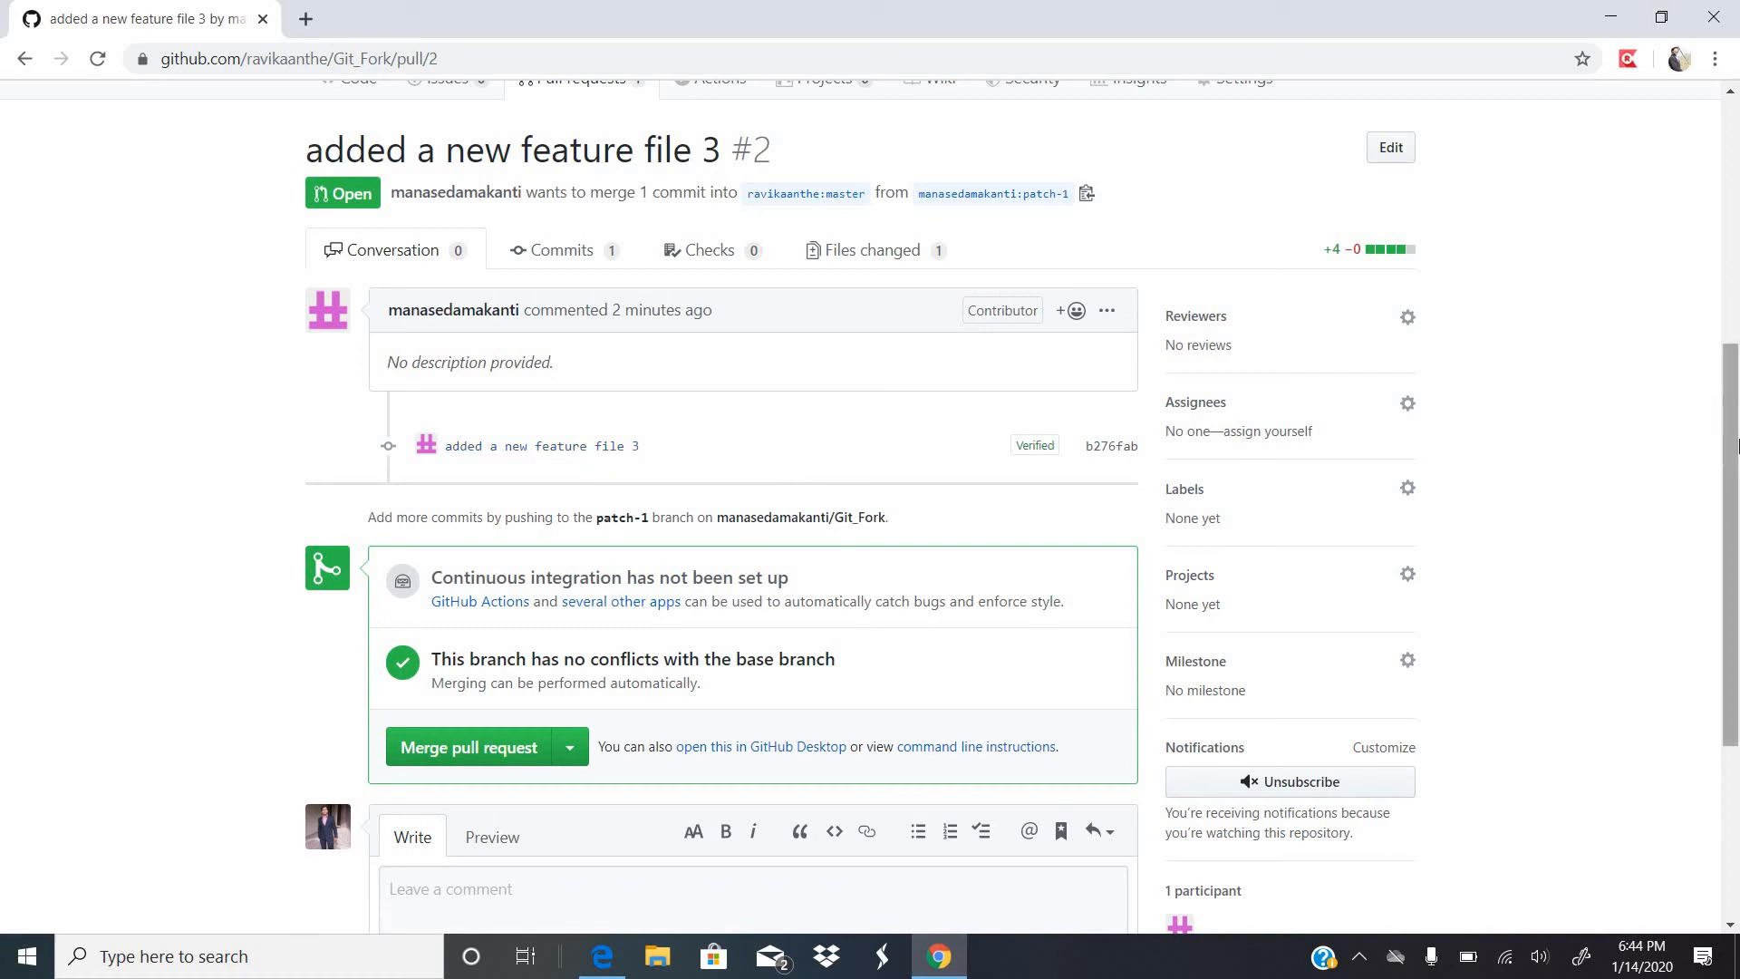
pyautogui.moveTo(1736, 444); pyautogui.dragTo(1732, 502)
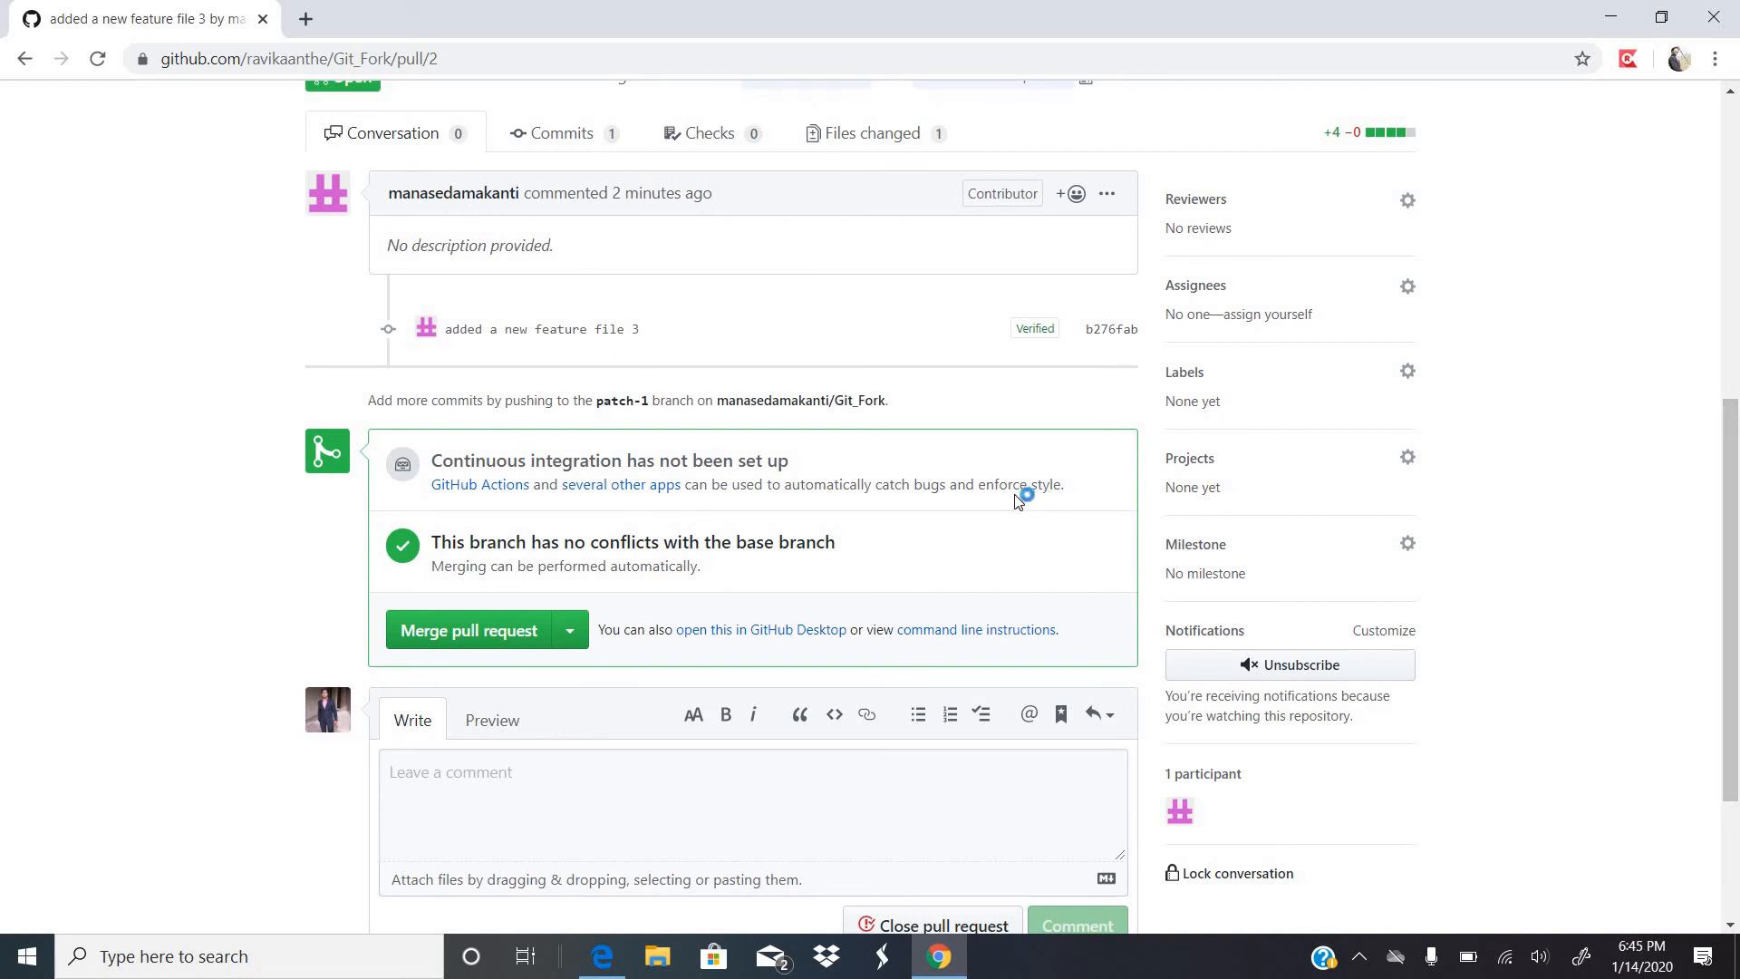
pyautogui.click(482, 632)
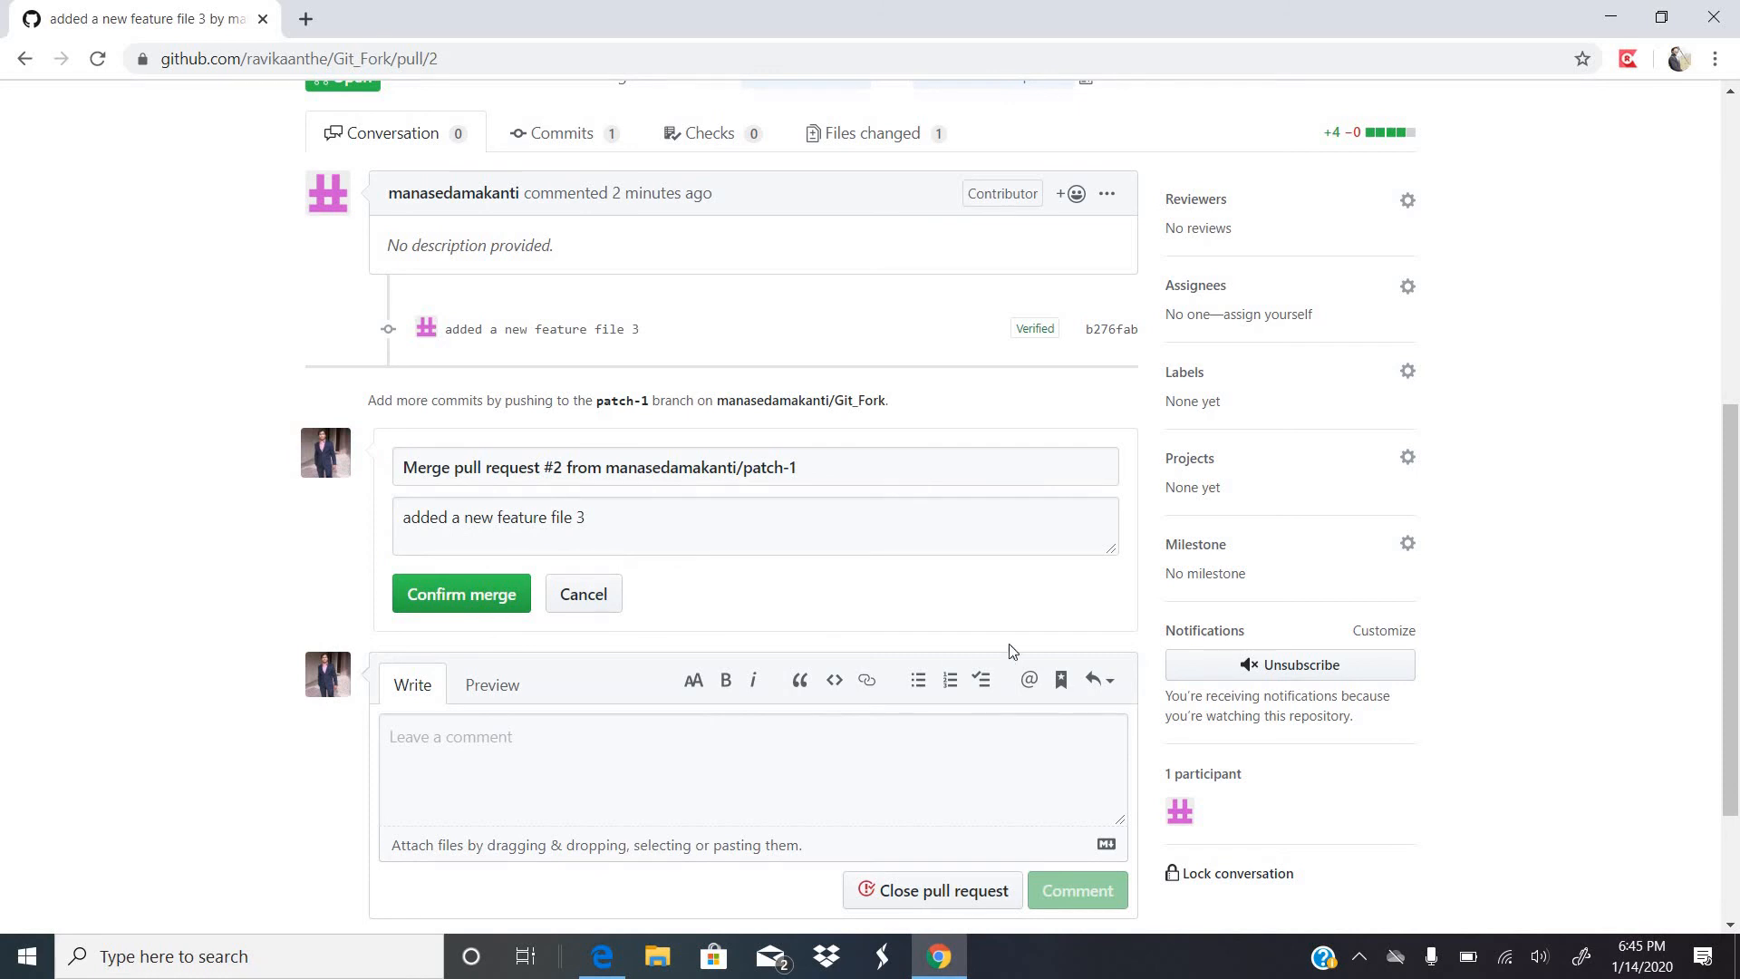
pyautogui.click(446, 599)
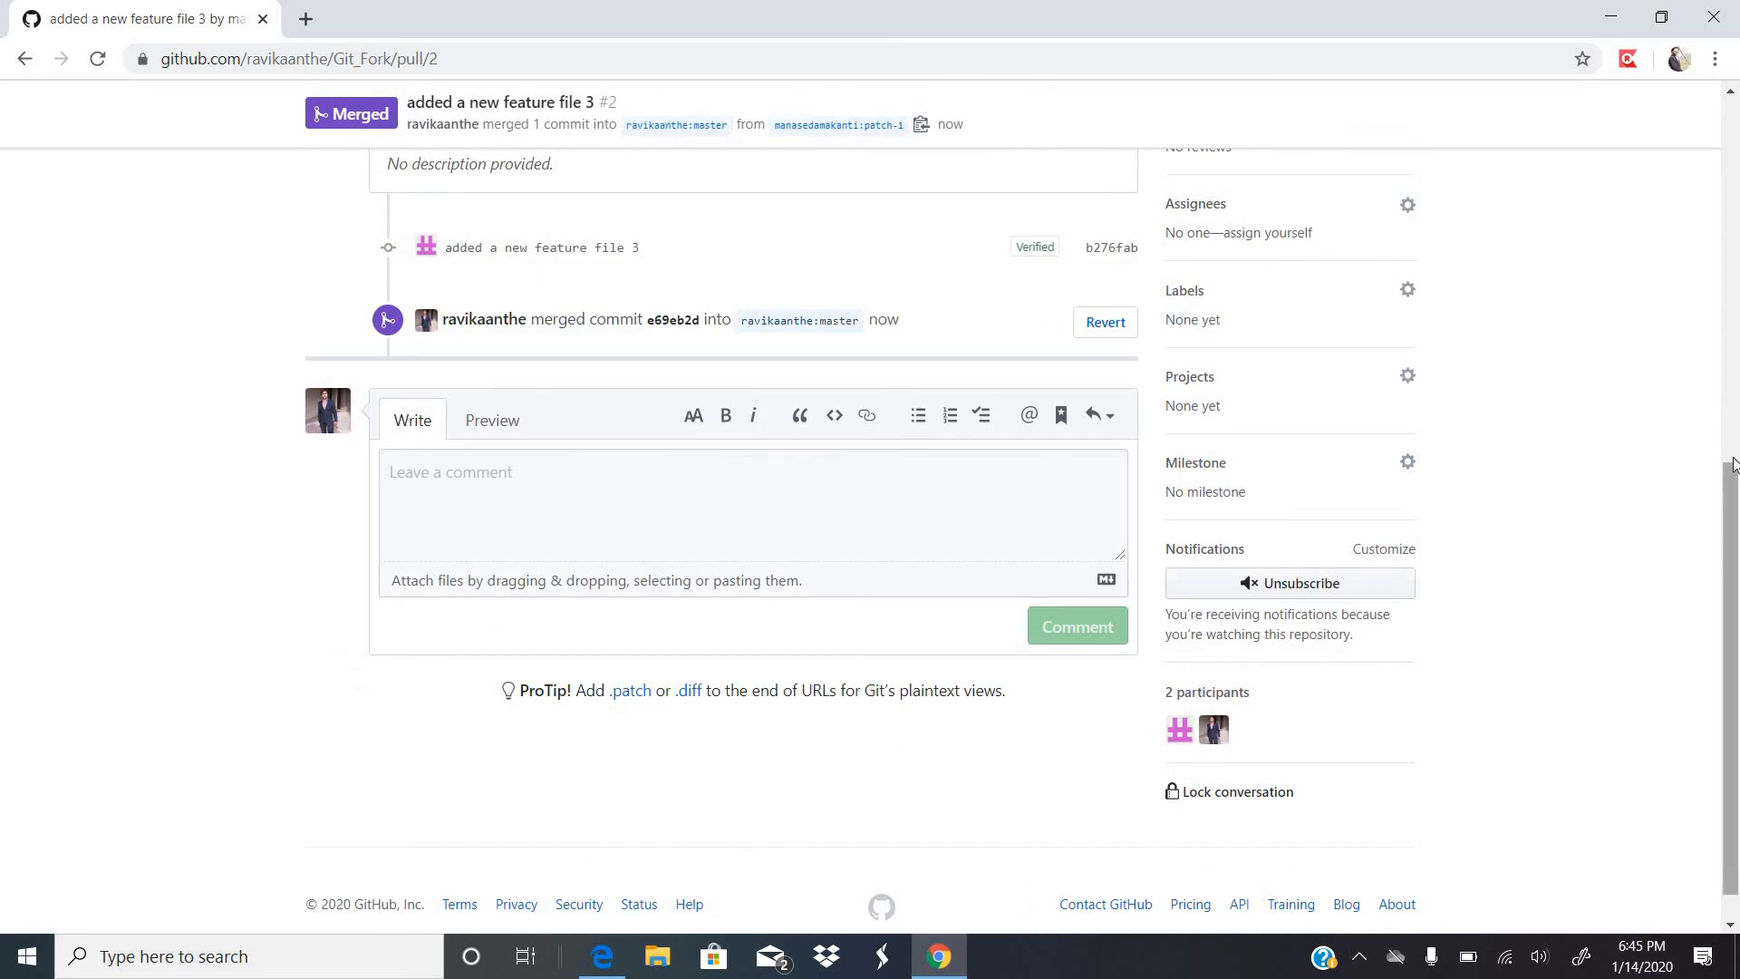
# Open the original Git_Fork repository's code page and highlight NewFeature3.txt in the master branch's file list.
pyautogui.moveTo(1738, 485); pyautogui.dragTo(1737, 324)
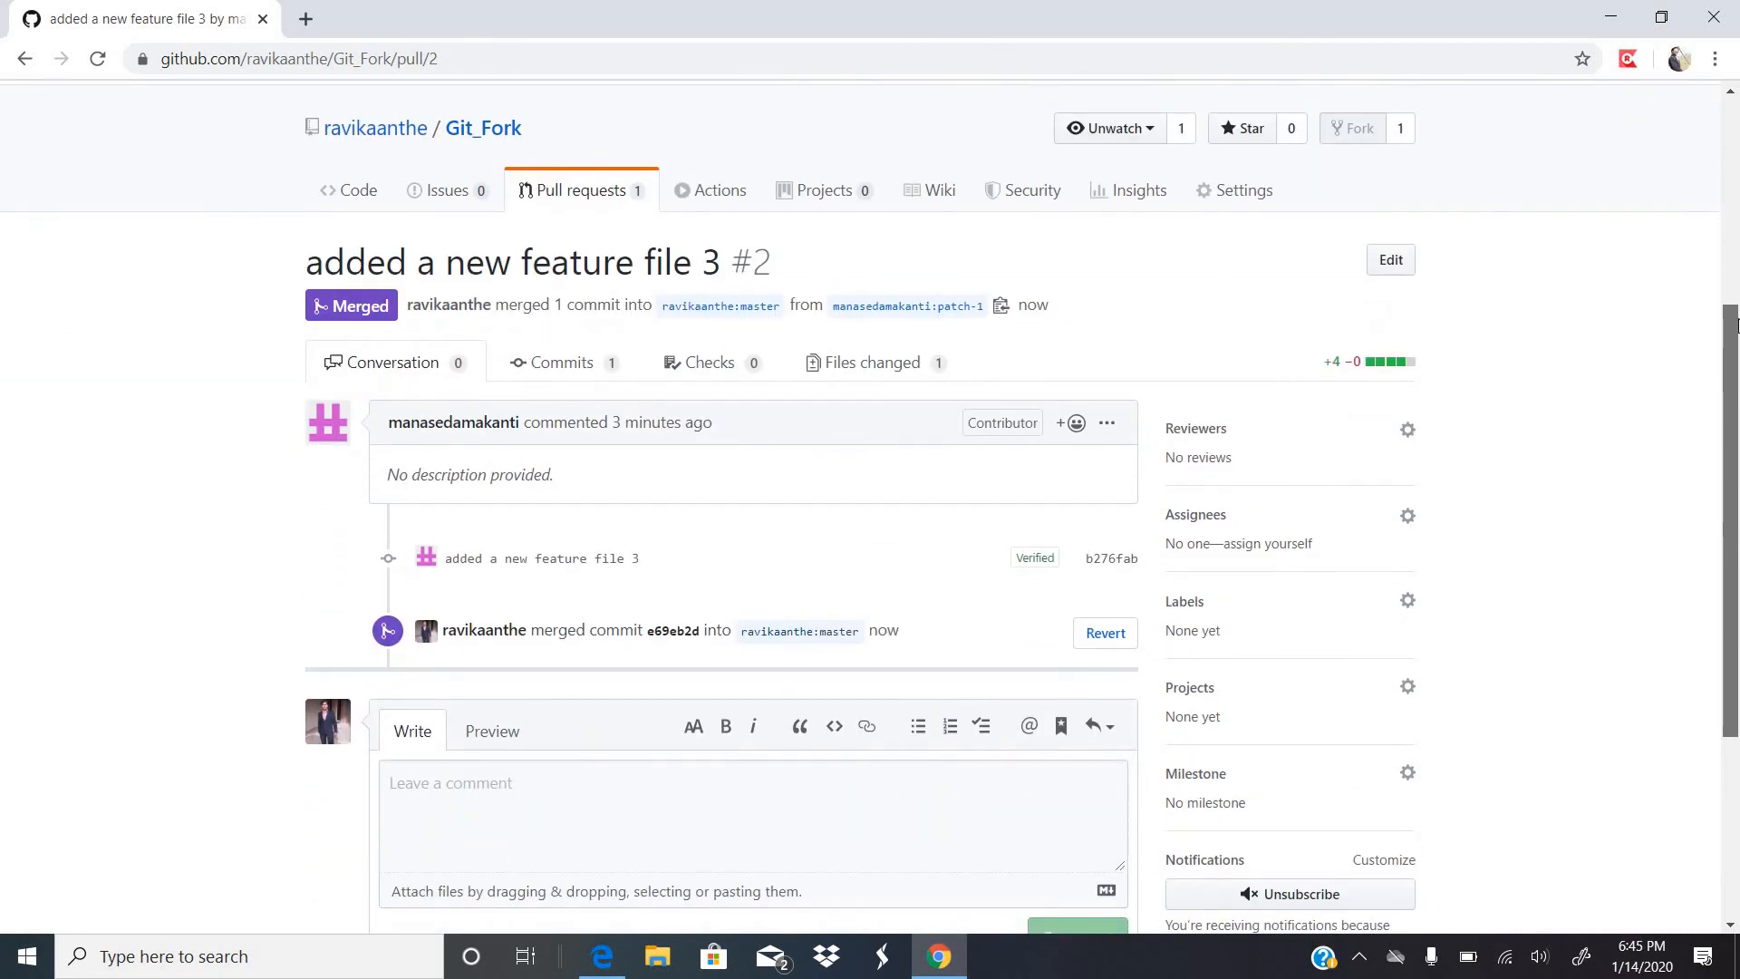
pyautogui.scroll(3, 1734, 196)
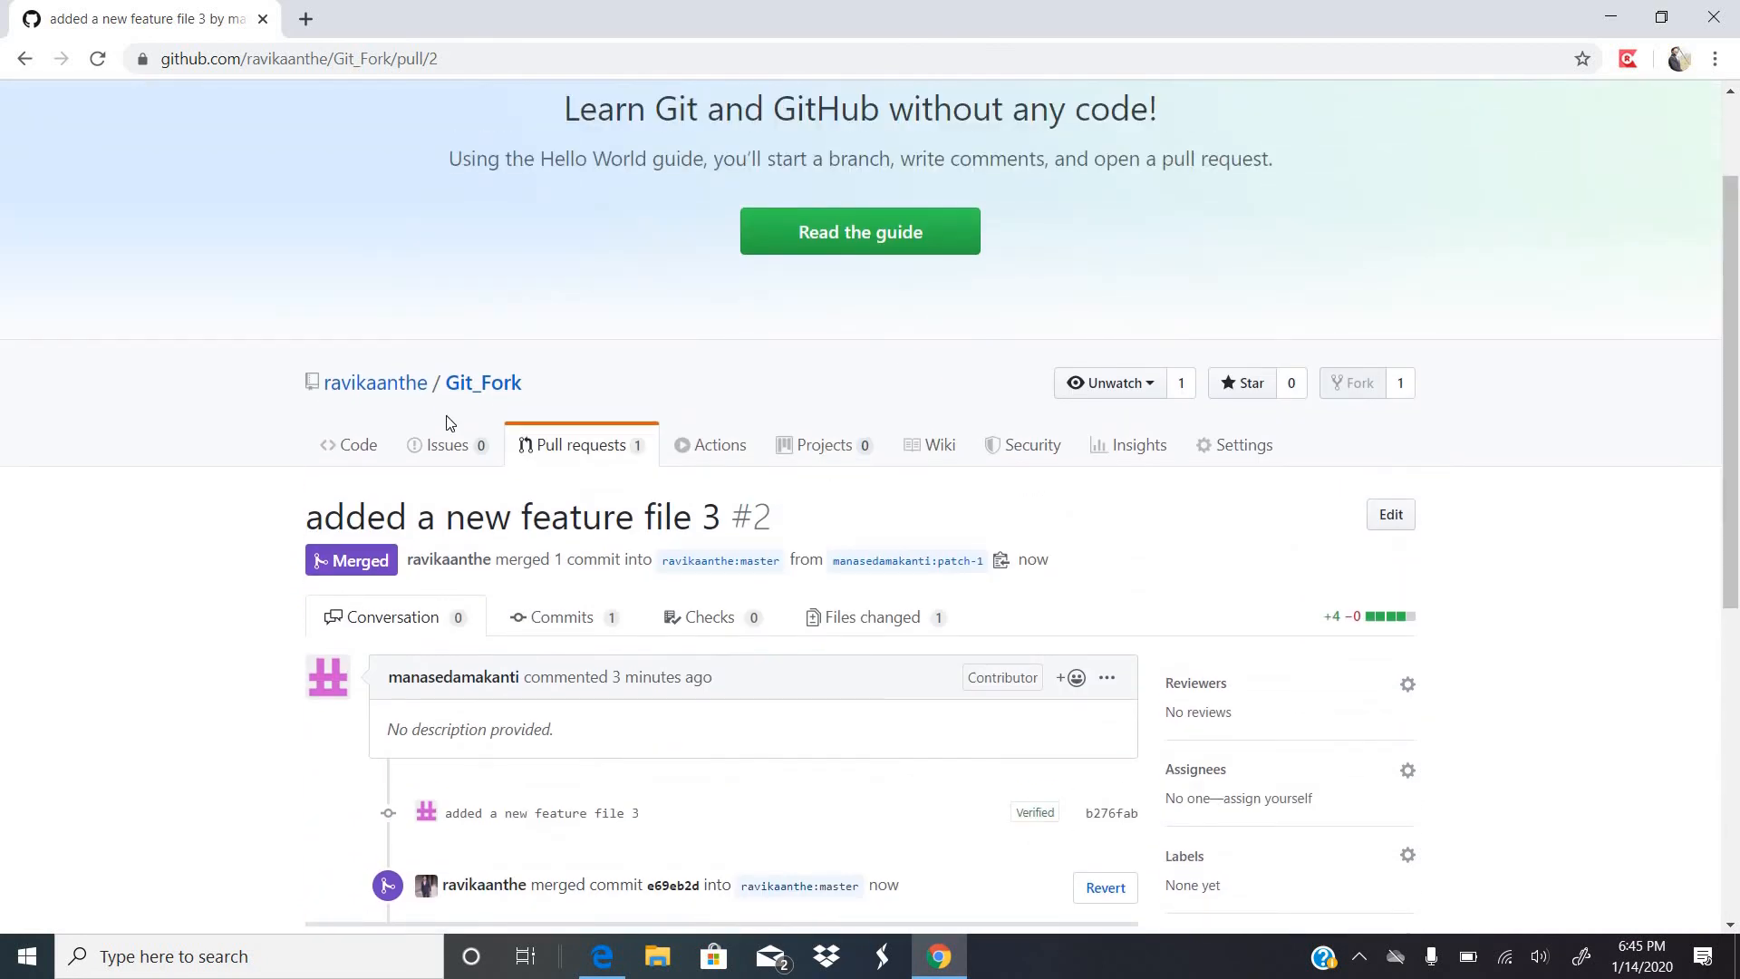
pyautogui.click(347, 453)
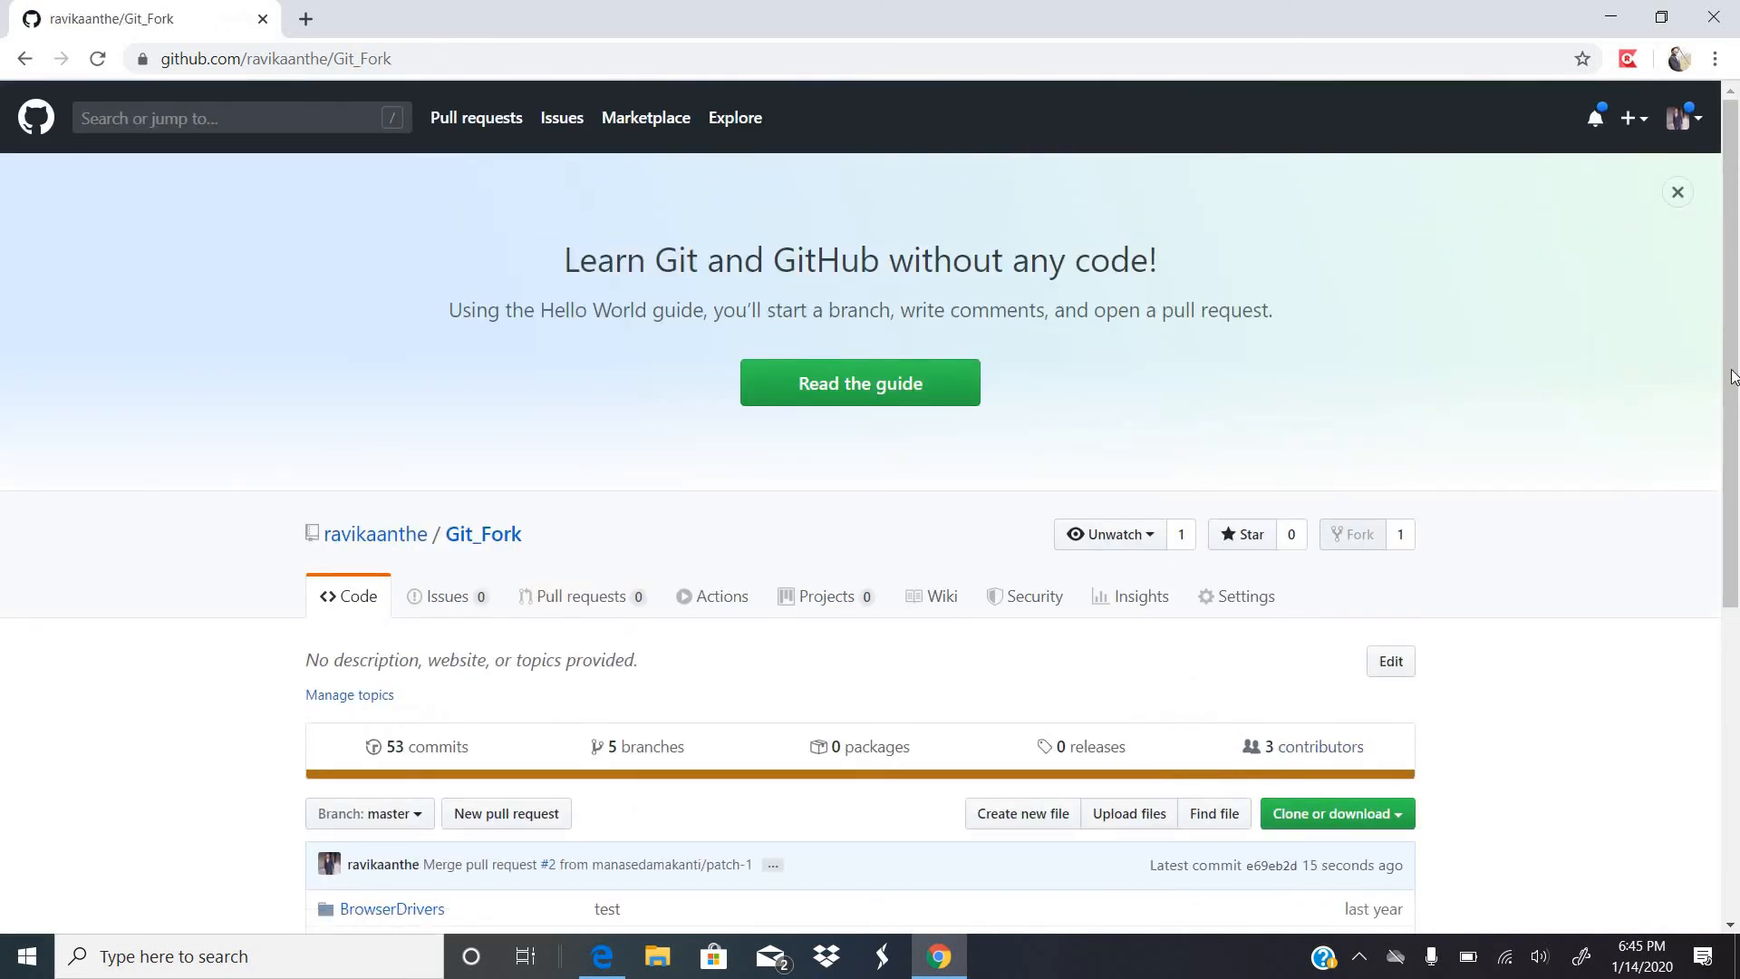
pyautogui.moveTo(1737, 464); pyautogui.dragTo(1737, 689)
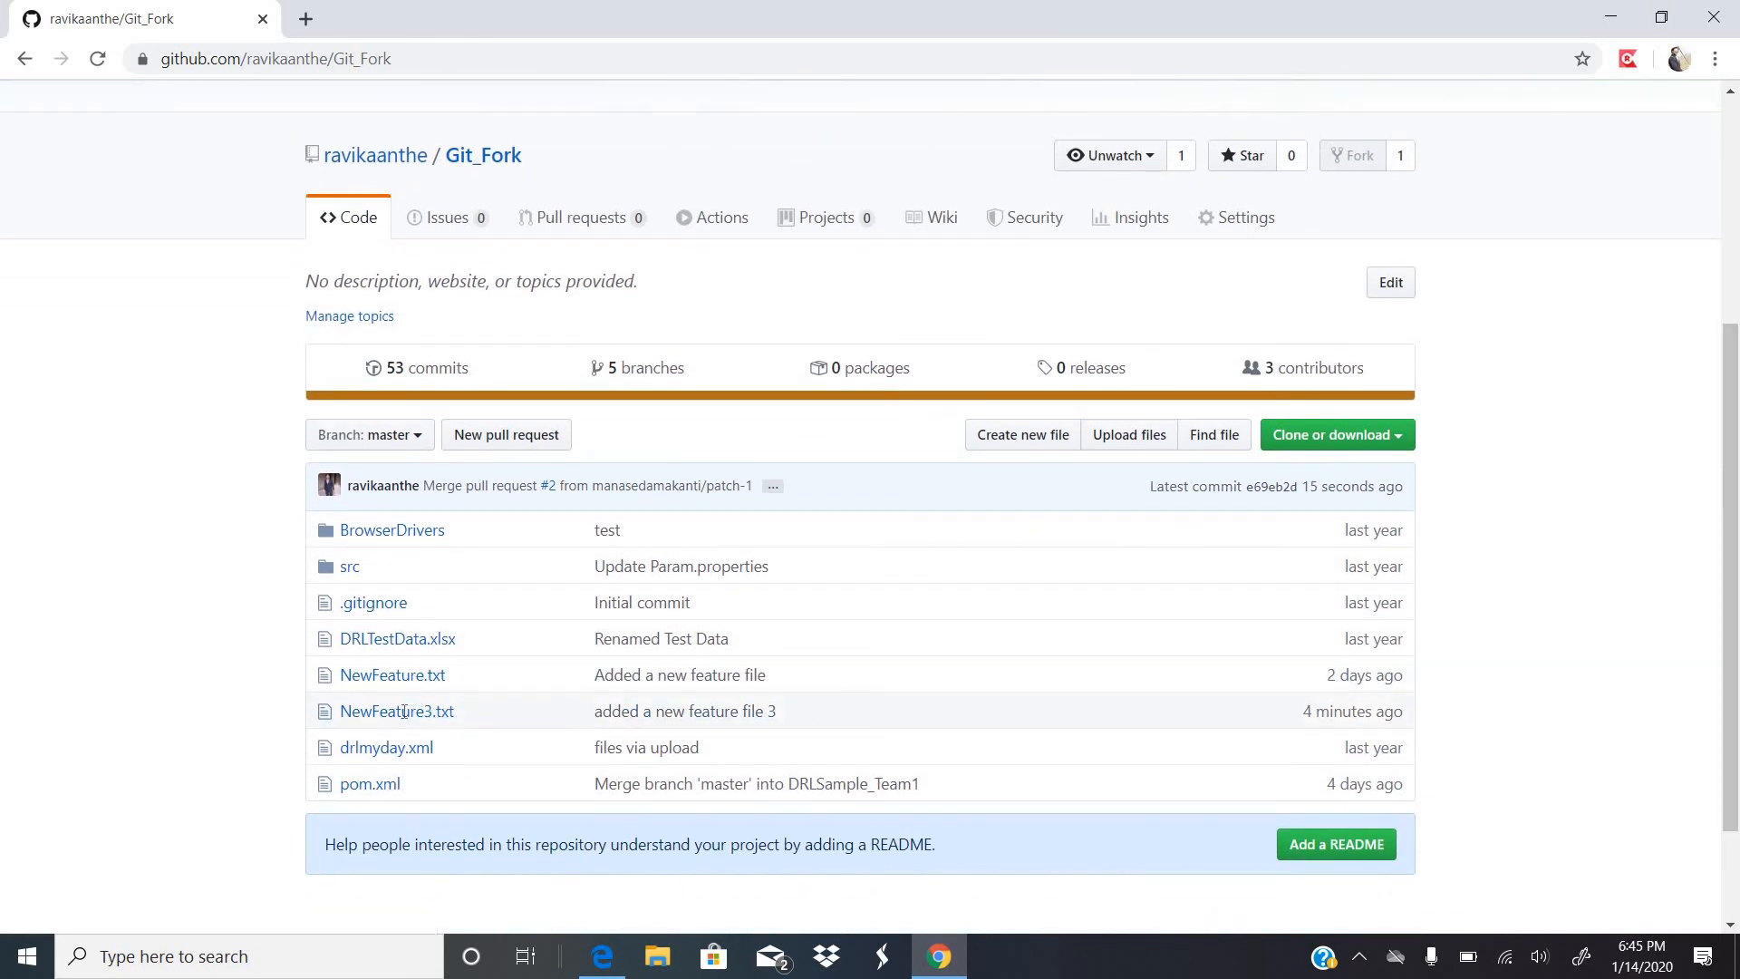
pyautogui.moveTo(457, 713); pyautogui.dragTo(338, 712)
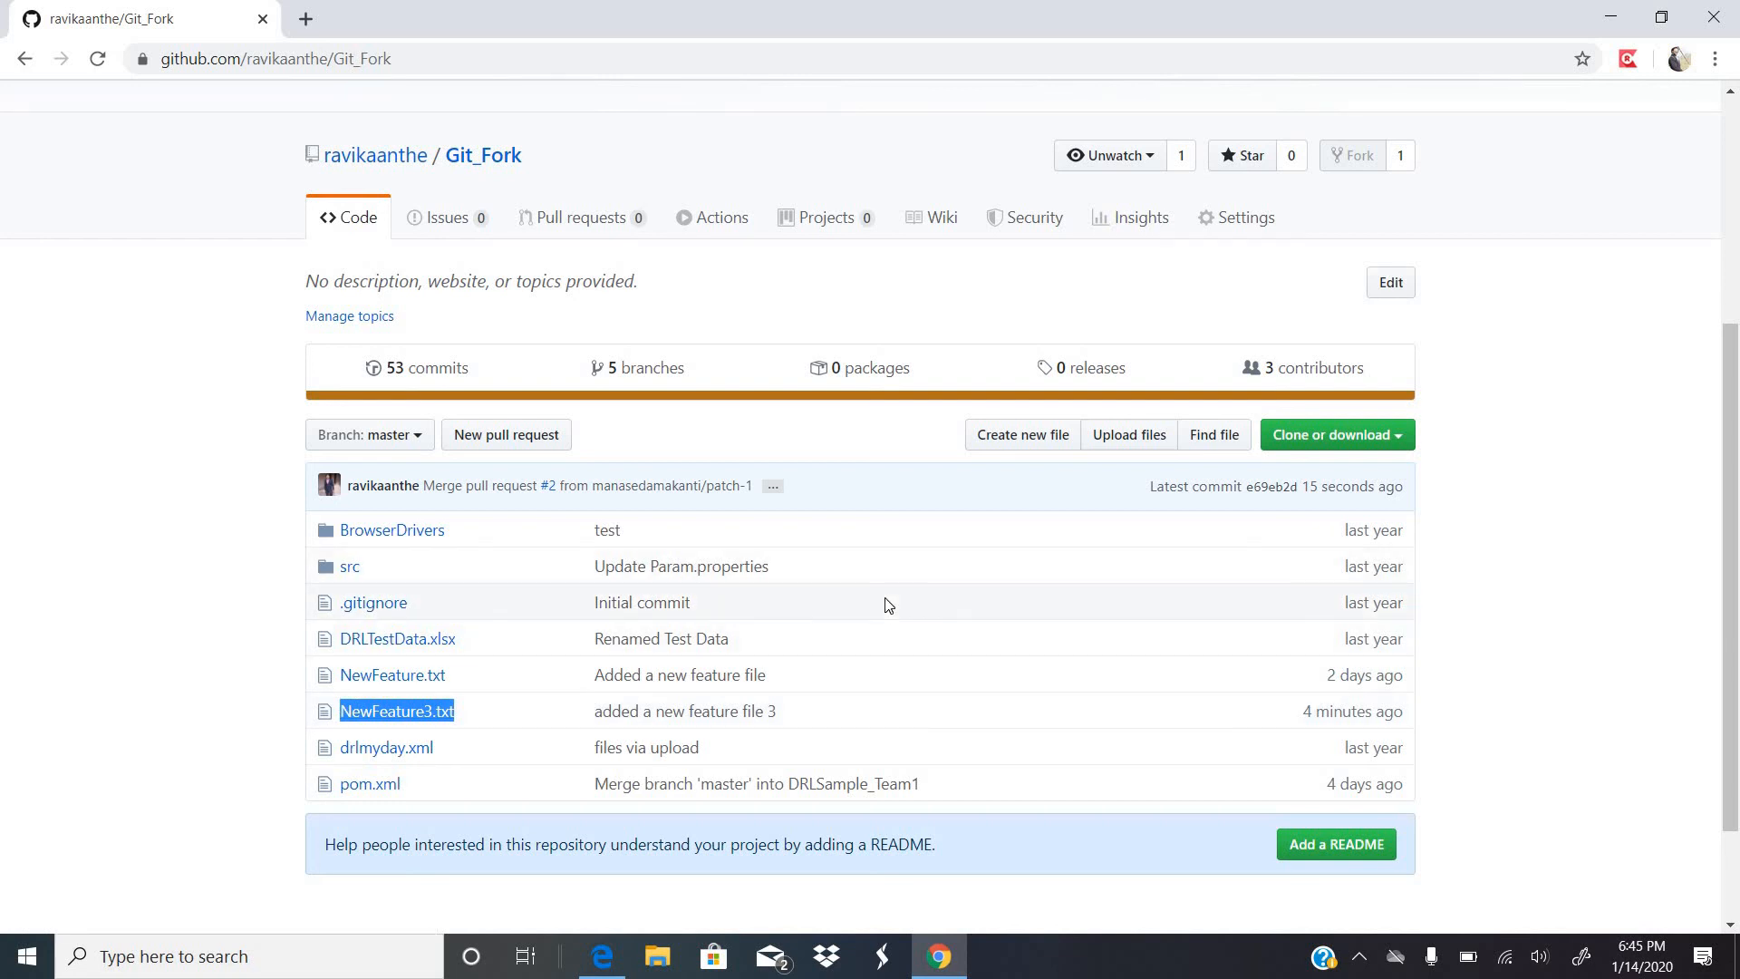
# Switch to Edge to view the fork's patch-1 code page, and return to the original Git_Fork repository in Chrome.
pyautogui.hotkey('alt', 'Tab')
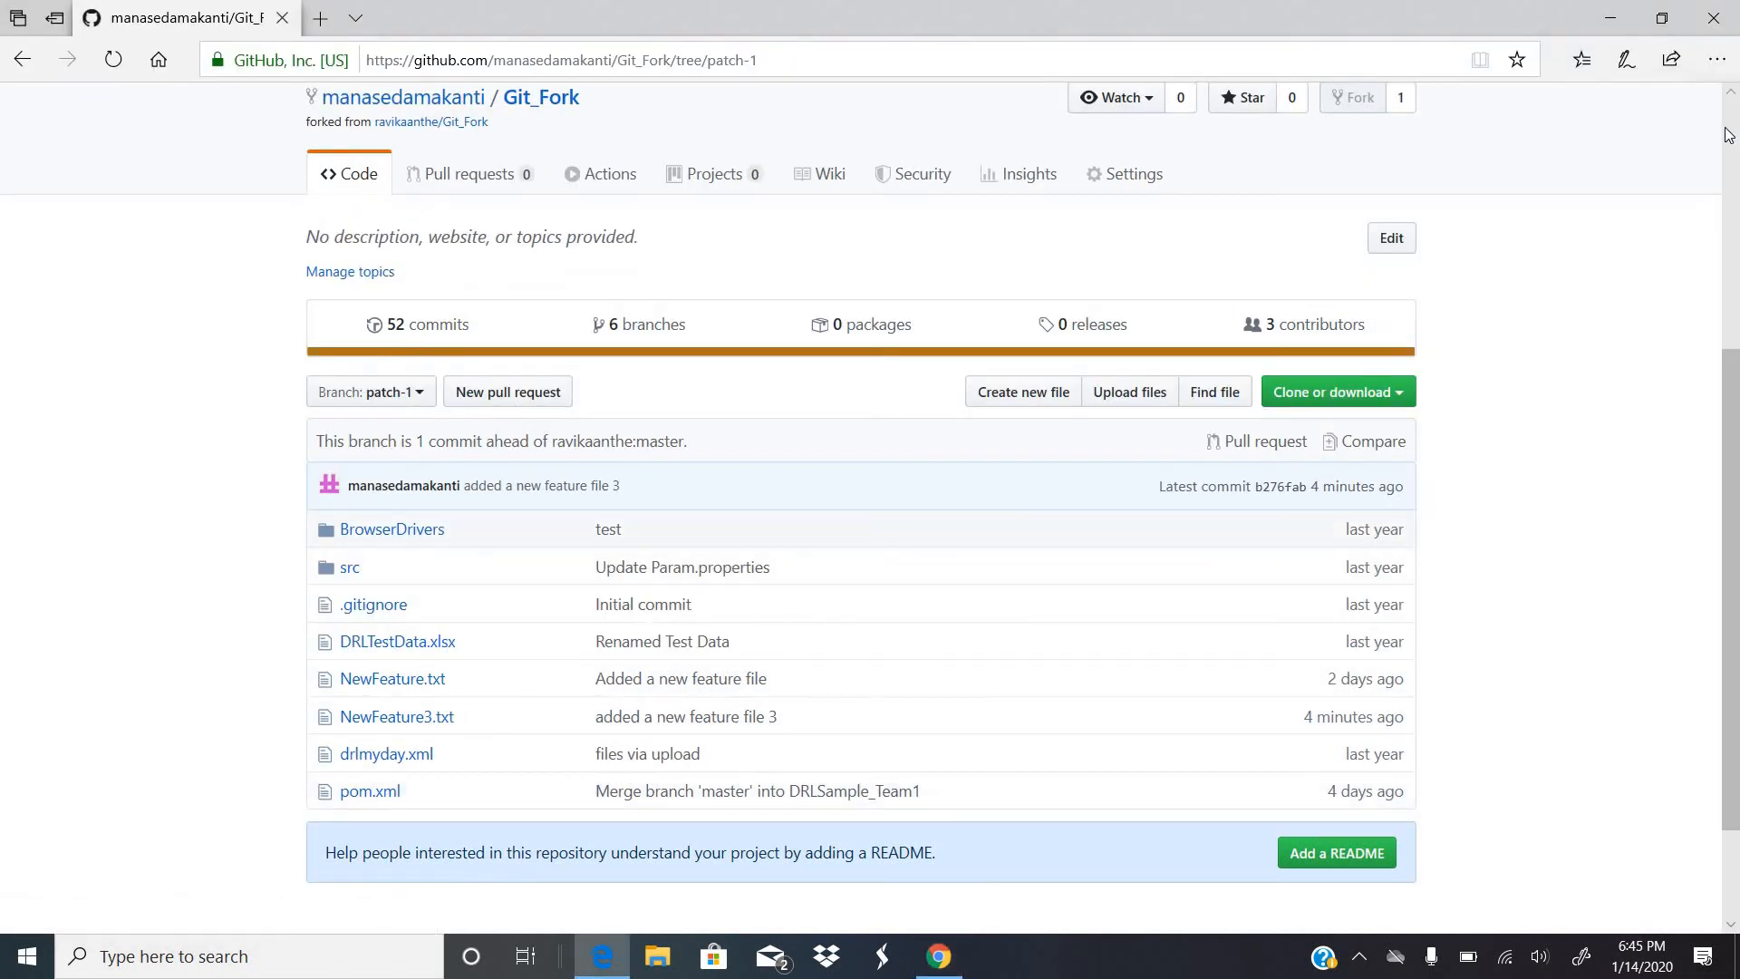
pyautogui.scroll(5, 1672, 118)
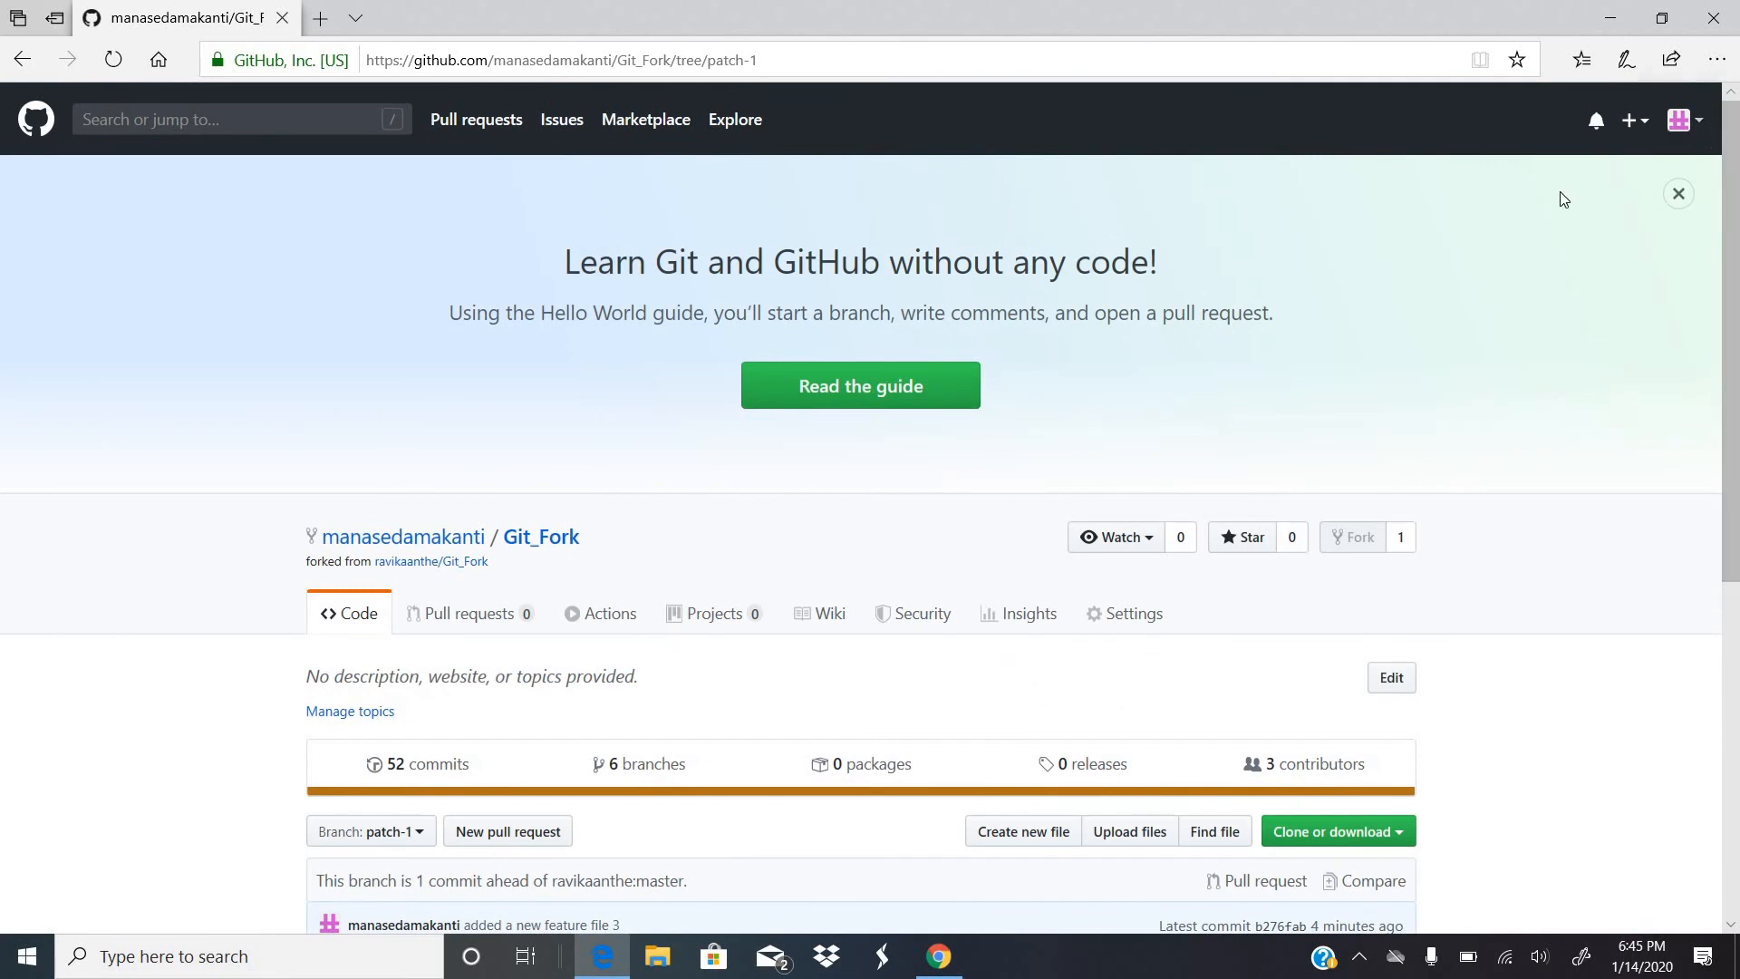
pyautogui.hotkey('alt', 'Tab')
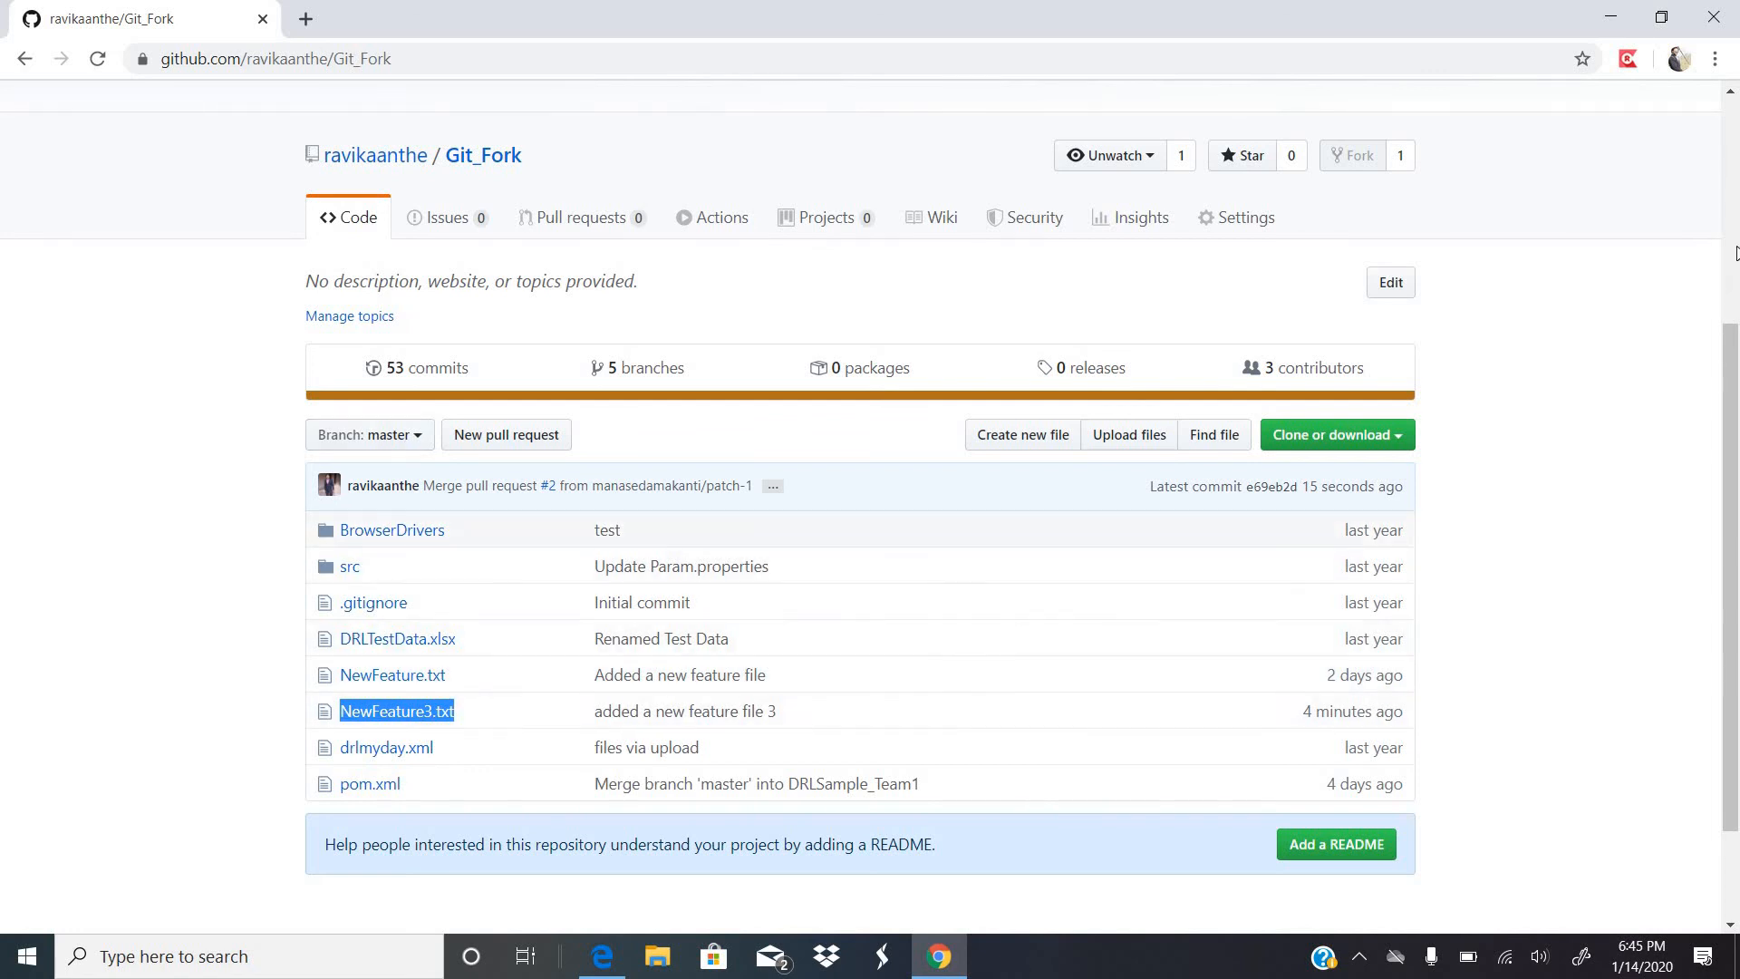
pyautogui.scroll(5, 1735, 246)
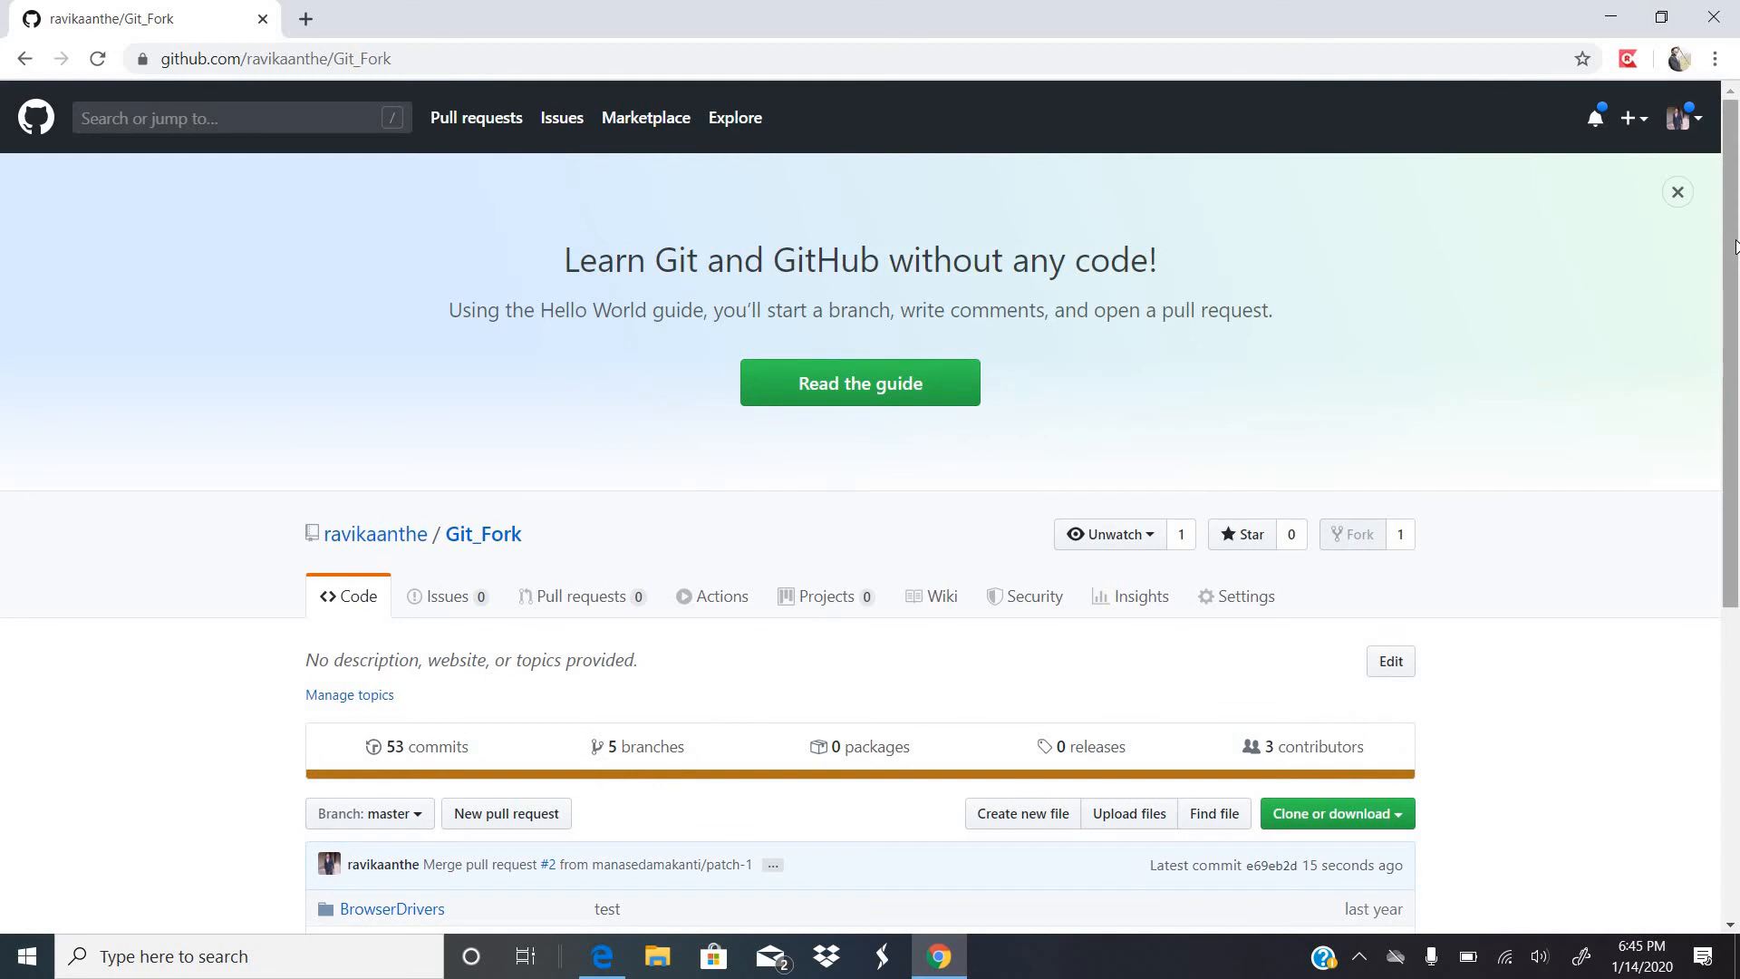